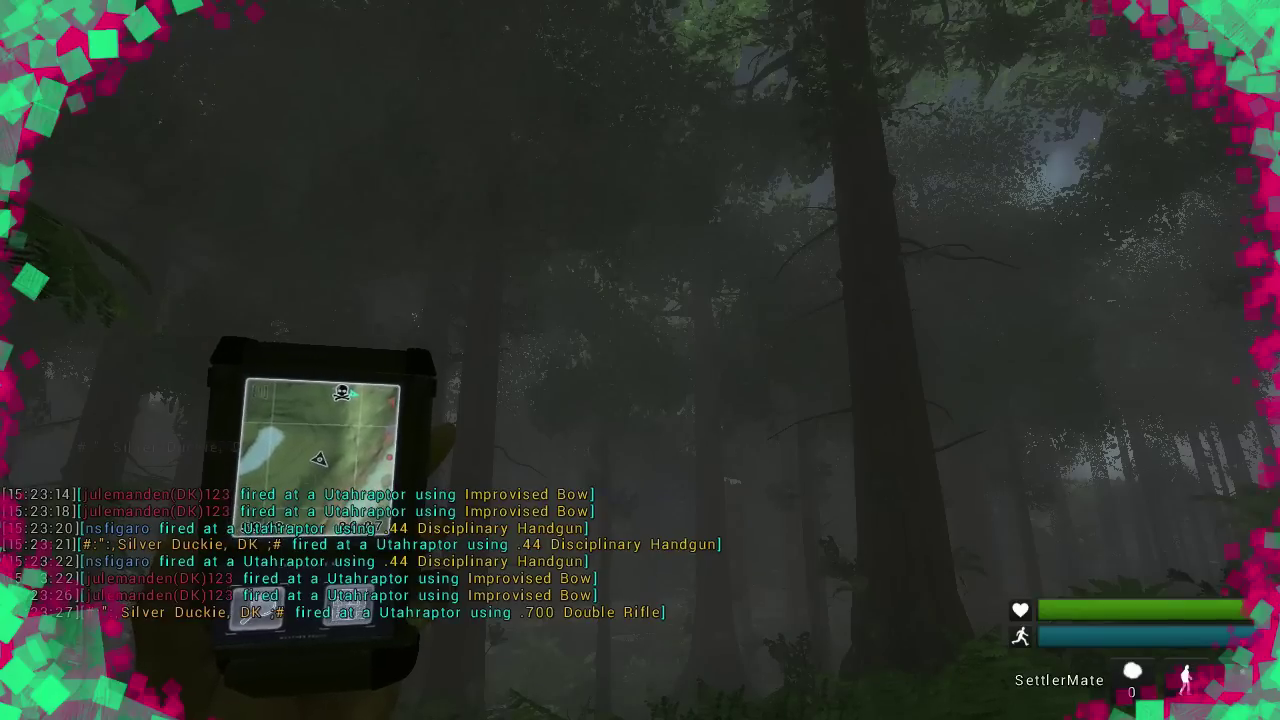
# Equip the first weapon and walk through the forest to the teammate's body.
pyautogui.press('1')
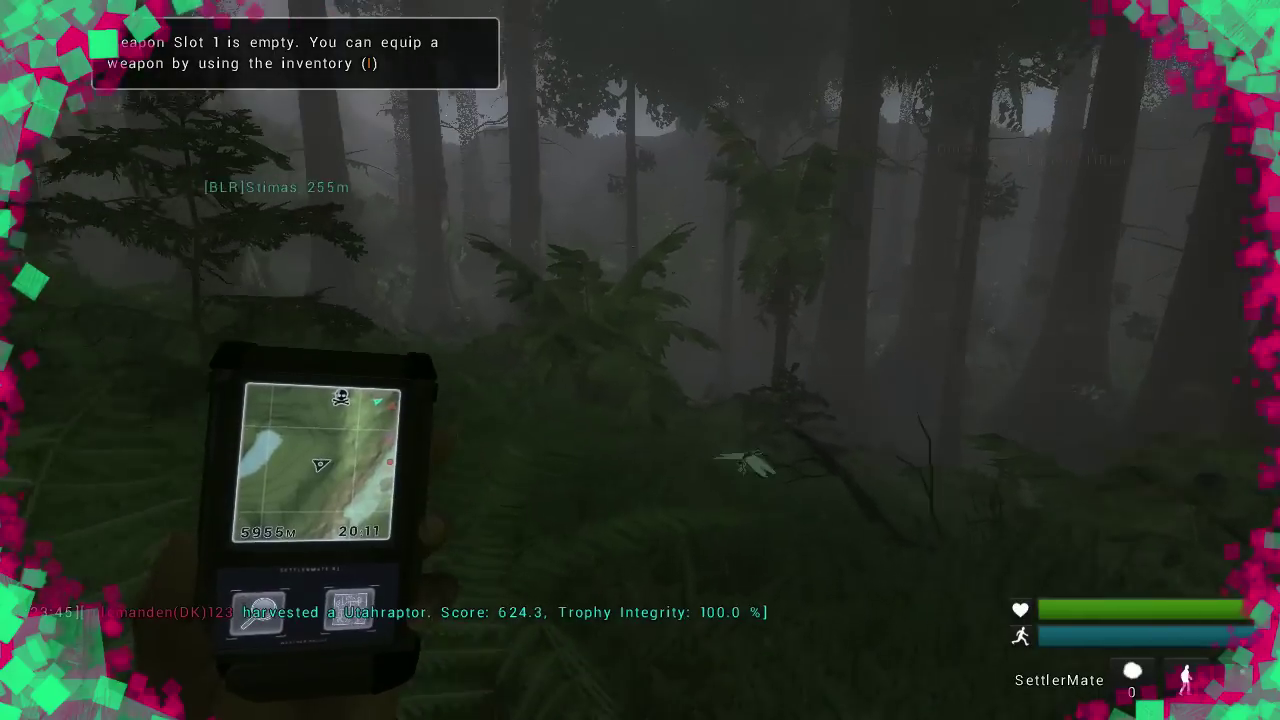
pyautogui.press('w')
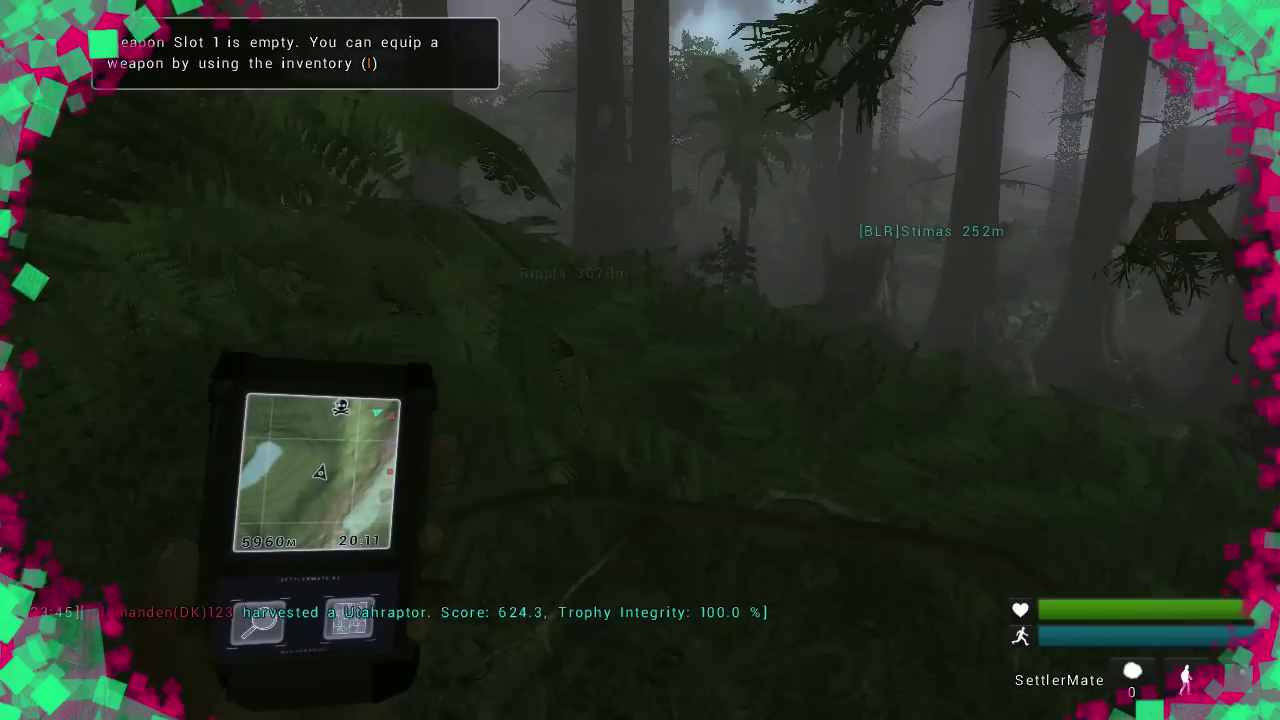
pyautogui.press('w')
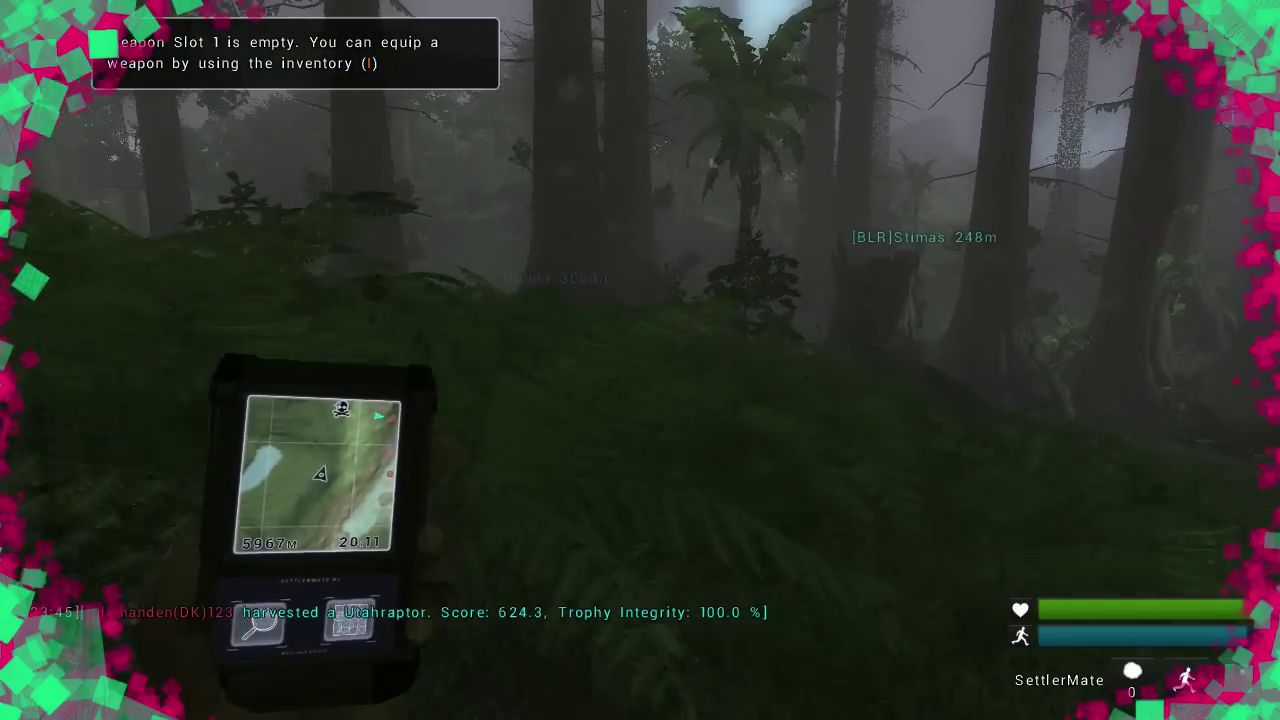
pyautogui.press('w')
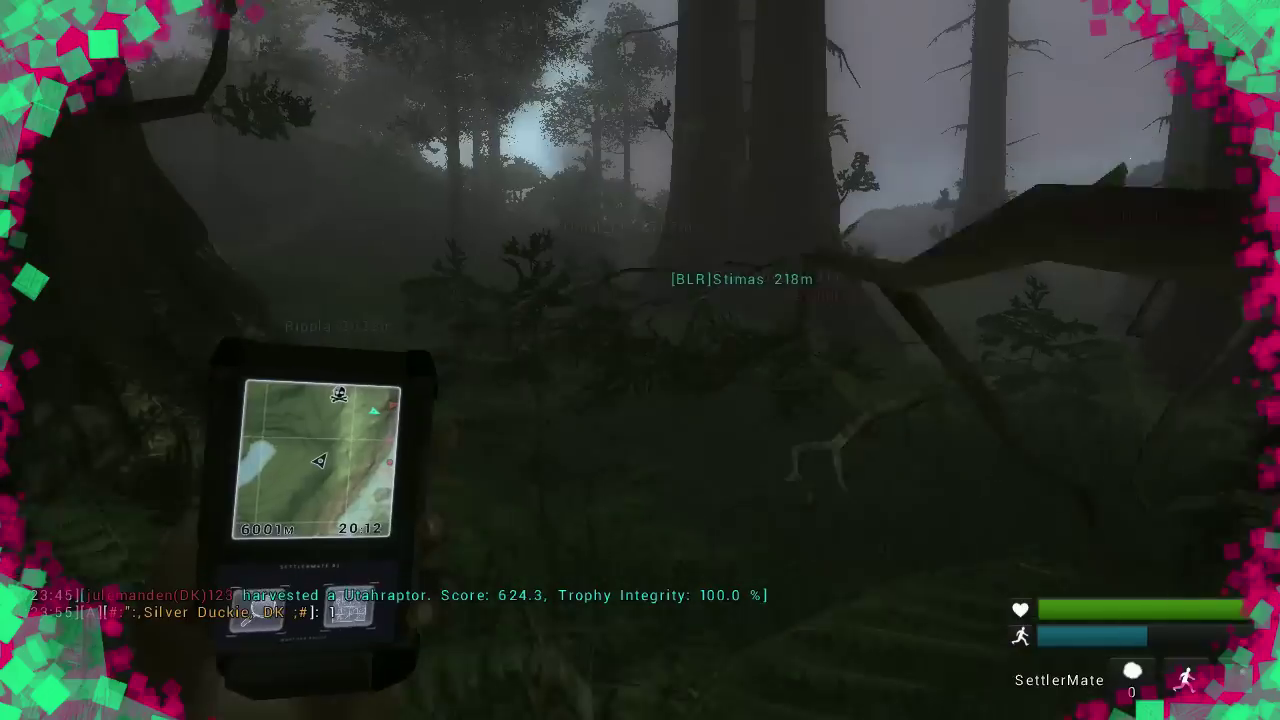
pyautogui.press('w')
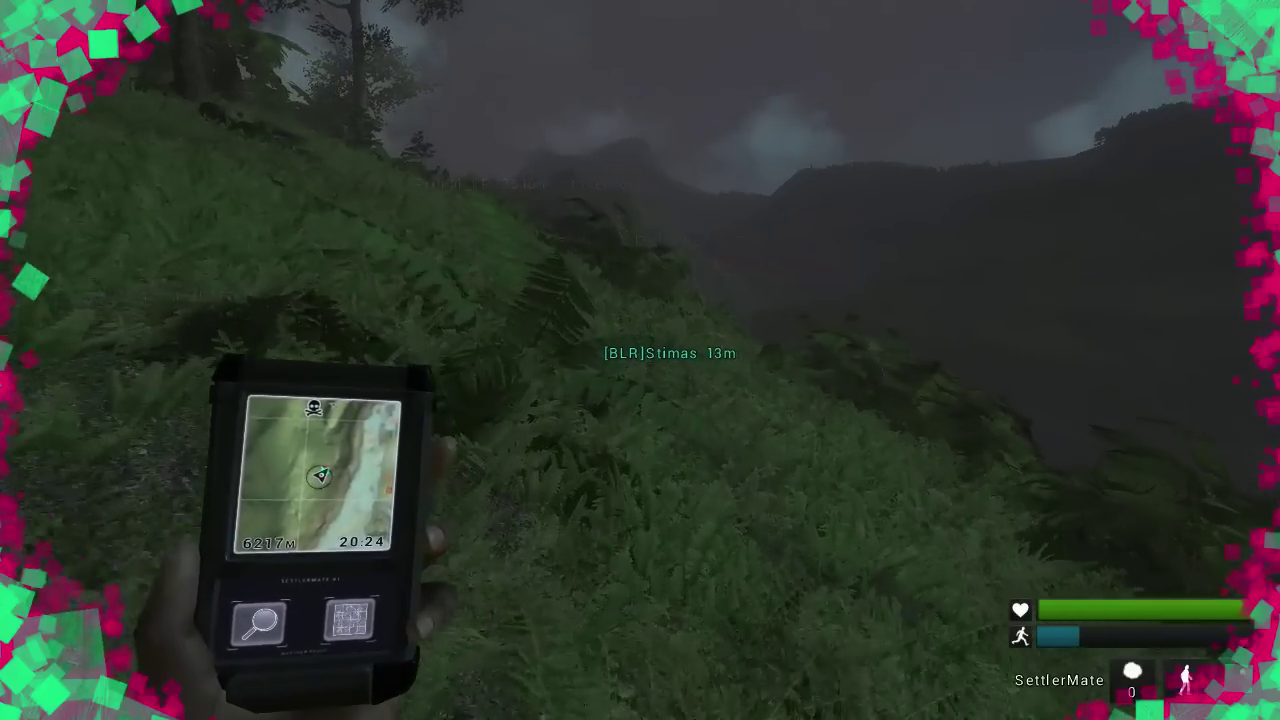
pyautogui.press('w')
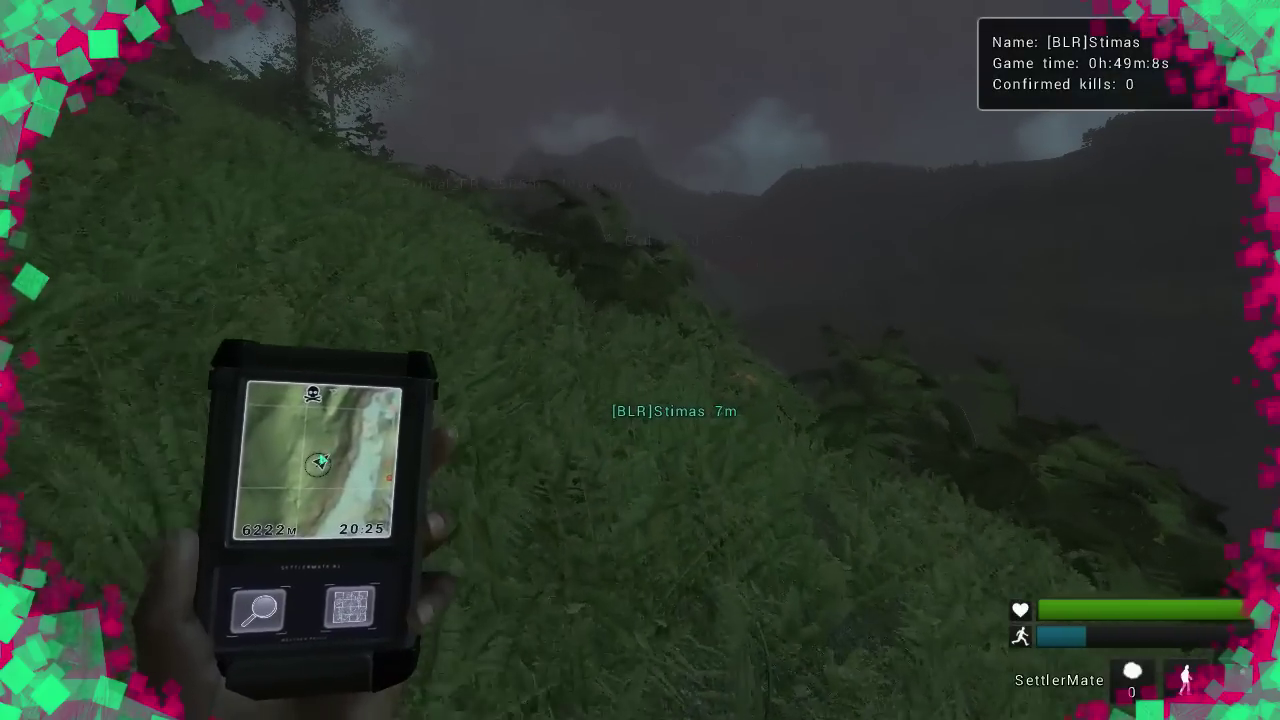
pyautogui.press('w')
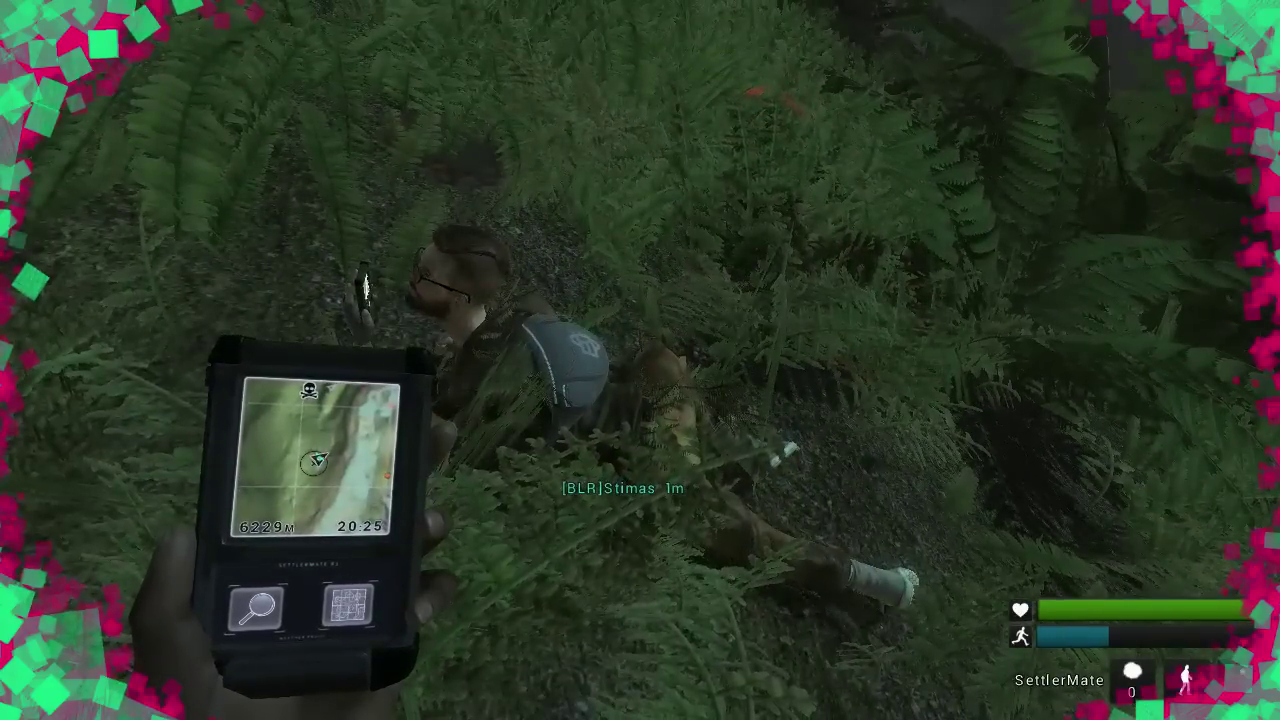
pyautogui.press('w')
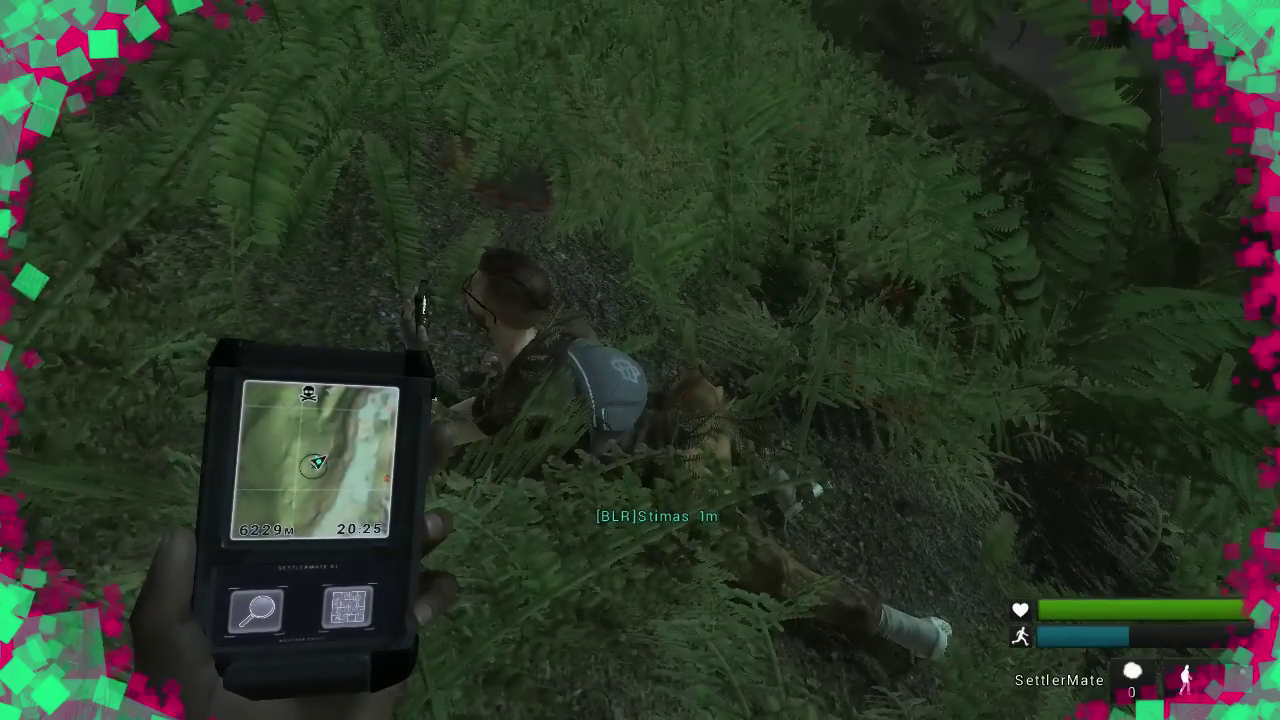
# Move along the hillside toward the female Utahraptor and look up at it.
pyautogui.press('w')
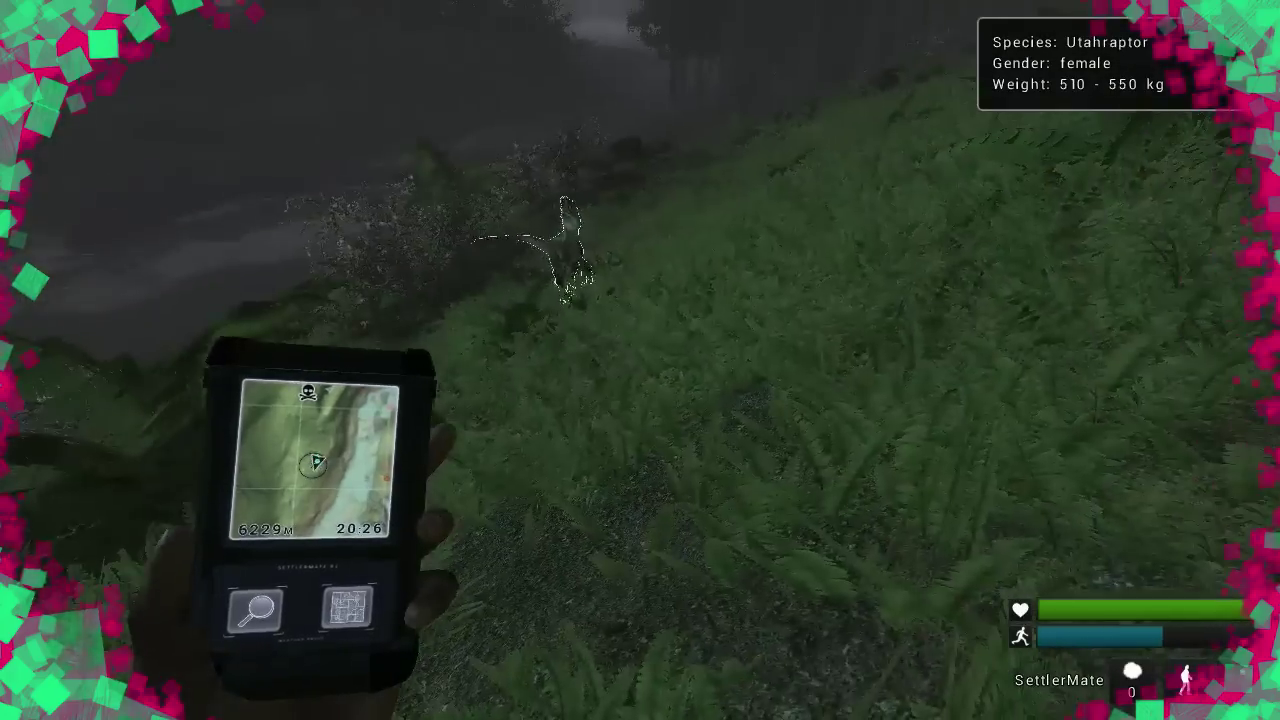
pyautogui.press('w')
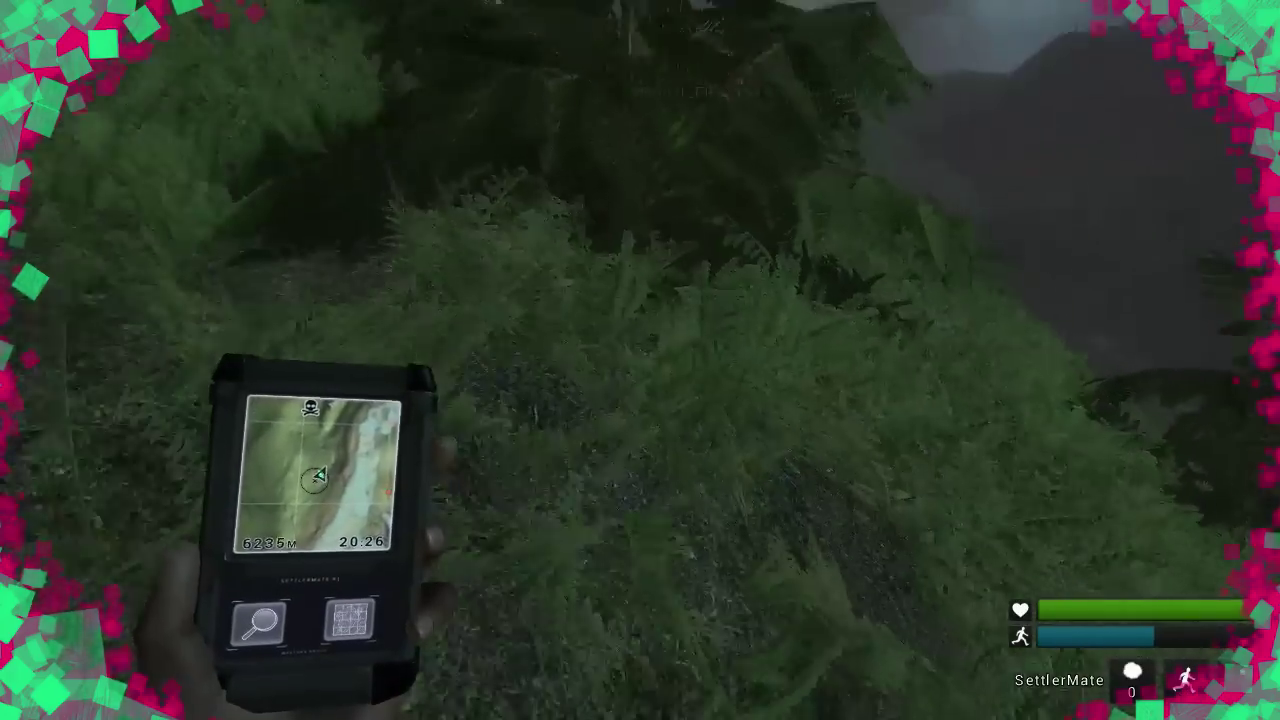
pyautogui.press('w')
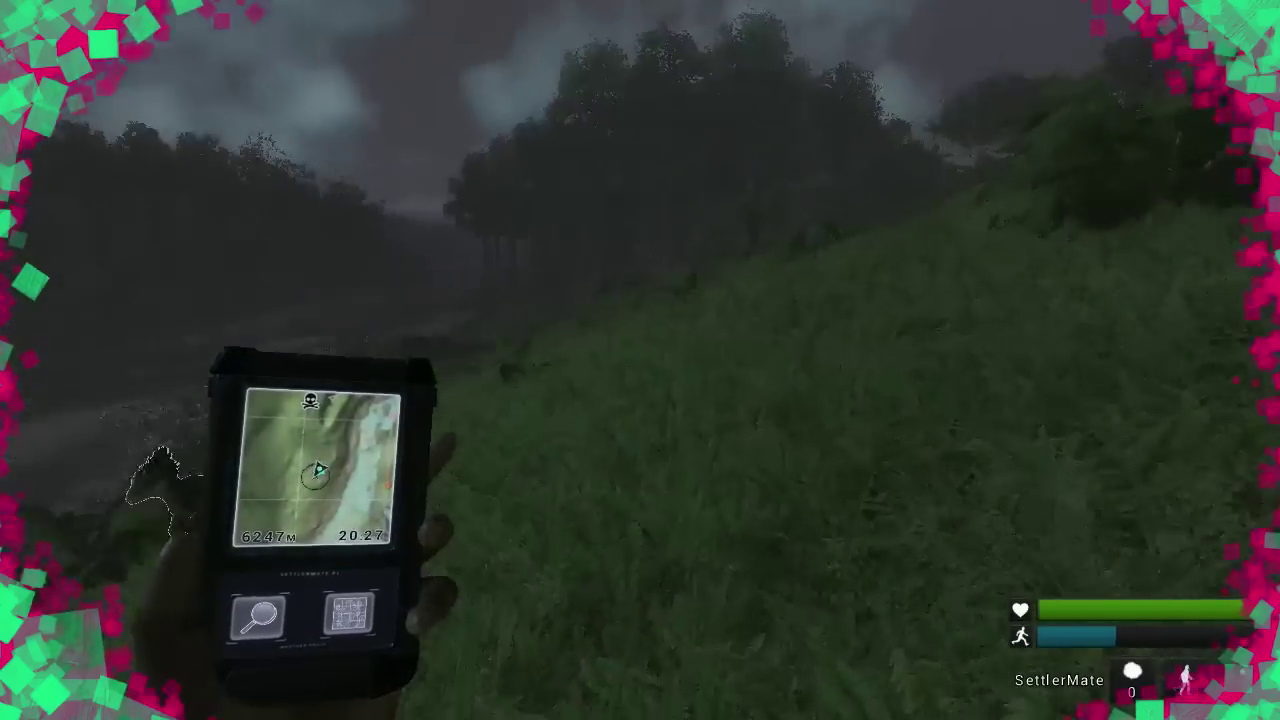
pyautogui.press('w')
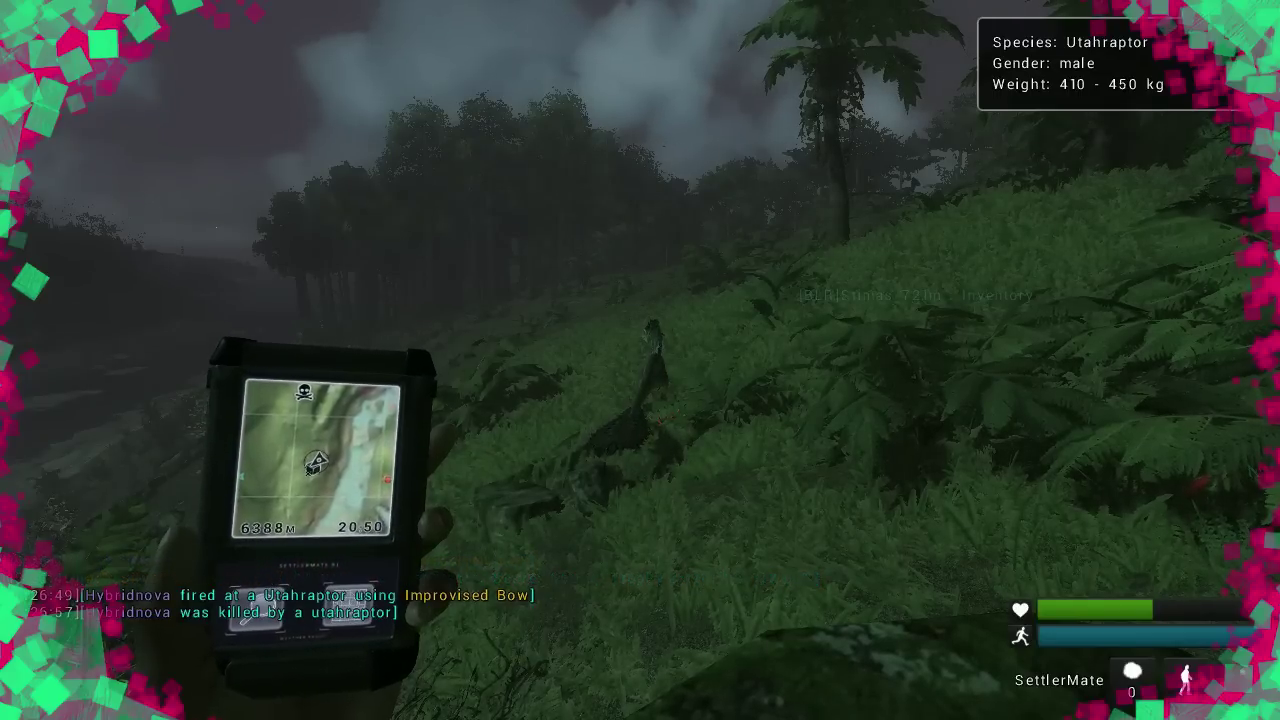
# From the pause menu, browse the Gameplay and Keyboard settings, then close them.
pyautogui.press('Escape')
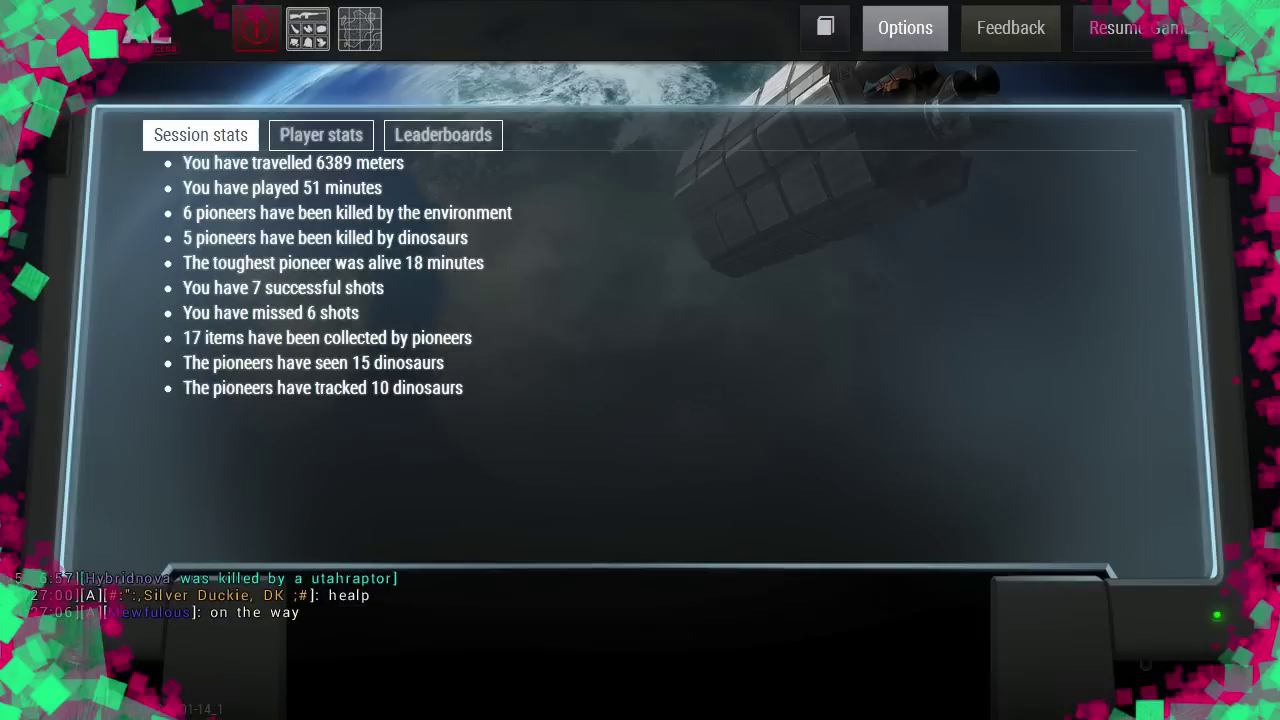
pyautogui.click(905, 27)
pyautogui.click(196, 204)
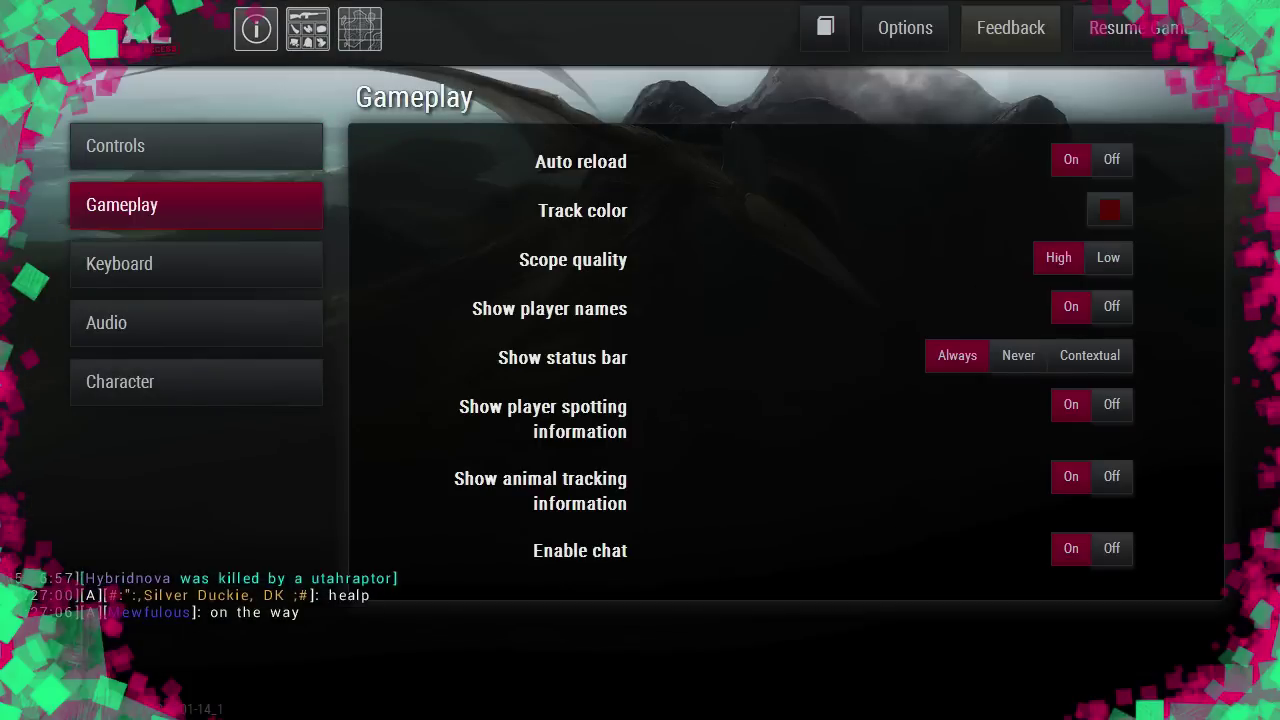
pyautogui.click(196, 263)
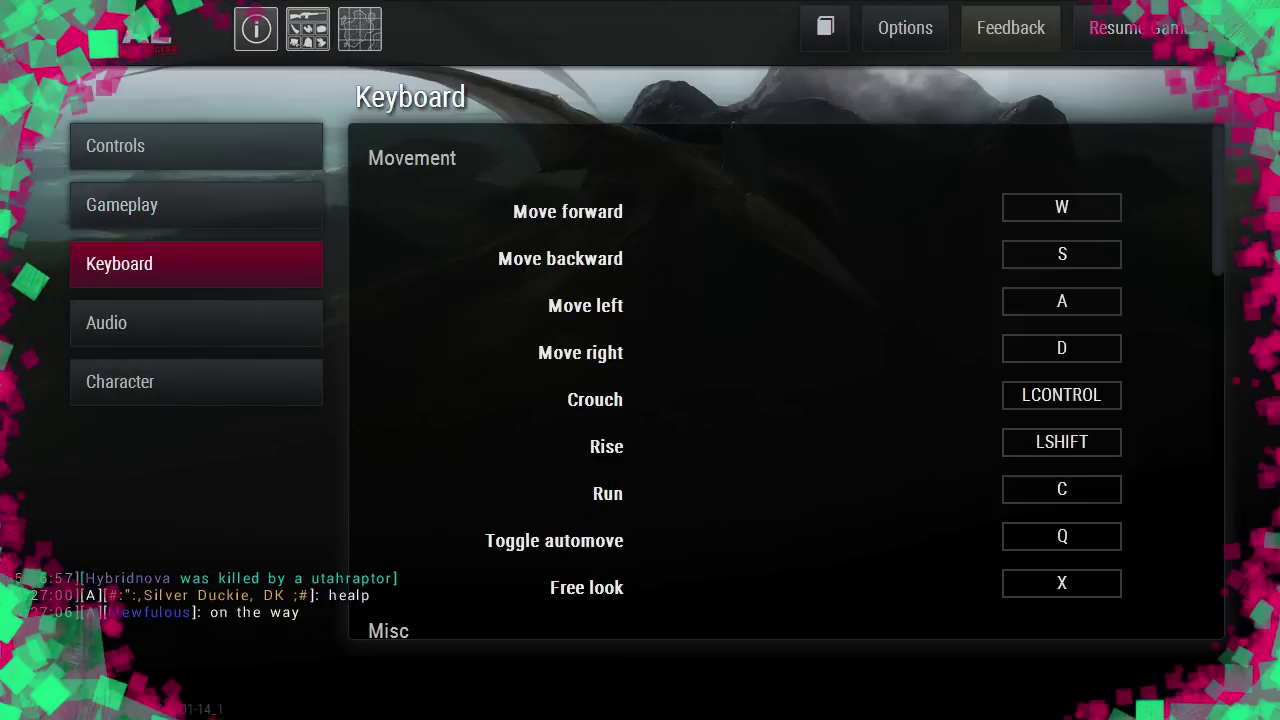
pyautogui.press('Escape')
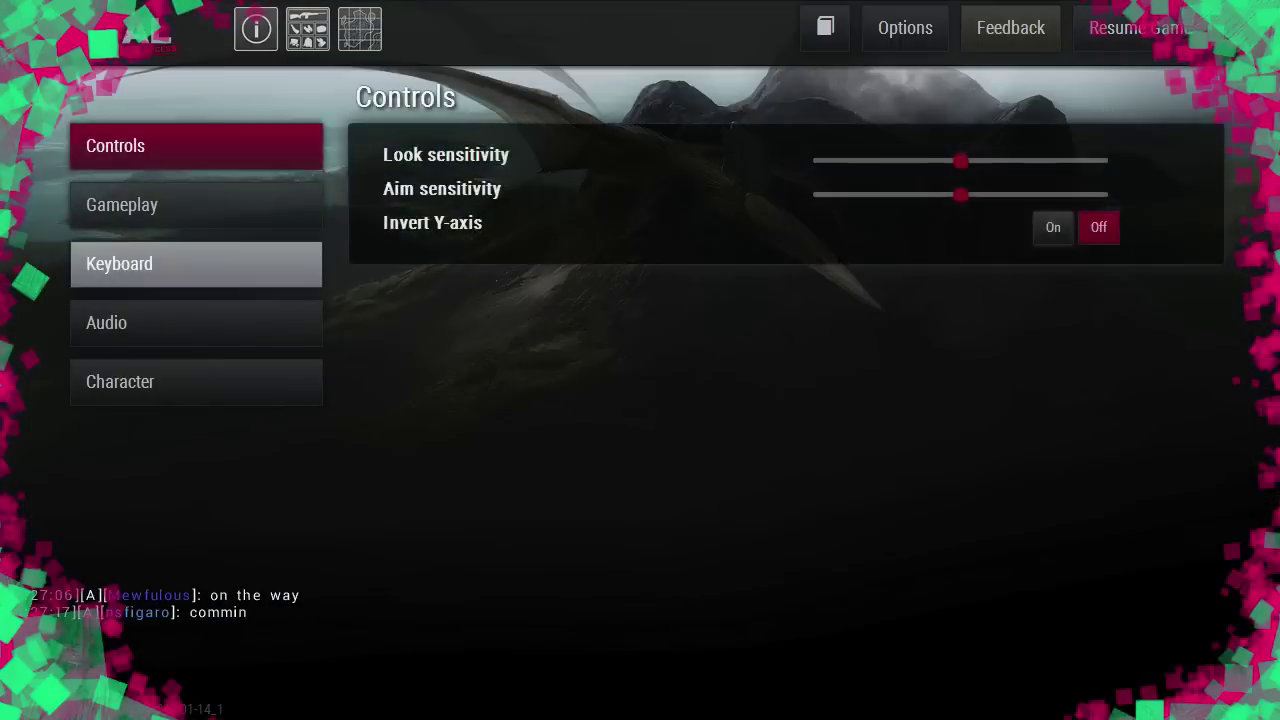
# Start rebinding Crouch, decline overriding the Fire weapon binding, and resume play.
pyautogui.click(196, 263)
pyautogui.click(1061, 394)
pyautogui.click(1061, 394)
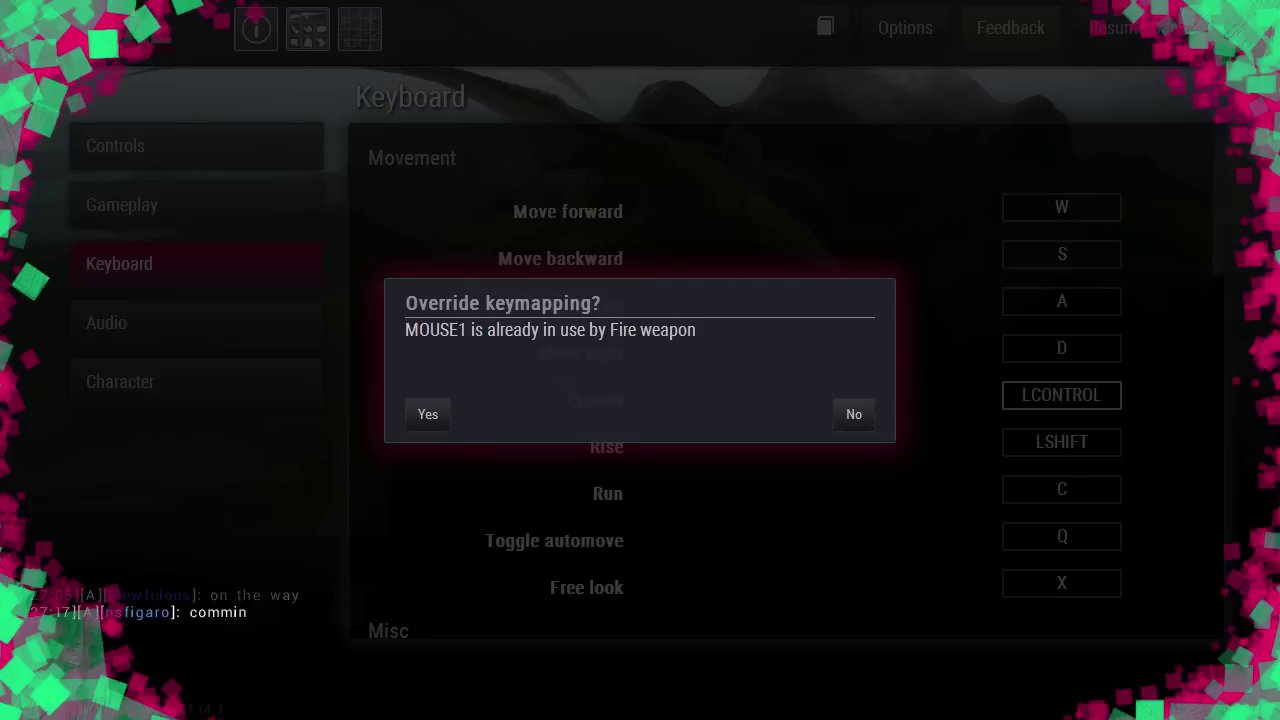
pyautogui.click(854, 414)
pyautogui.press('Escape')
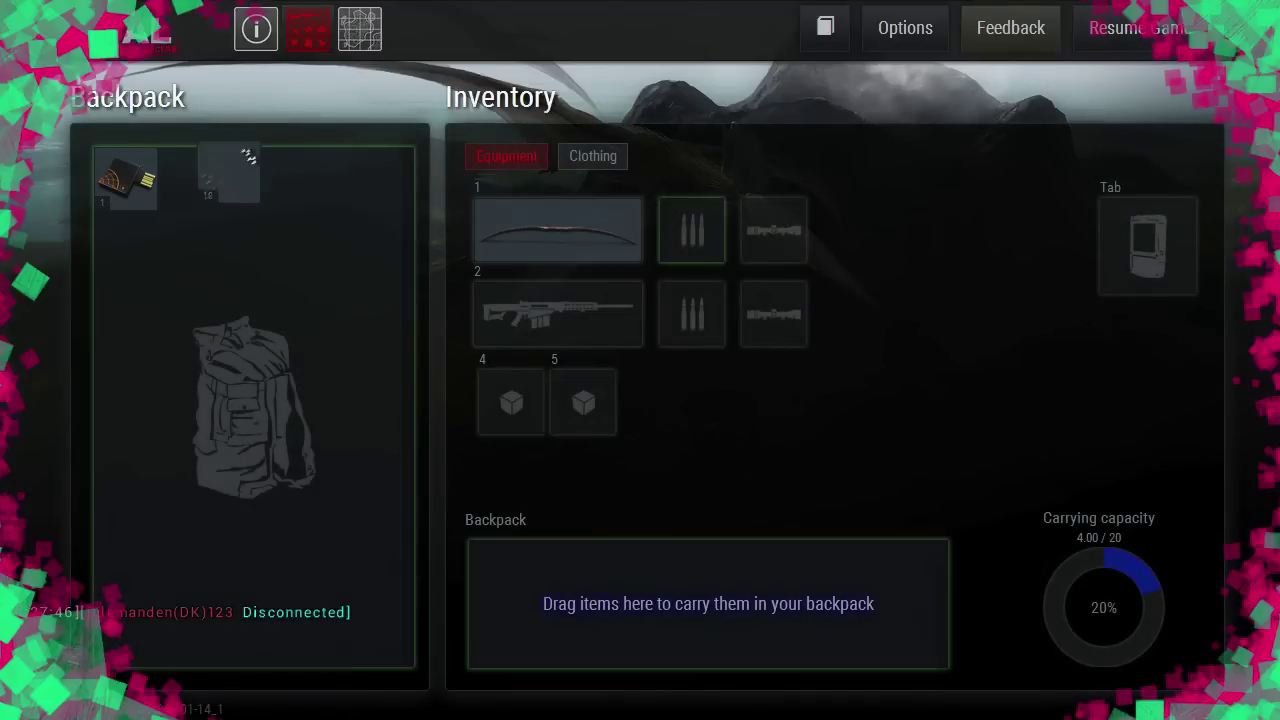
# Load the 10 arrows onto the bow, pan the explored map, then resume play.
pyautogui.moveTo(127, 180); pyautogui.dragTo(692, 231)
pyautogui.moveTo(127, 180); pyautogui.dragTo(1105, 232)
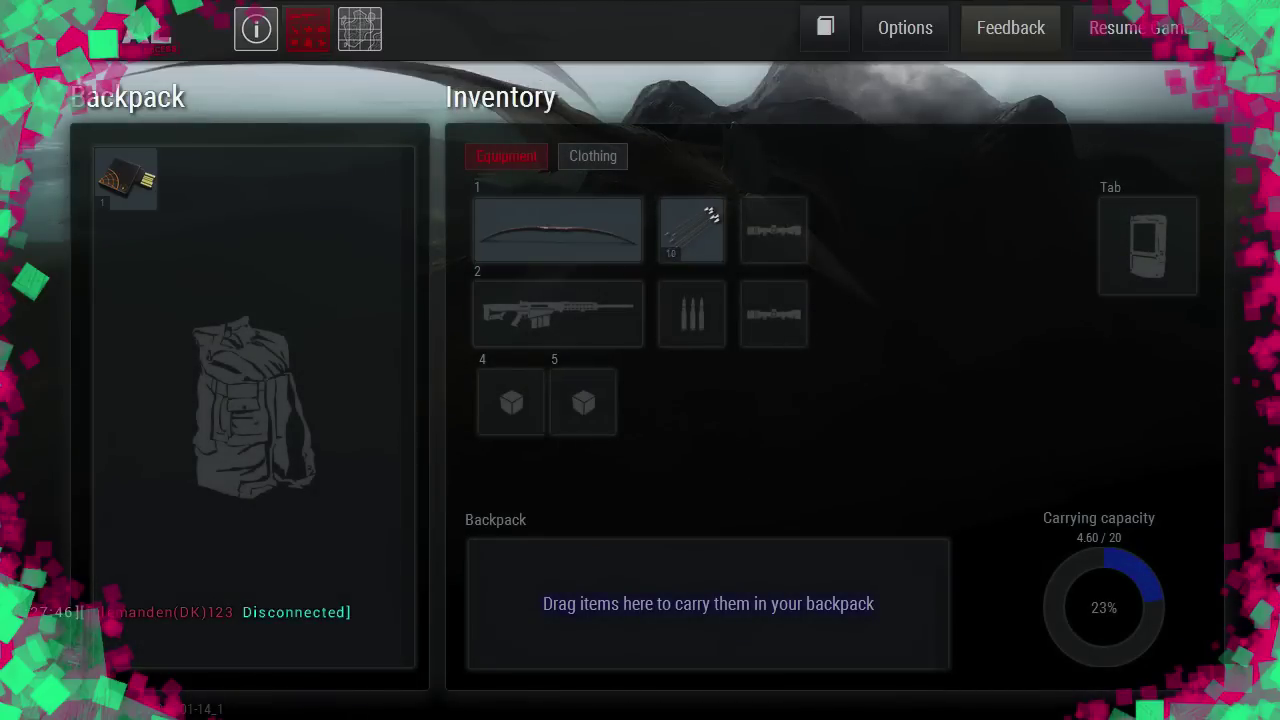
pyautogui.moveTo(127, 180); pyautogui.dragTo(1177, 262)
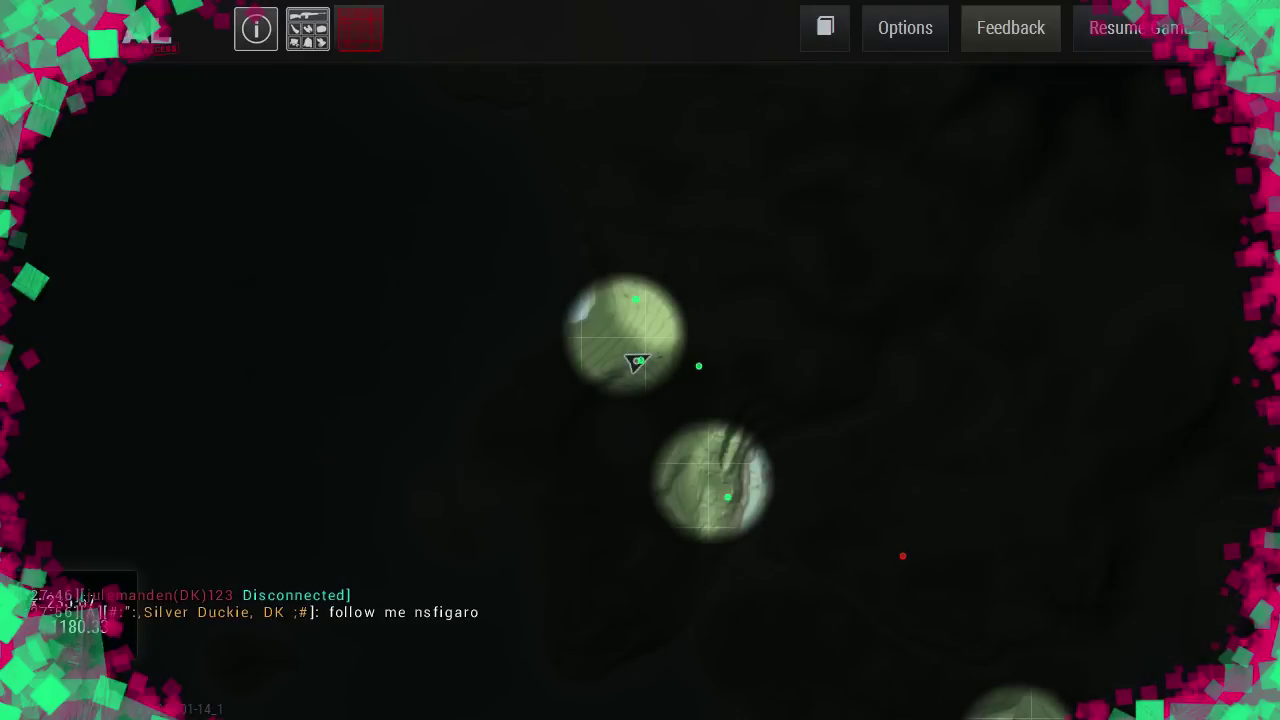
pyautogui.moveTo(636, 362); pyautogui.dragTo(648, 370)
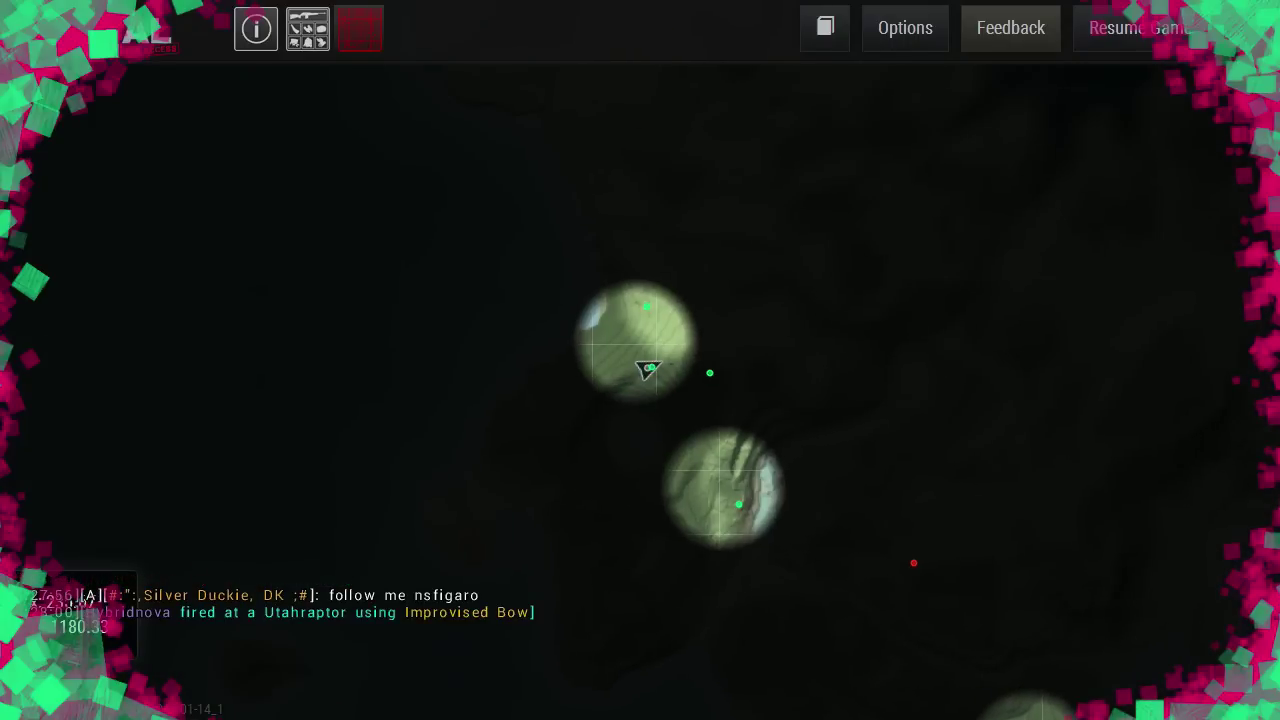
pyautogui.press('Escape')
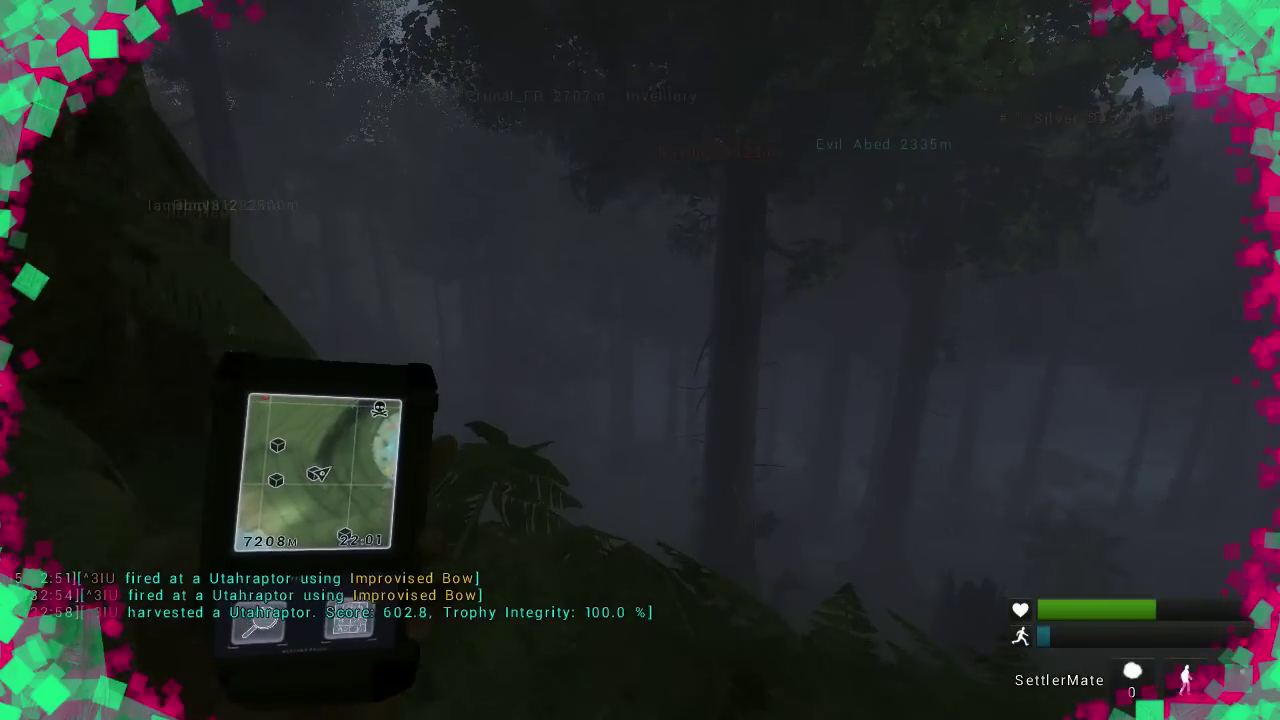
# Put away the GPS and ready the Improvised Bow.
pyautogui.press('2')
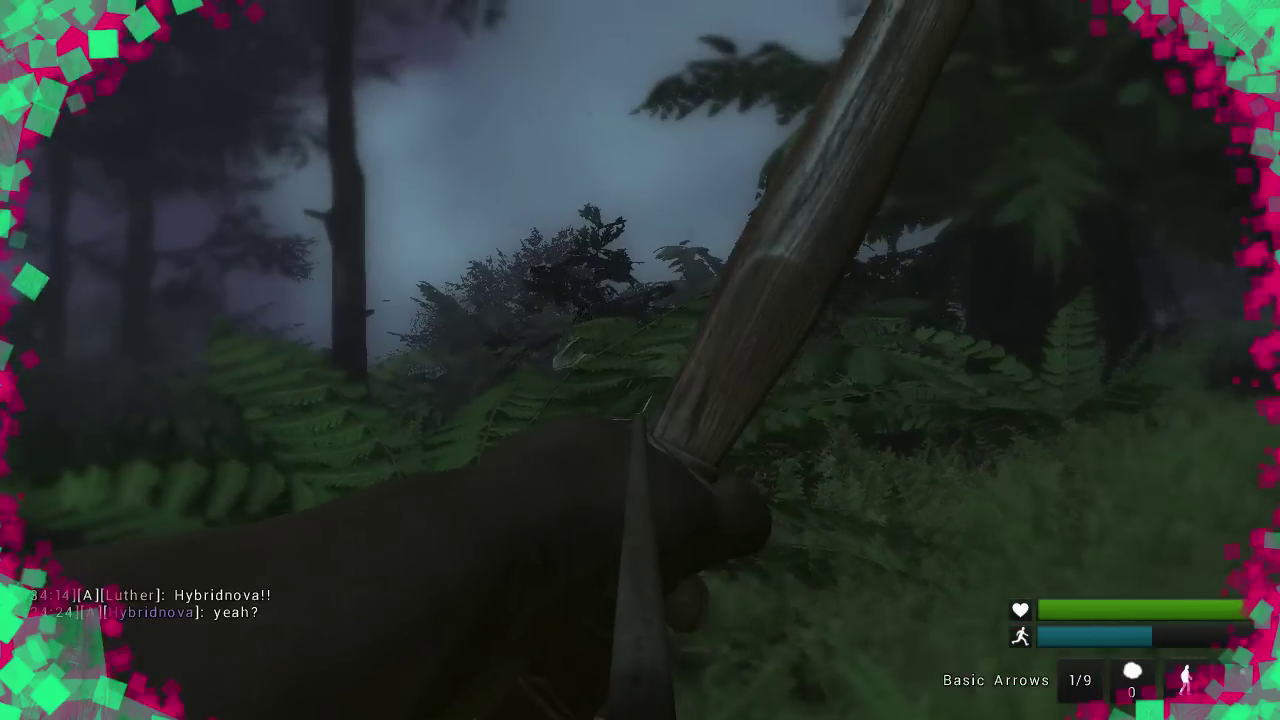
# Fire arrows at the charging Utahraptor until the last arrow is released.
pyautogui.click(640, 360)
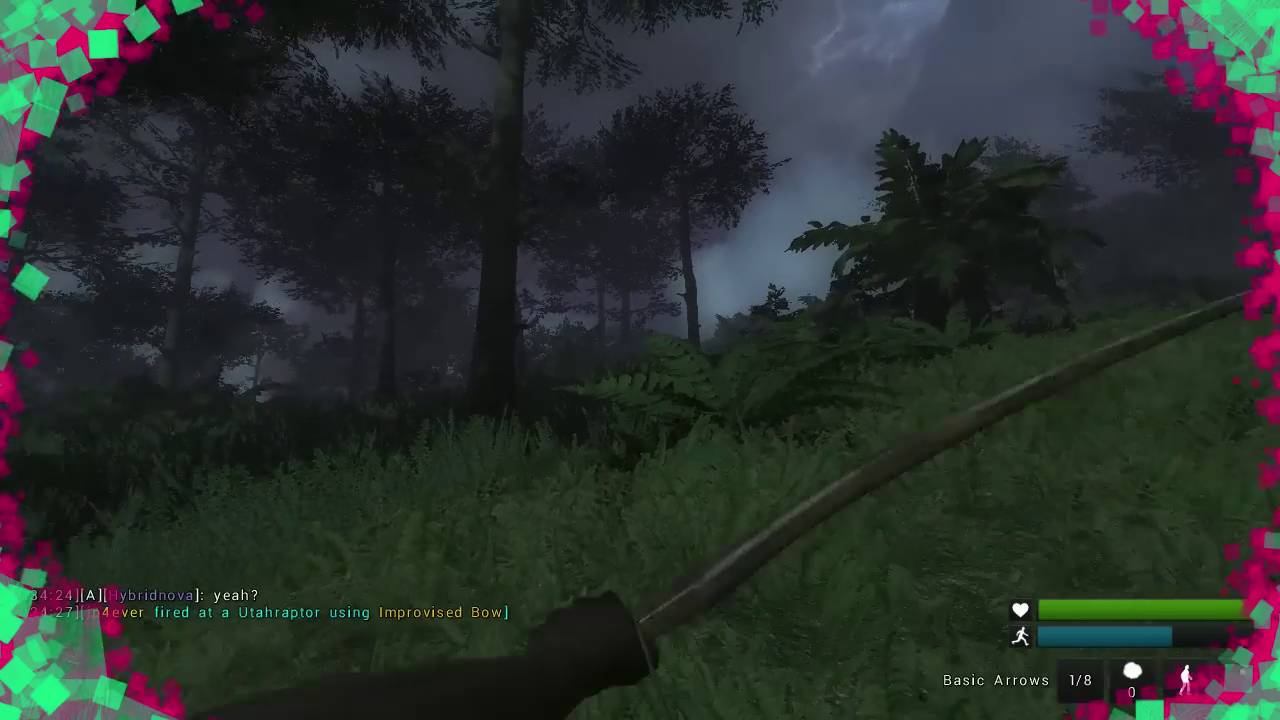
pyautogui.moveTo(640, 360); pyautogui.dragTo(640, 360)
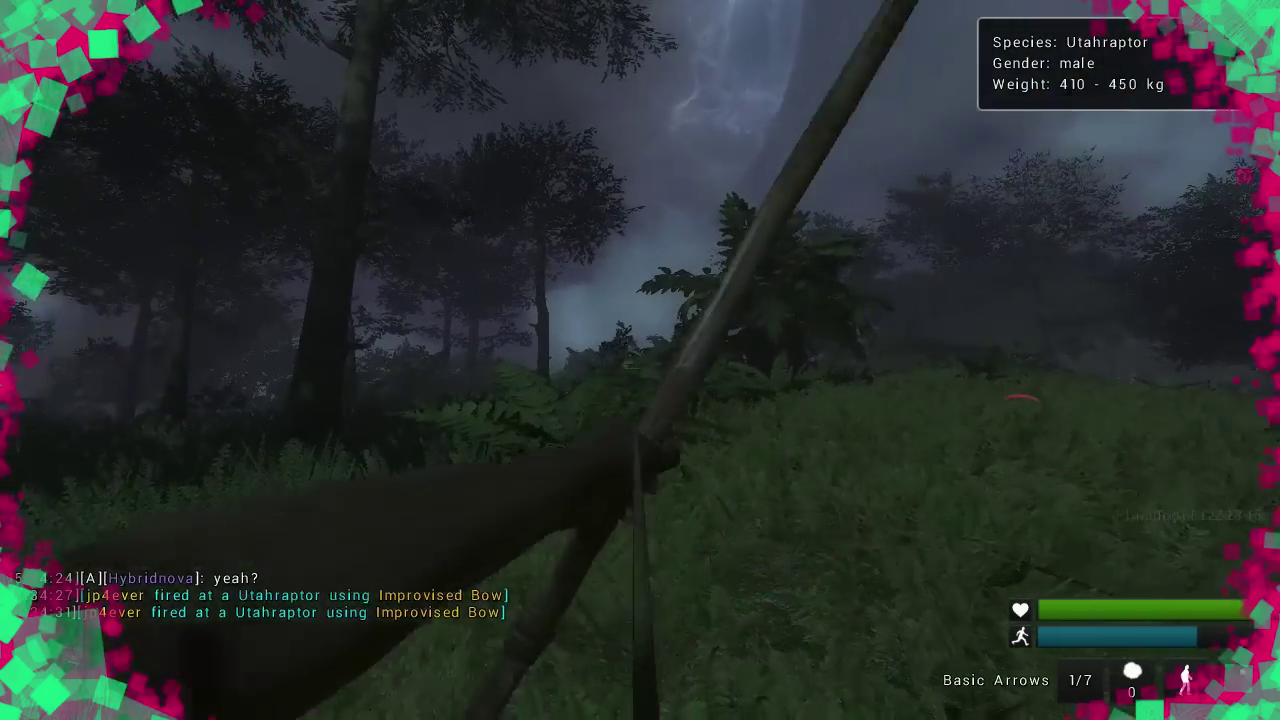
pyautogui.click(640, 360)
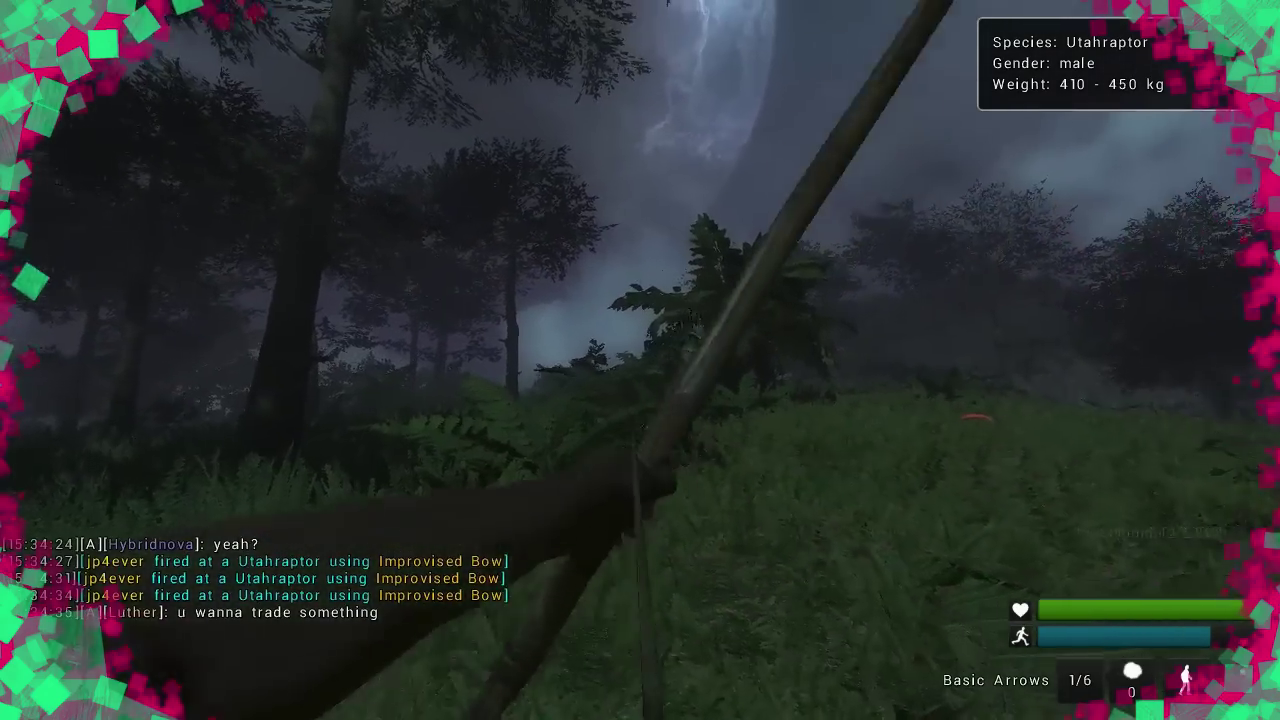
pyautogui.click(640, 360)
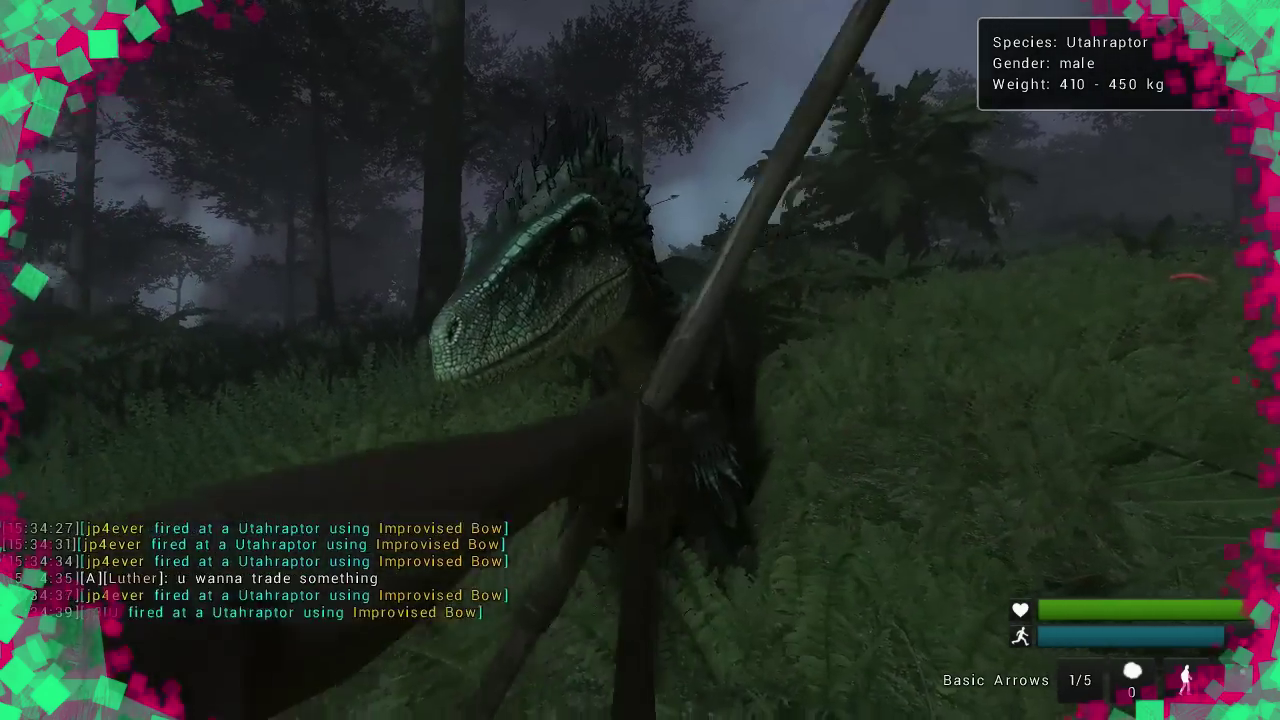
pyautogui.click(640, 360)
pyautogui.click(640, 360)
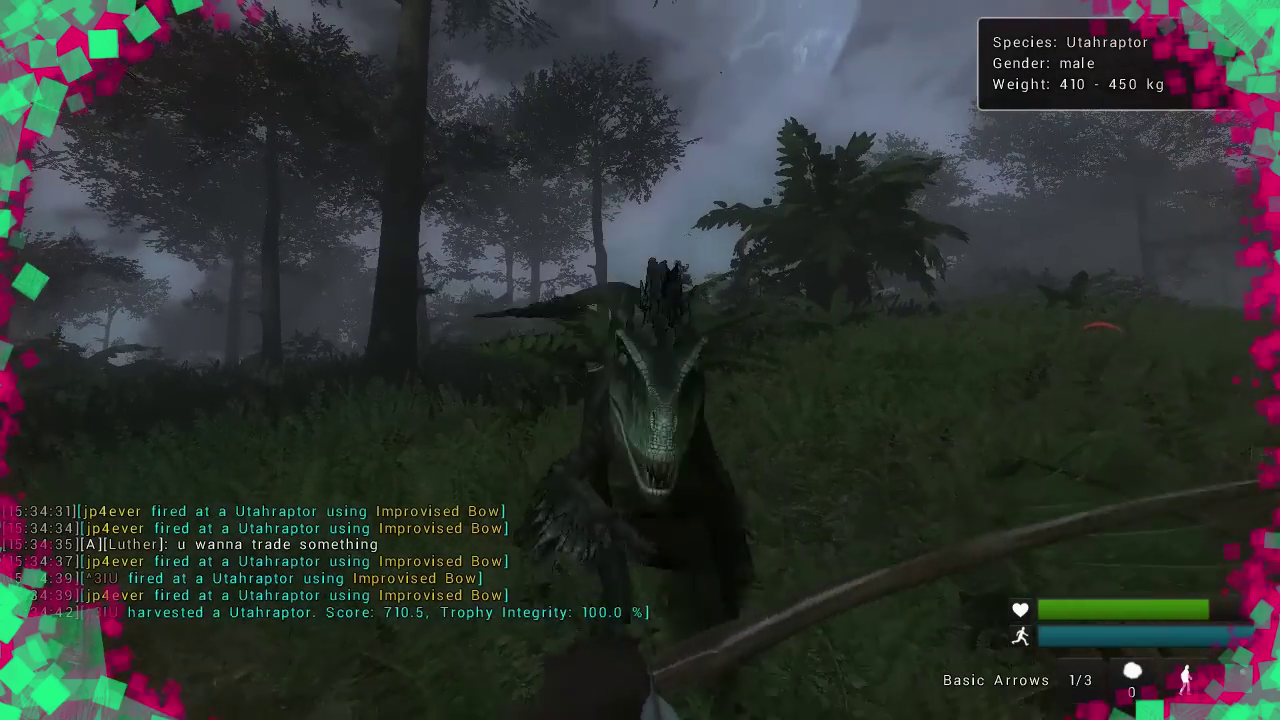
pyautogui.click(640, 360)
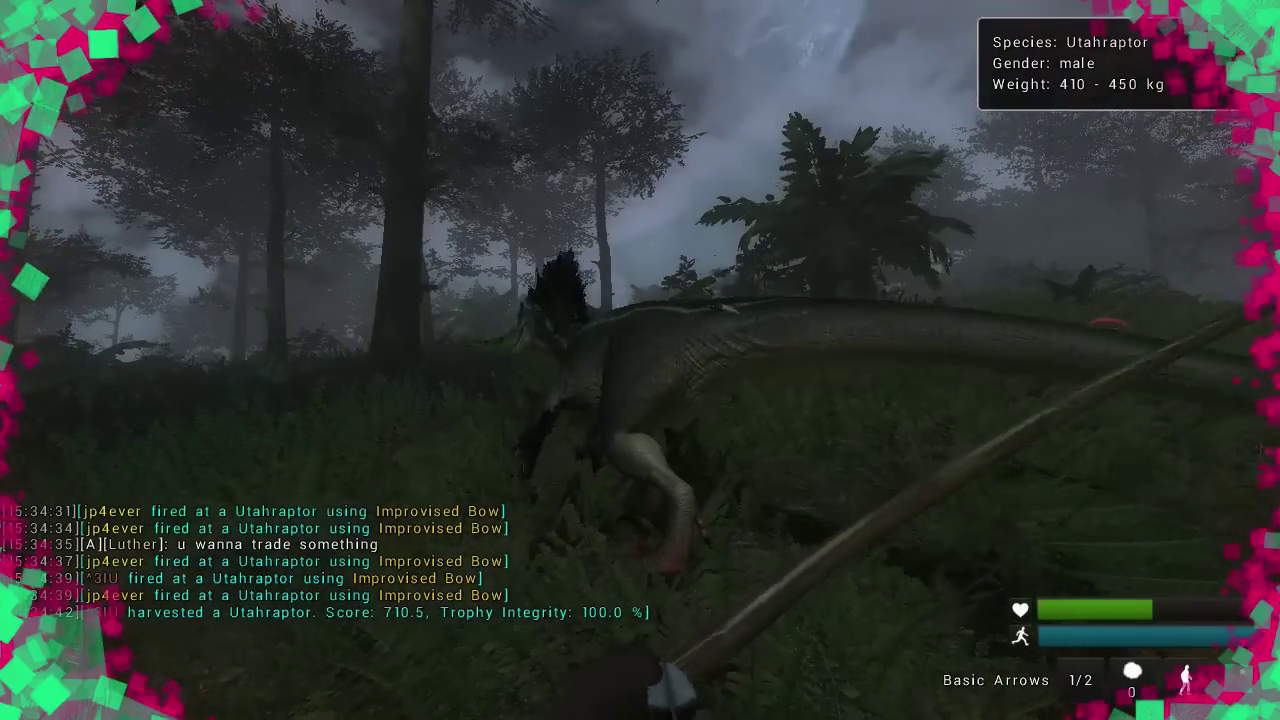
pyautogui.click(640, 360)
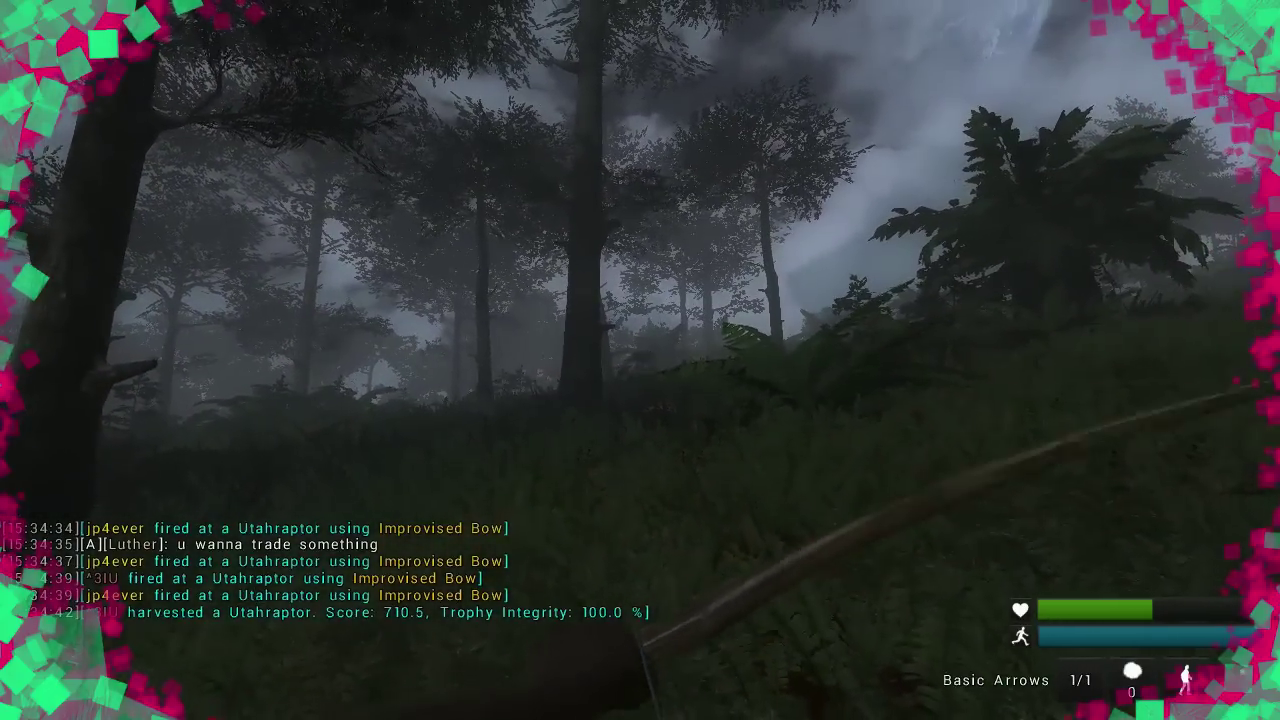
pyautogui.click(640, 360)
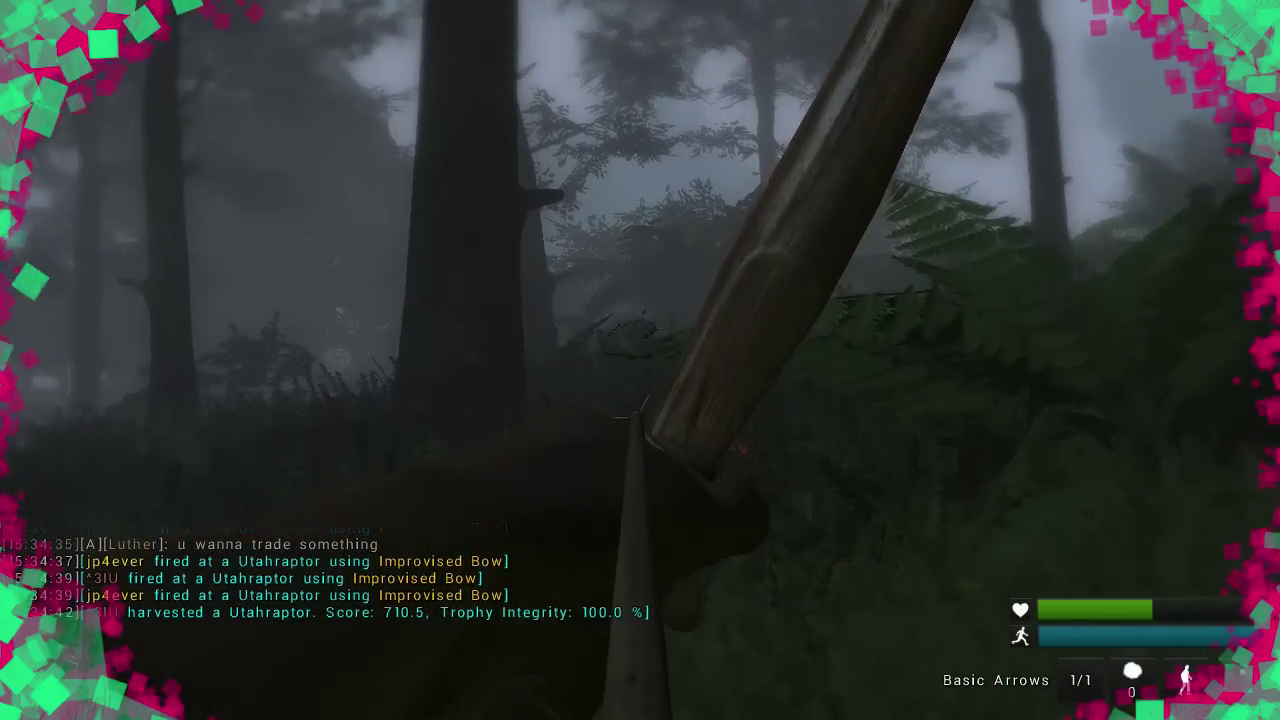
pyautogui.click(640, 360)
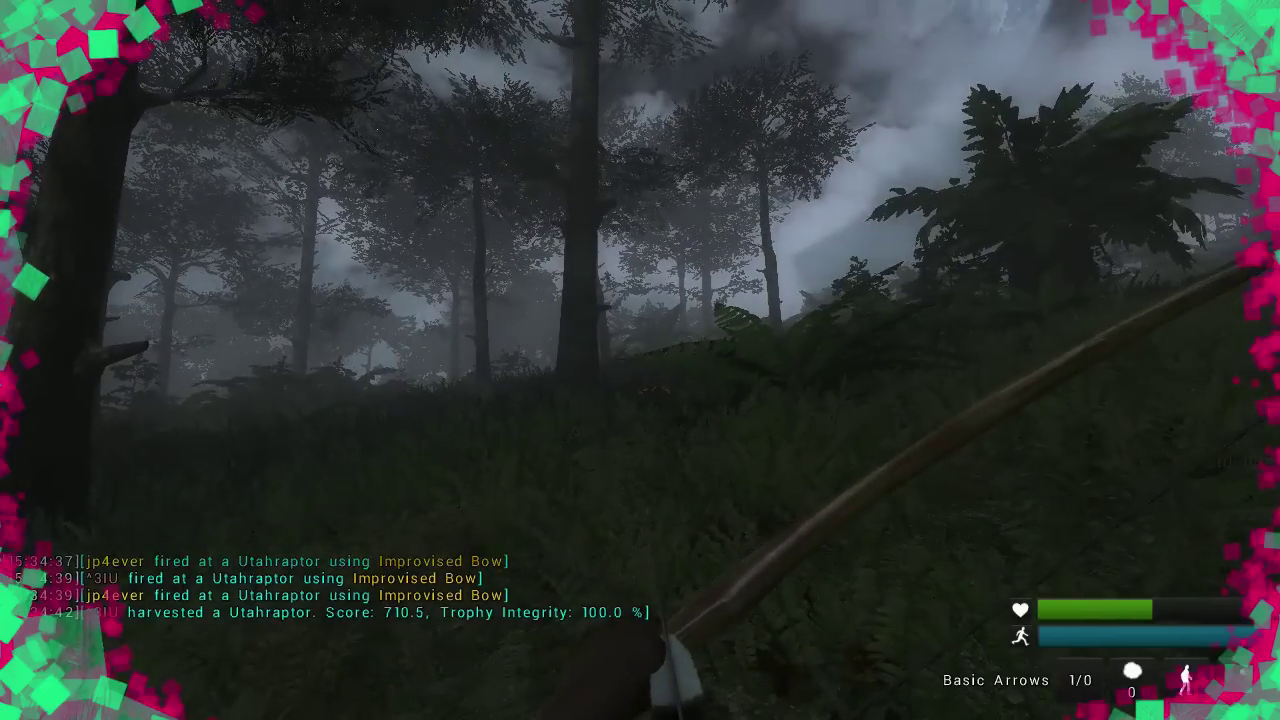
# Walk forward through the misty forest.
pyautogui.press('w')
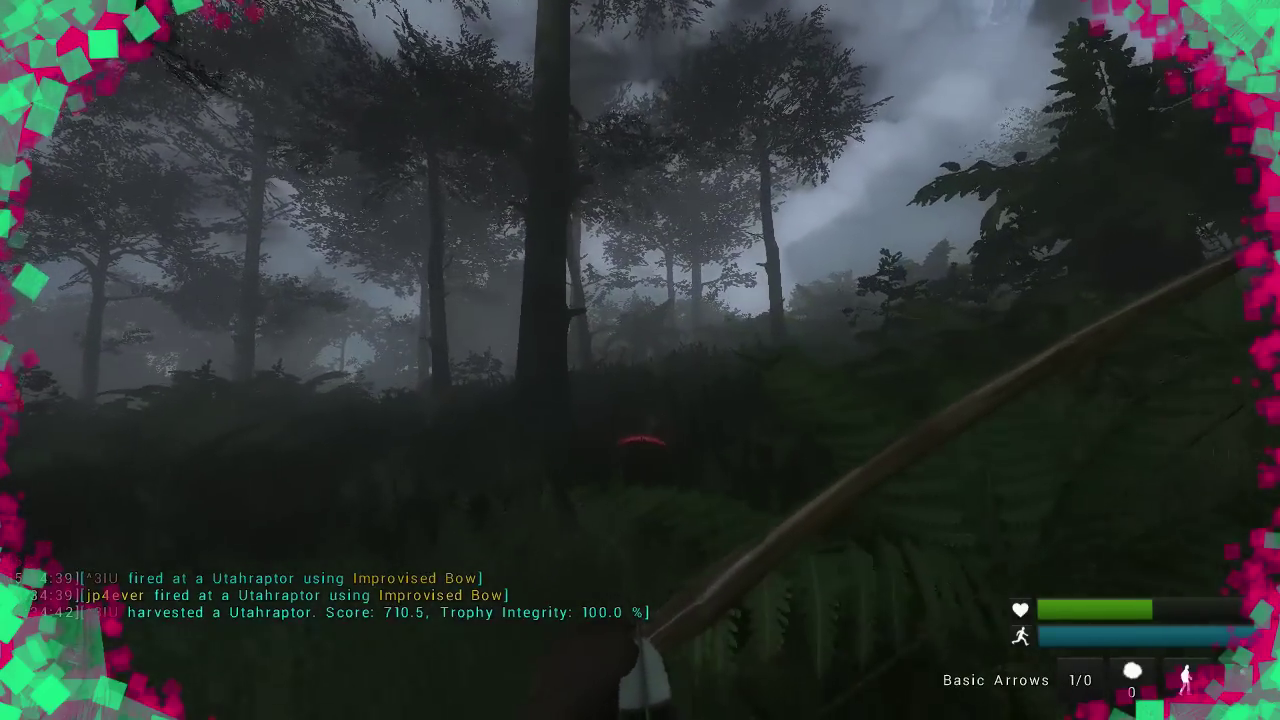
pyautogui.press('w')
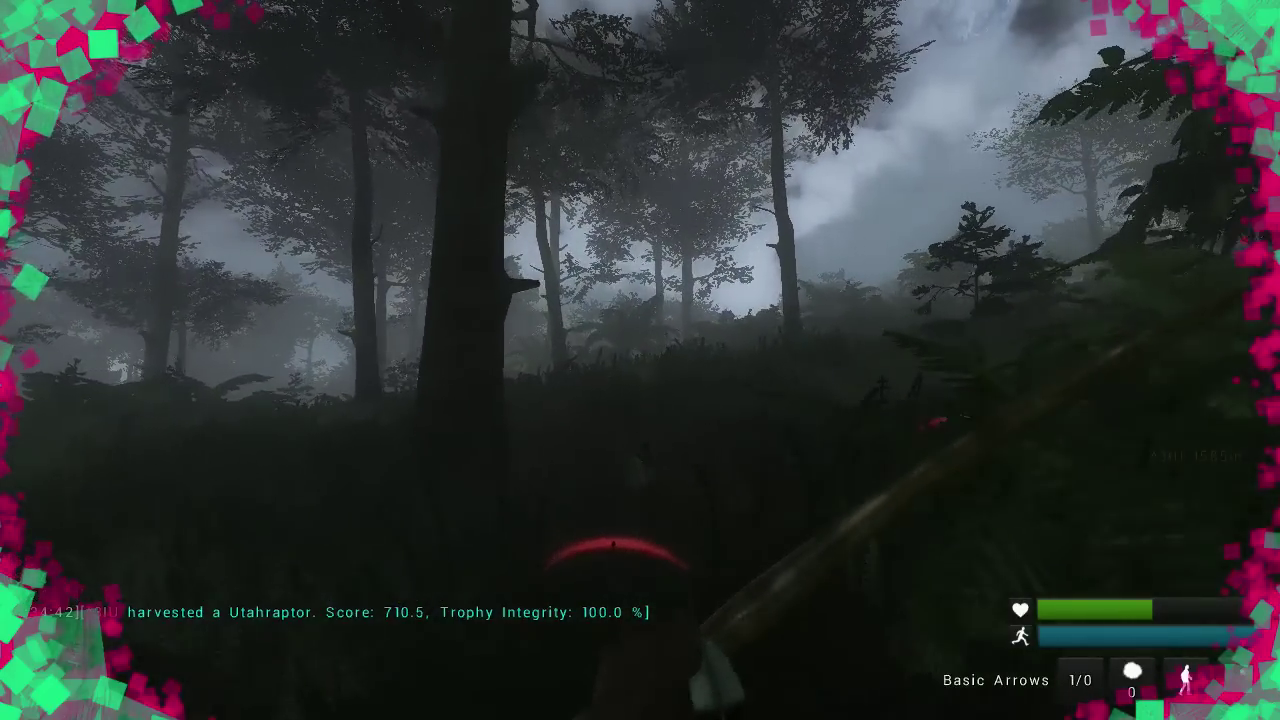
pyautogui.press('w')
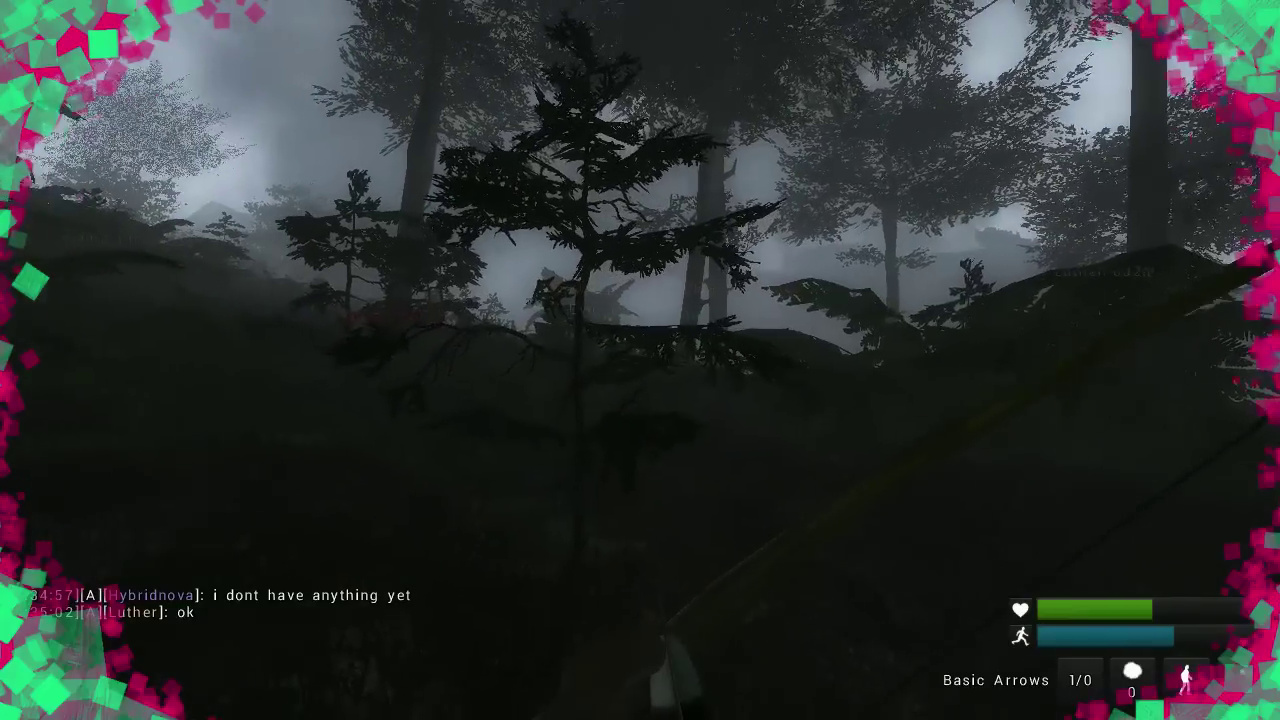
pyautogui.press('w')
# Accept the new Triceratops trail on the SettlerMate and switch it to map view.
pyautogui.press('w')
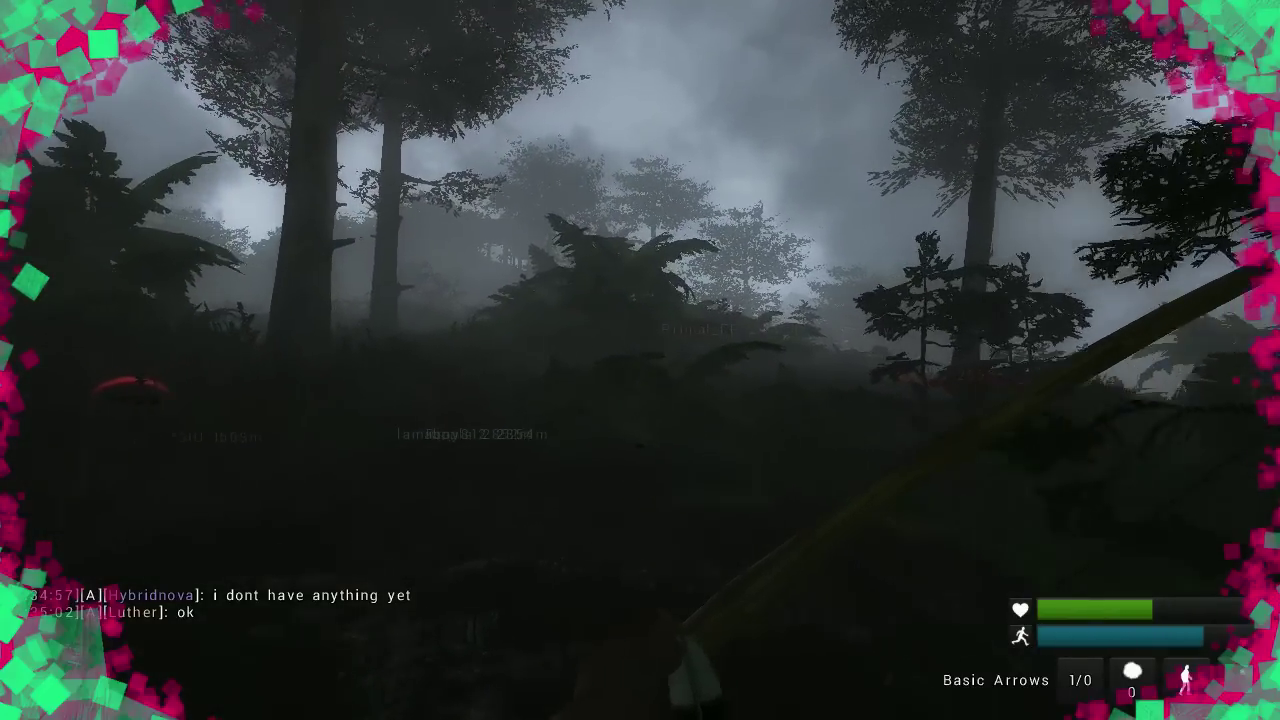
pyautogui.press('w')
pyautogui.press('w')
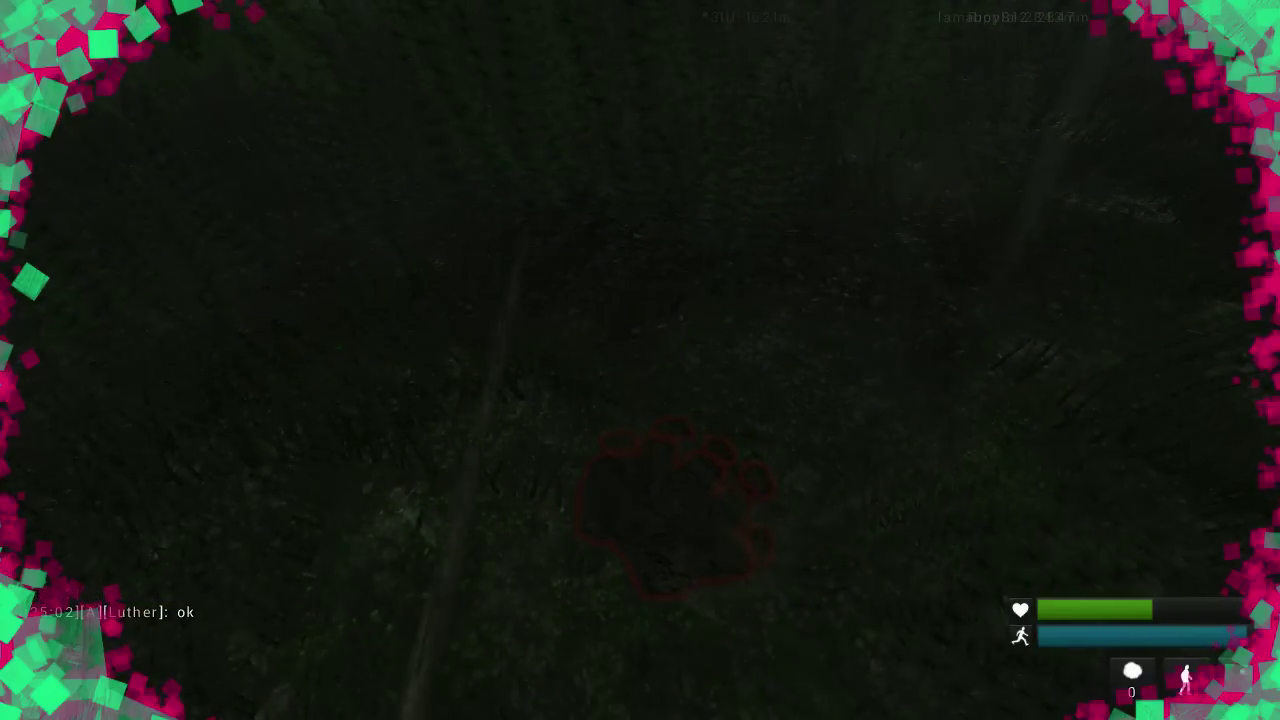
pyautogui.press('m')
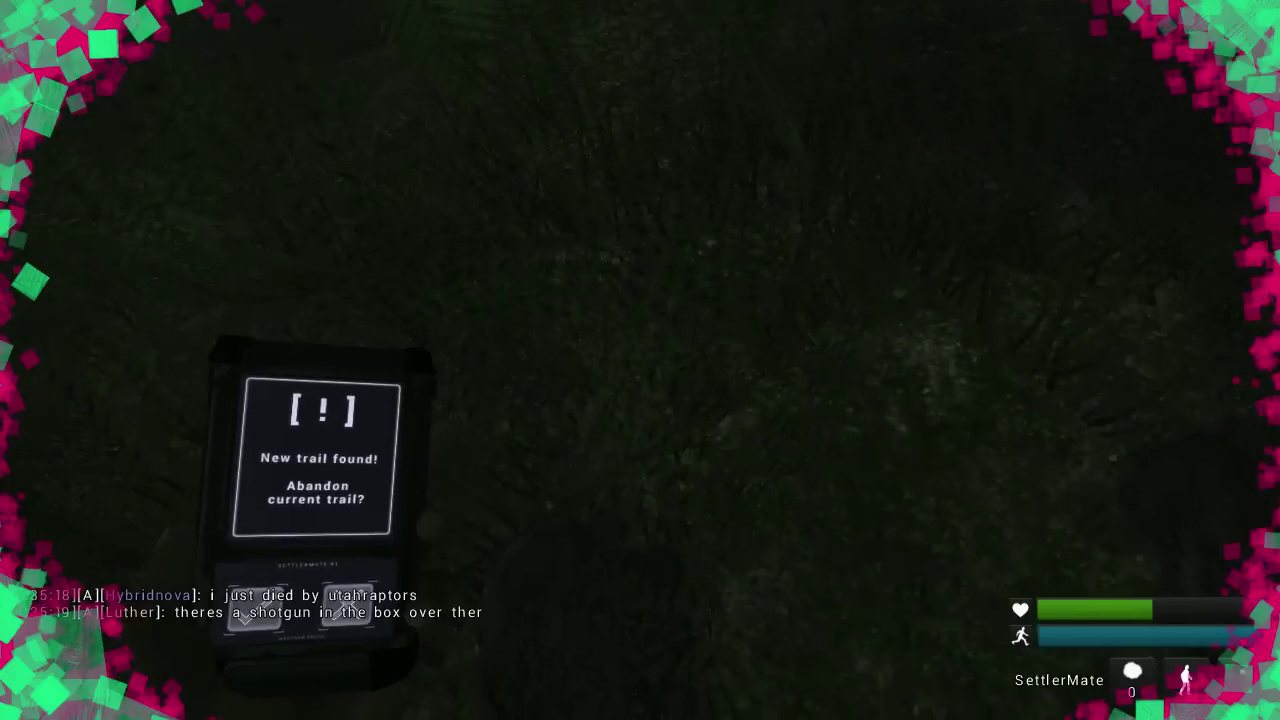
pyautogui.press('e')
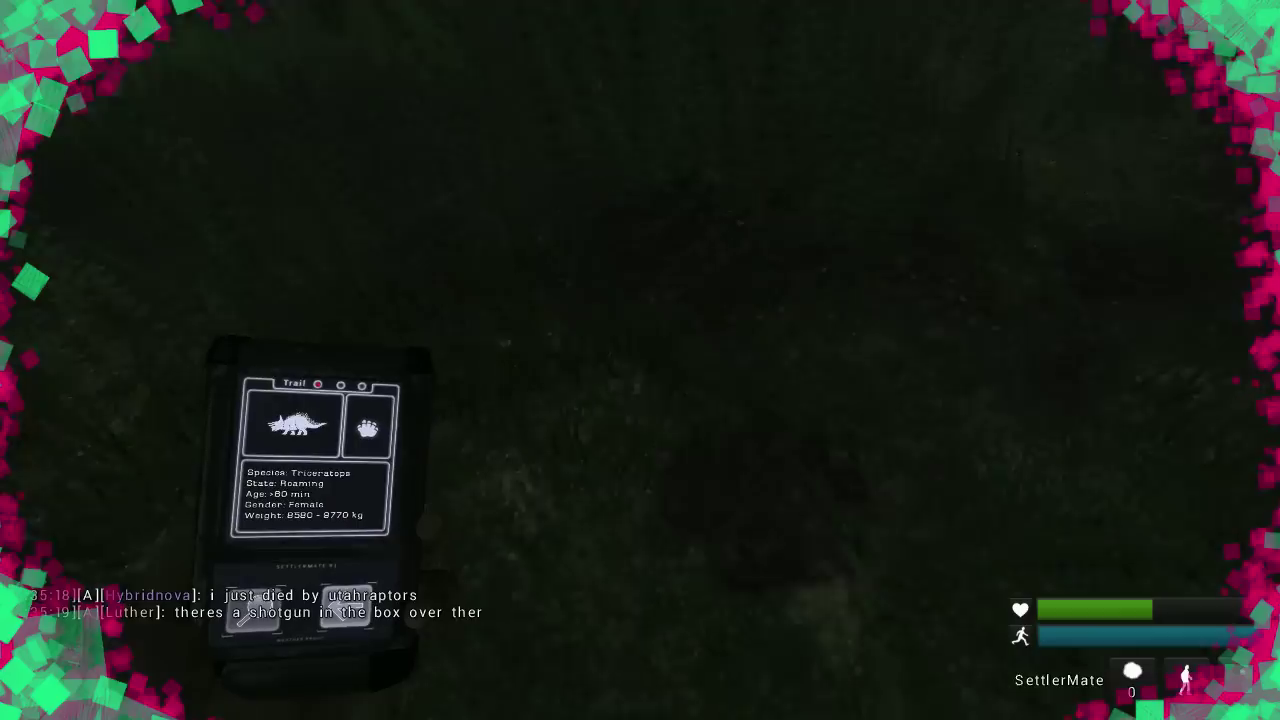
pyautogui.press('Tab')
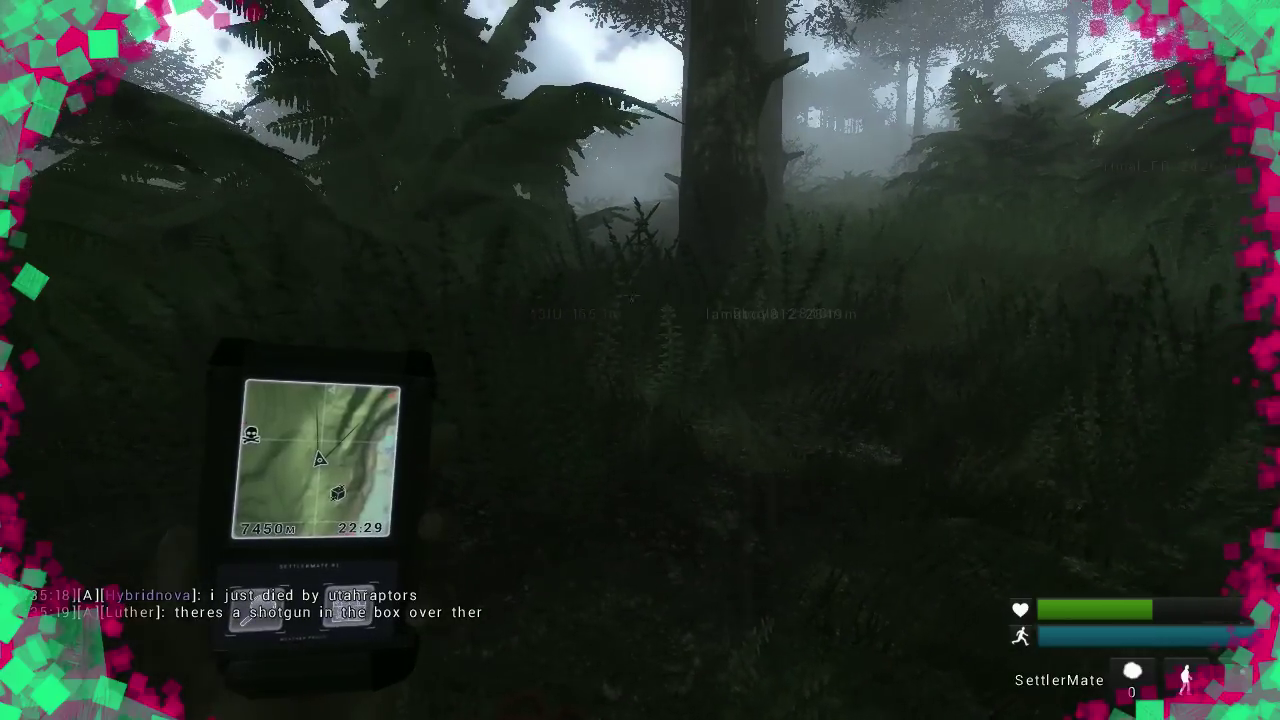
# Follow the Triceratops trail map forward through the foliage and ferns.
pyautogui.press('w')
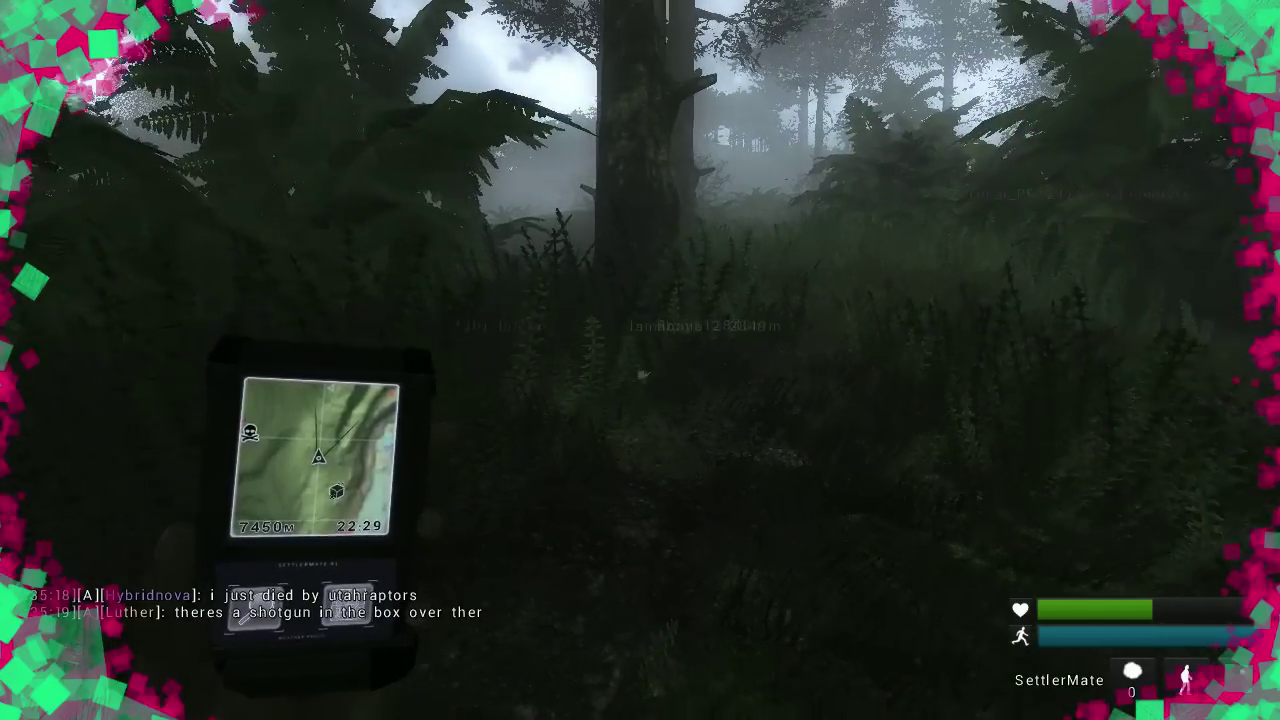
pyautogui.press('w')
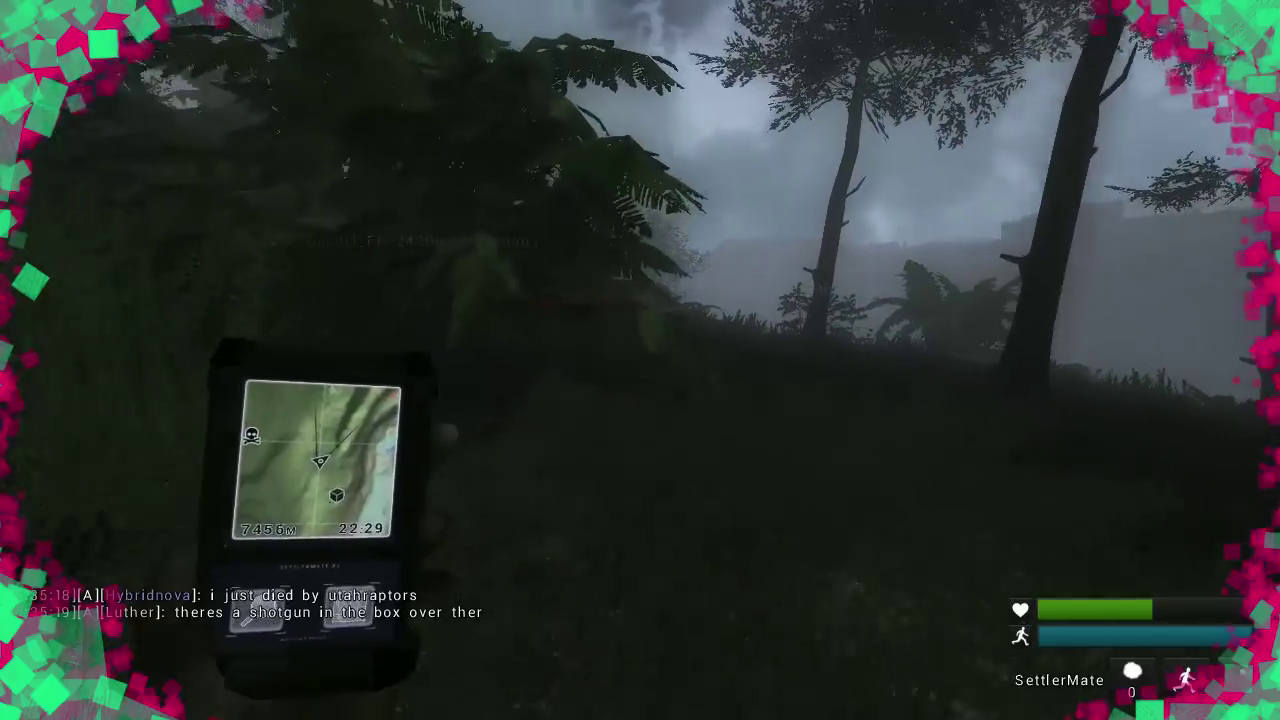
pyautogui.press('w')
pyautogui.press('w')
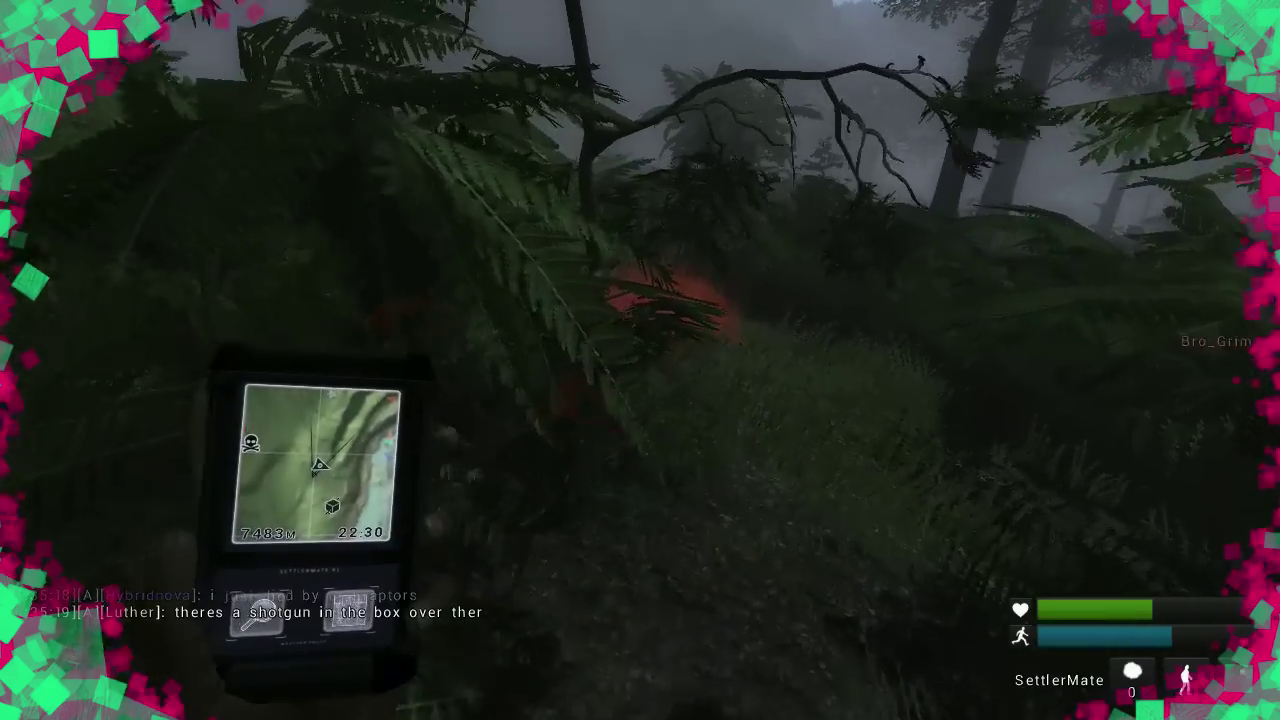
pyautogui.press('w')
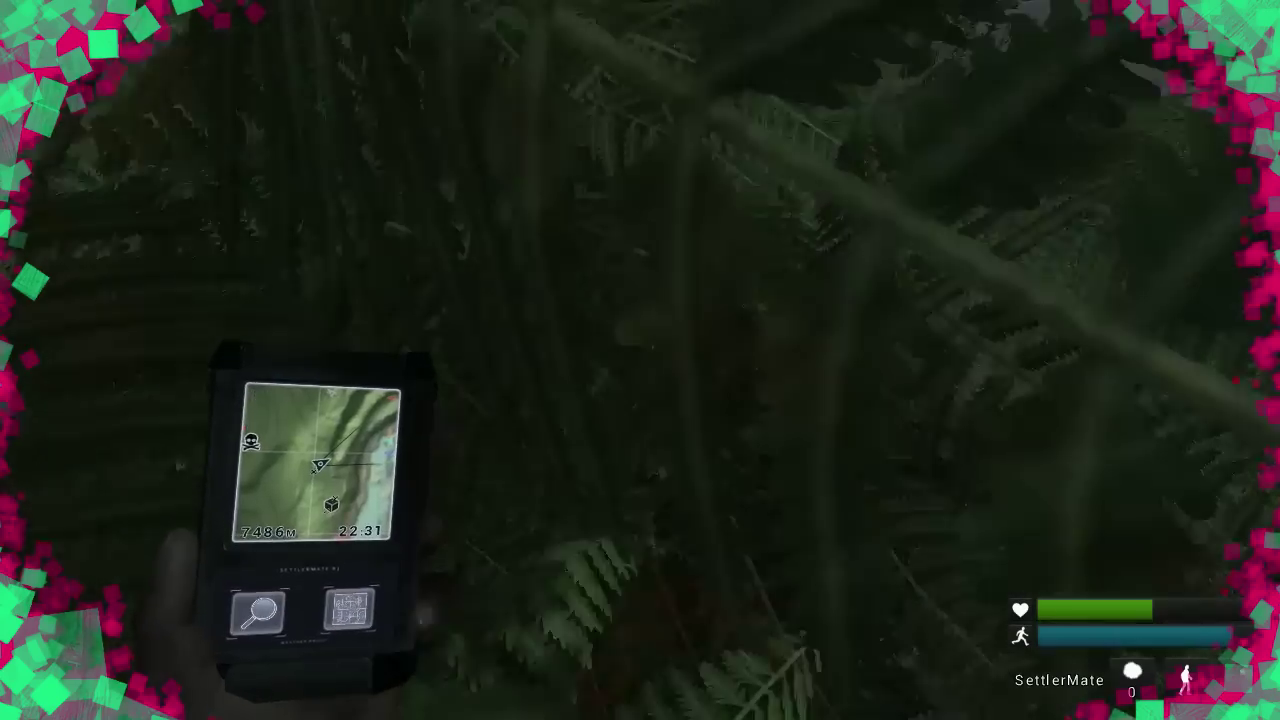
pyautogui.press('w')
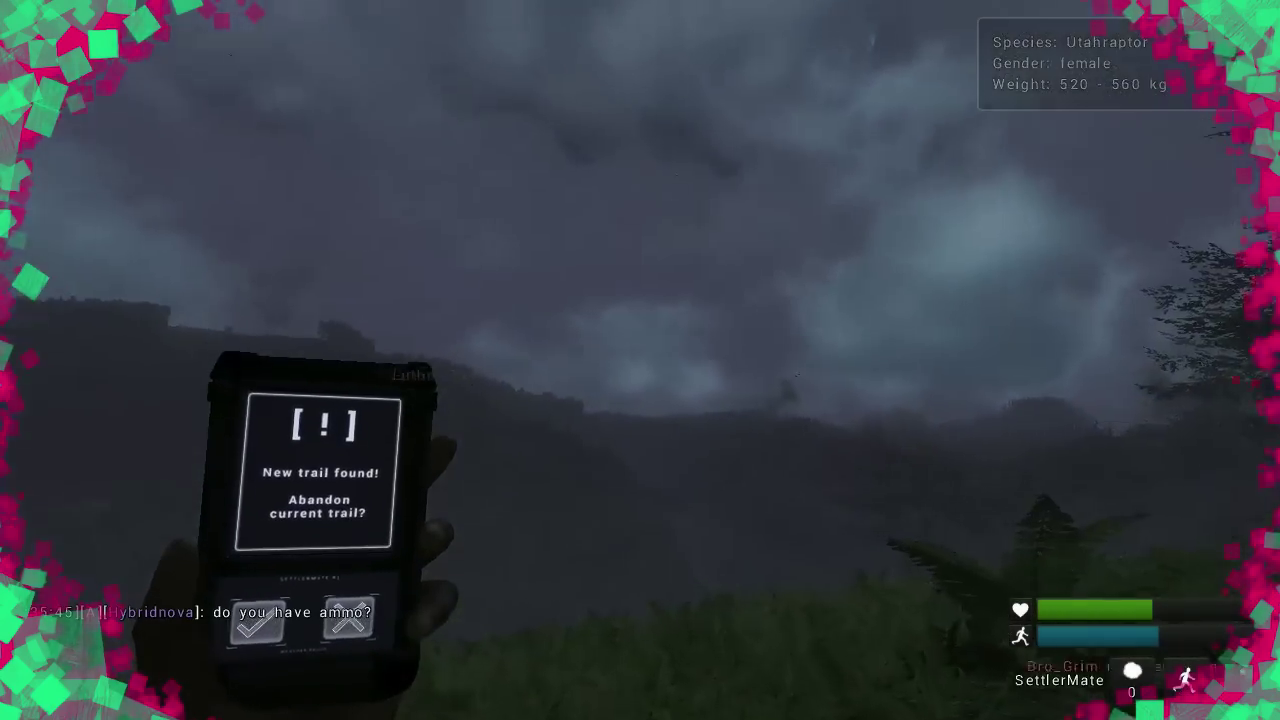
# Decline the new Utahraptor trail prompt, then check the inventory and close it.
pyautogui.press('Escape')
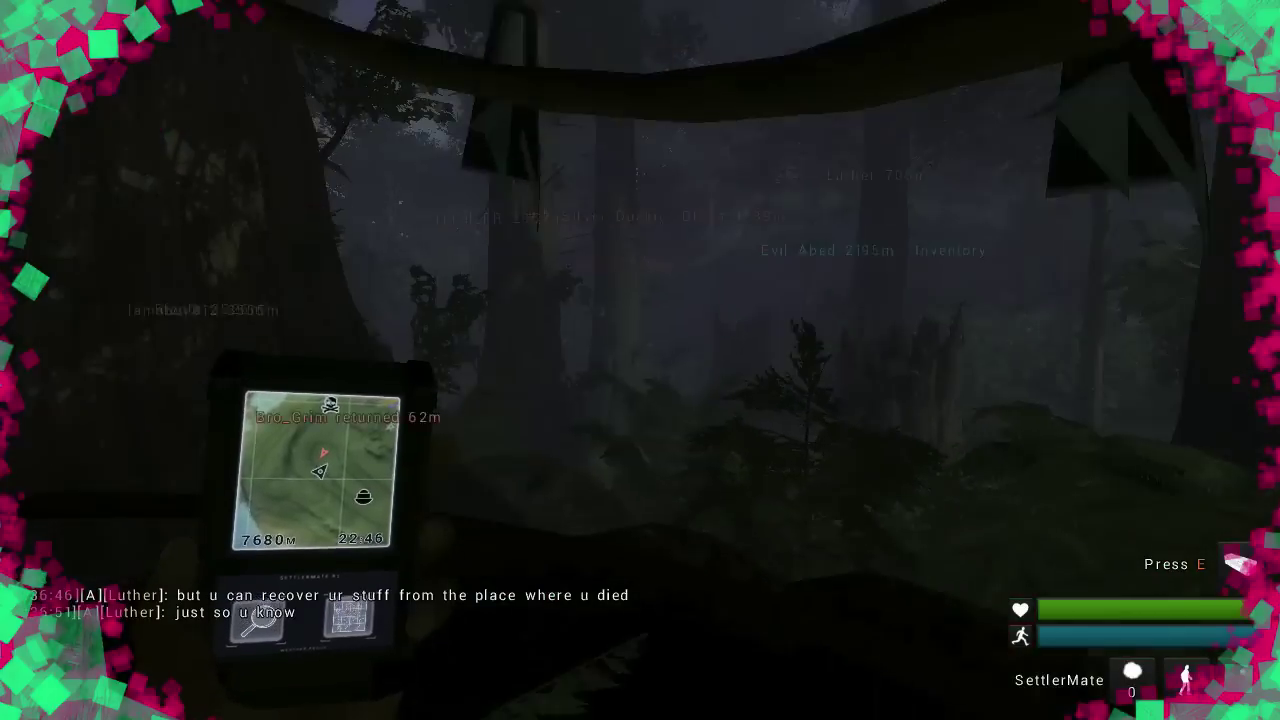
pyautogui.press('Tab')
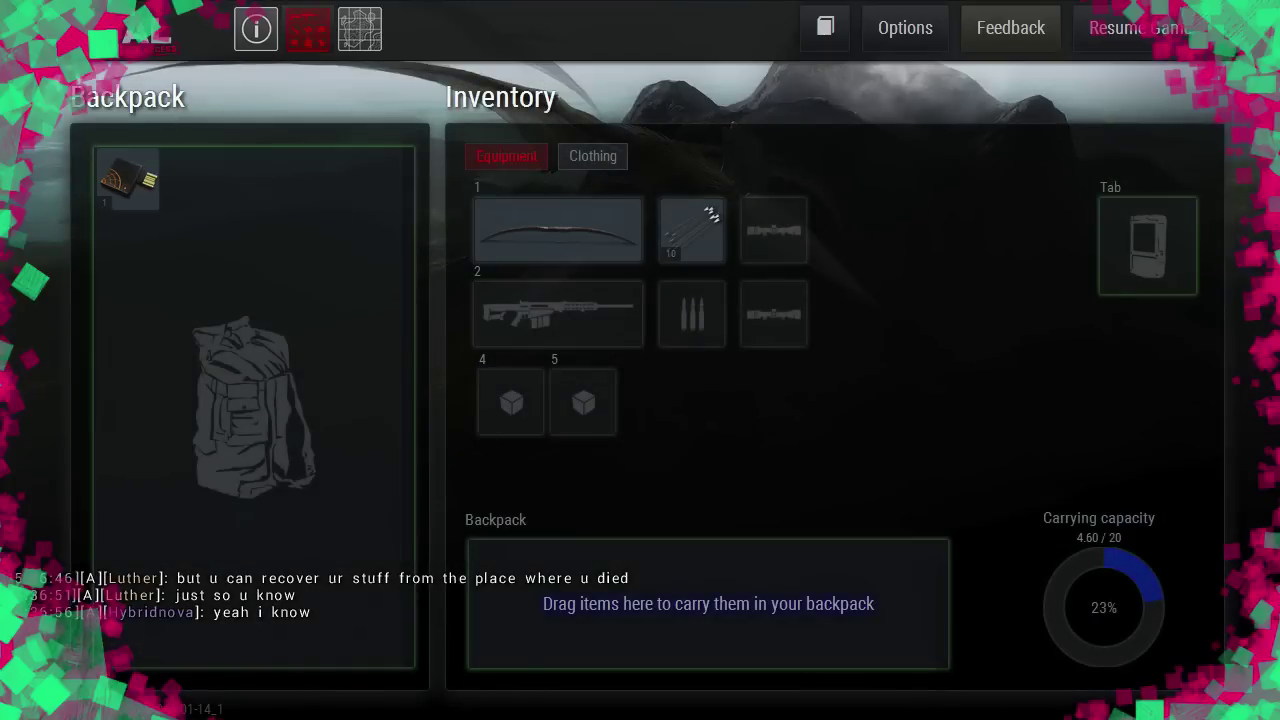
pyautogui.press('Tab')
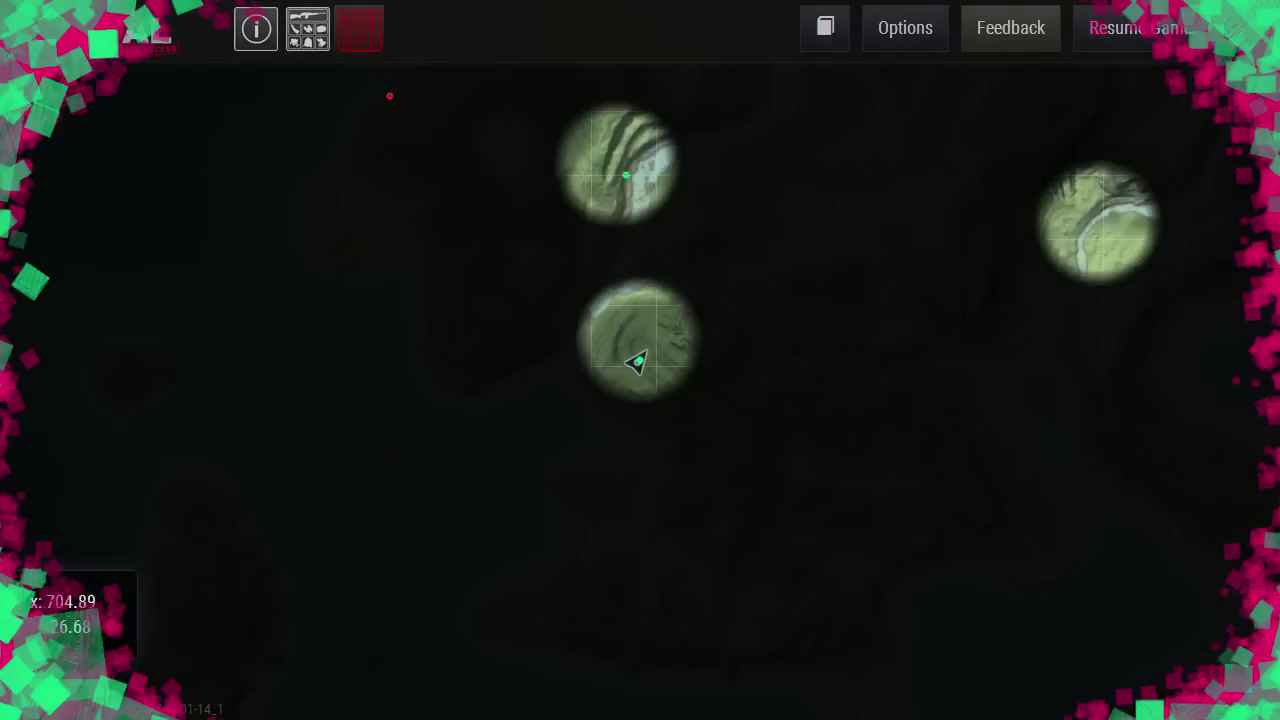
# Walk forward through the foggy forest with the SettlerMate GPS raised.
pyautogui.press('w')
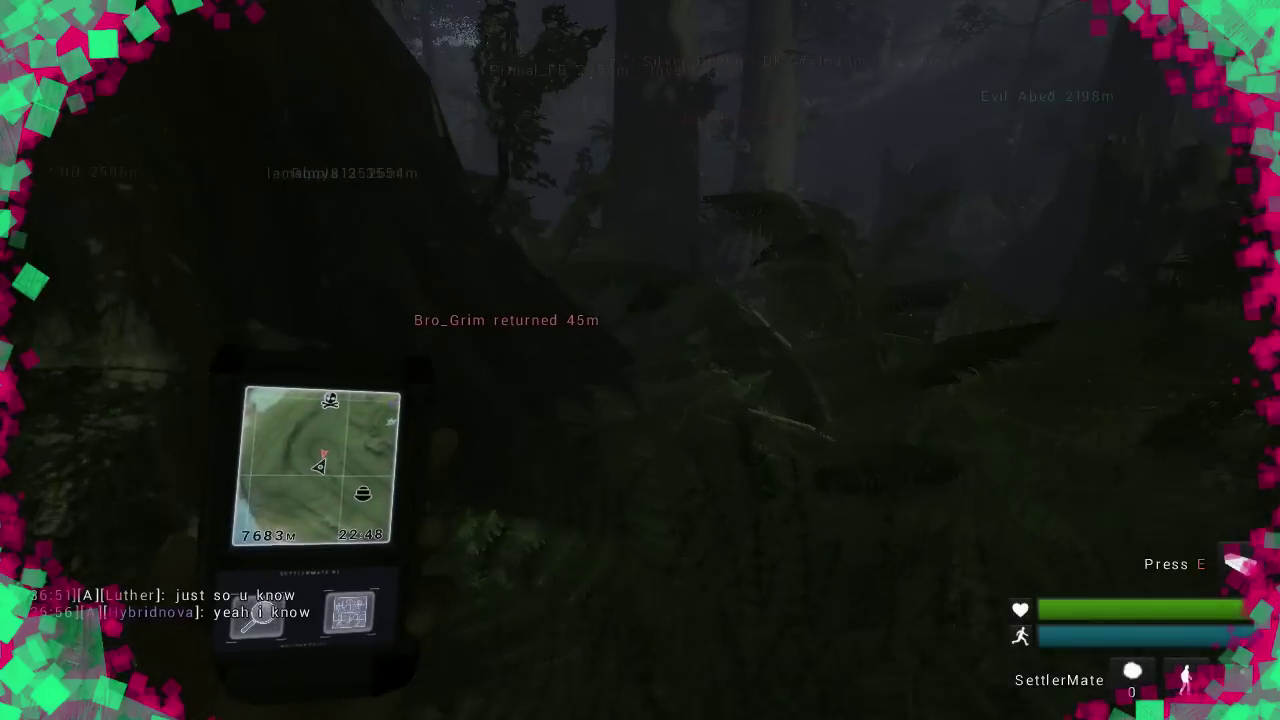
pyautogui.press('w')
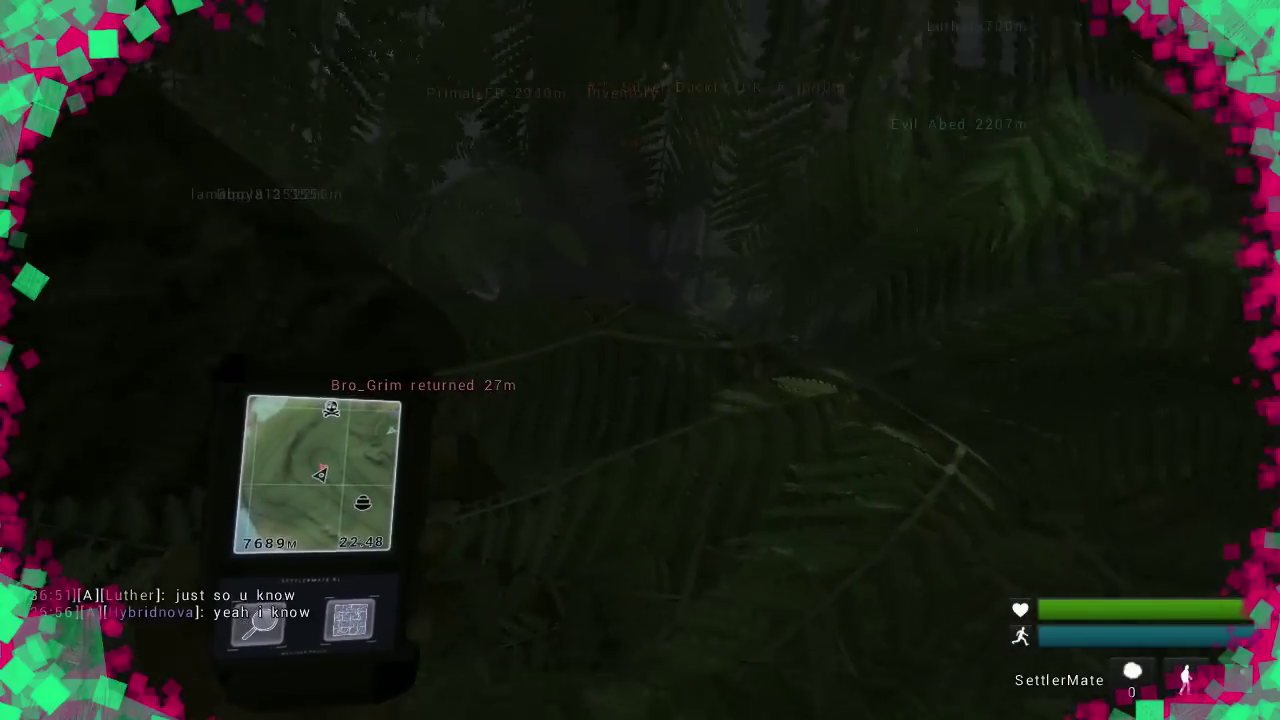
pyautogui.press('w')
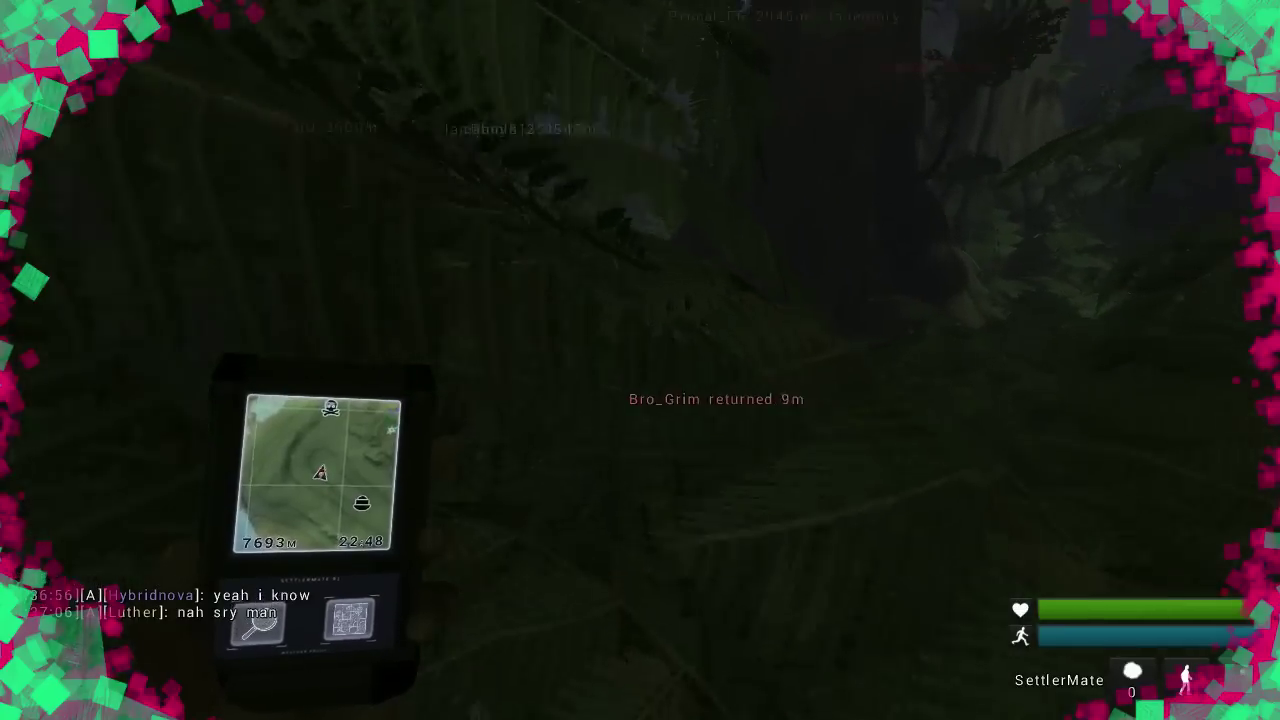
pyautogui.press('w')
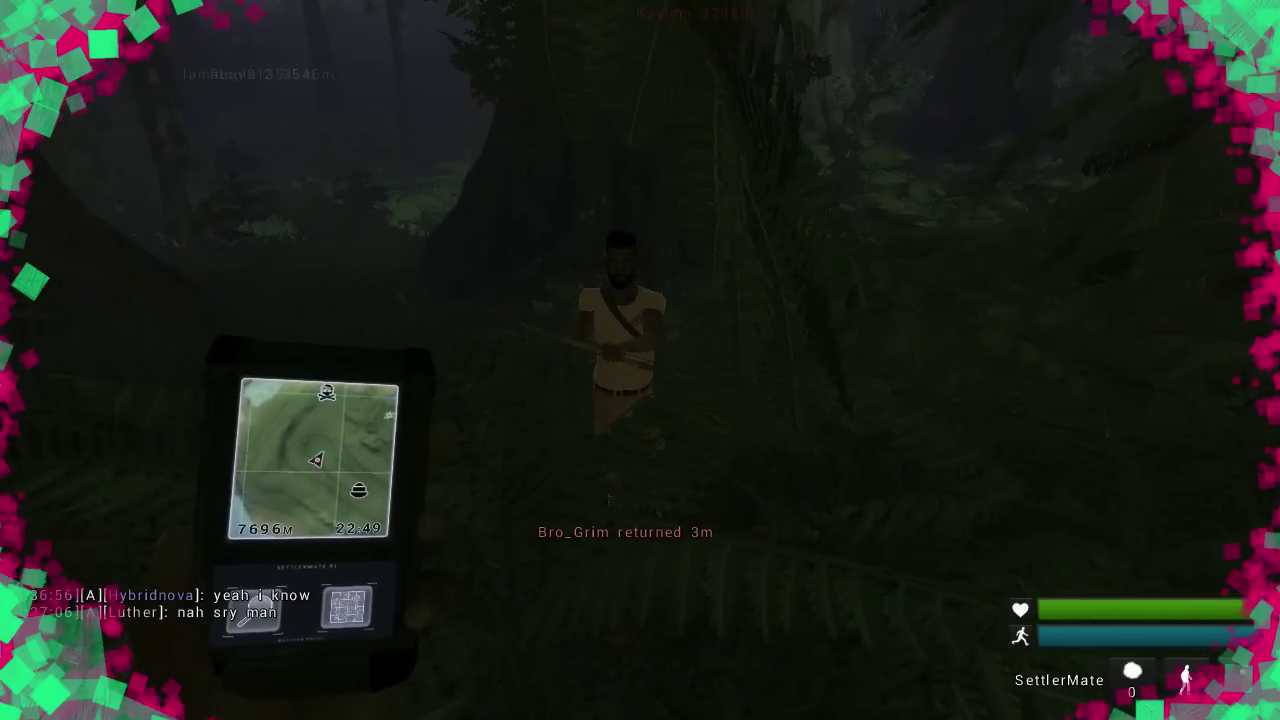
pyautogui.press('w')
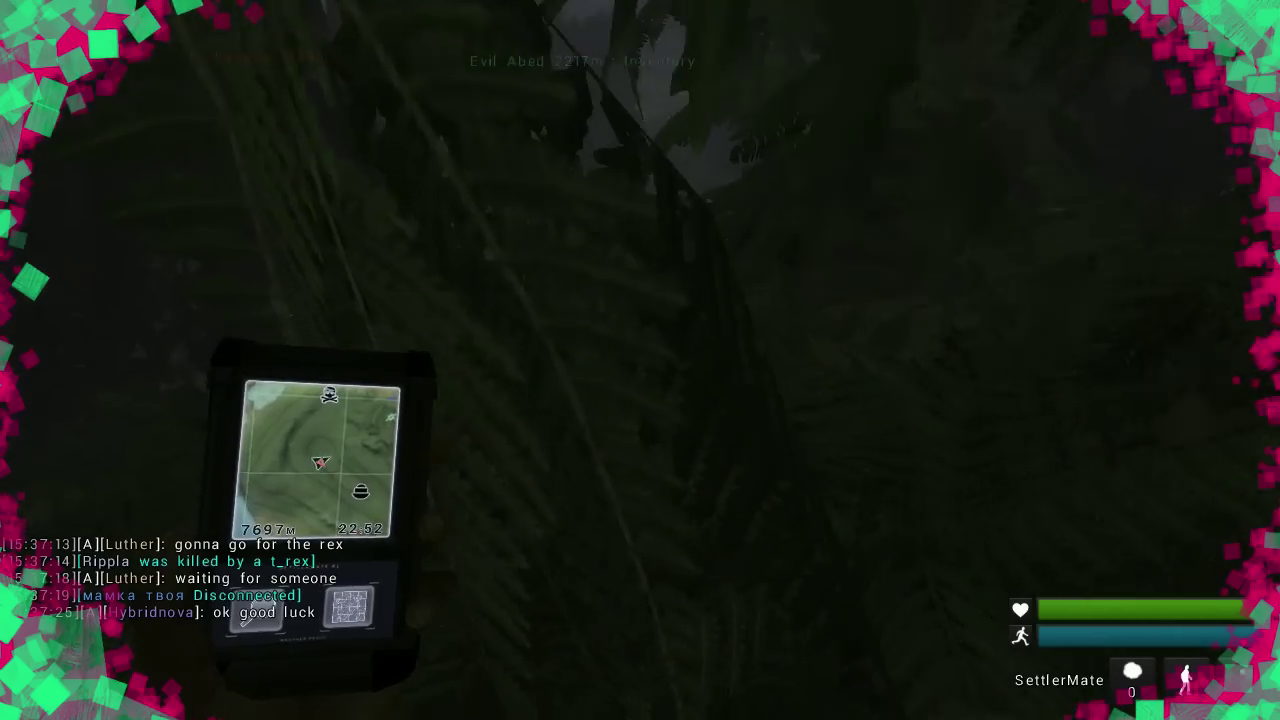
pyautogui.press('w')
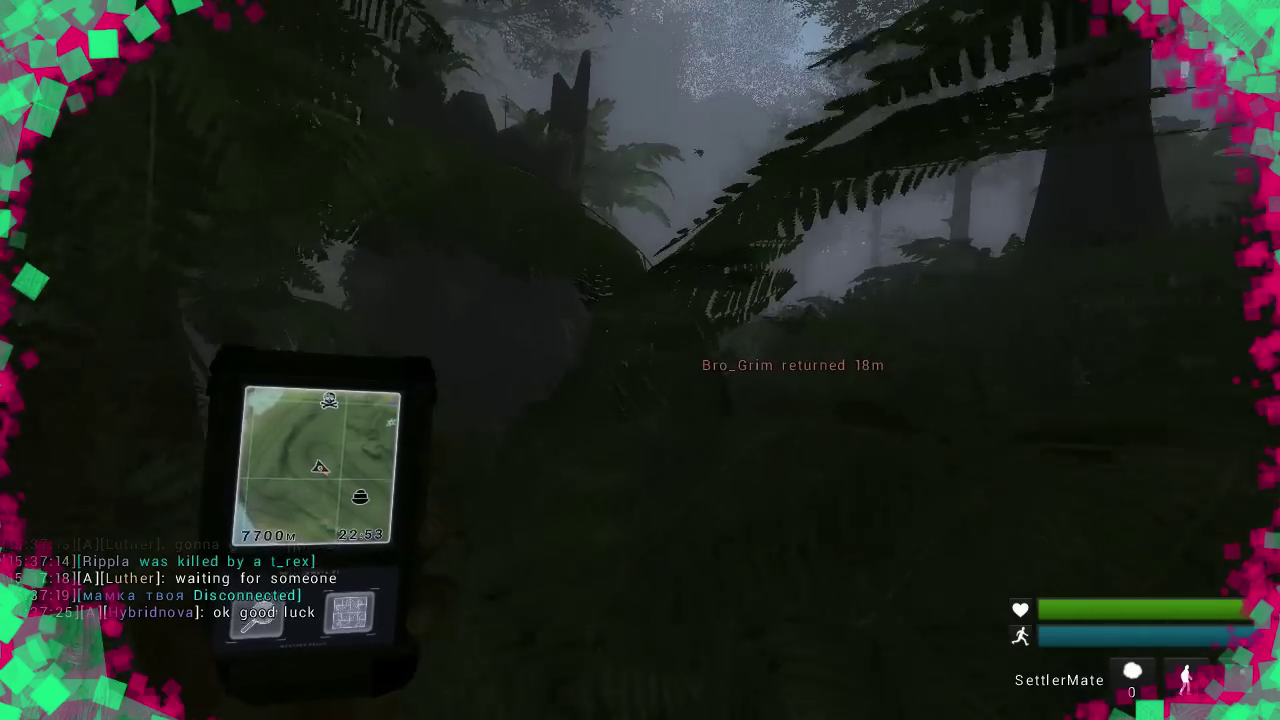
pyautogui.press('w')
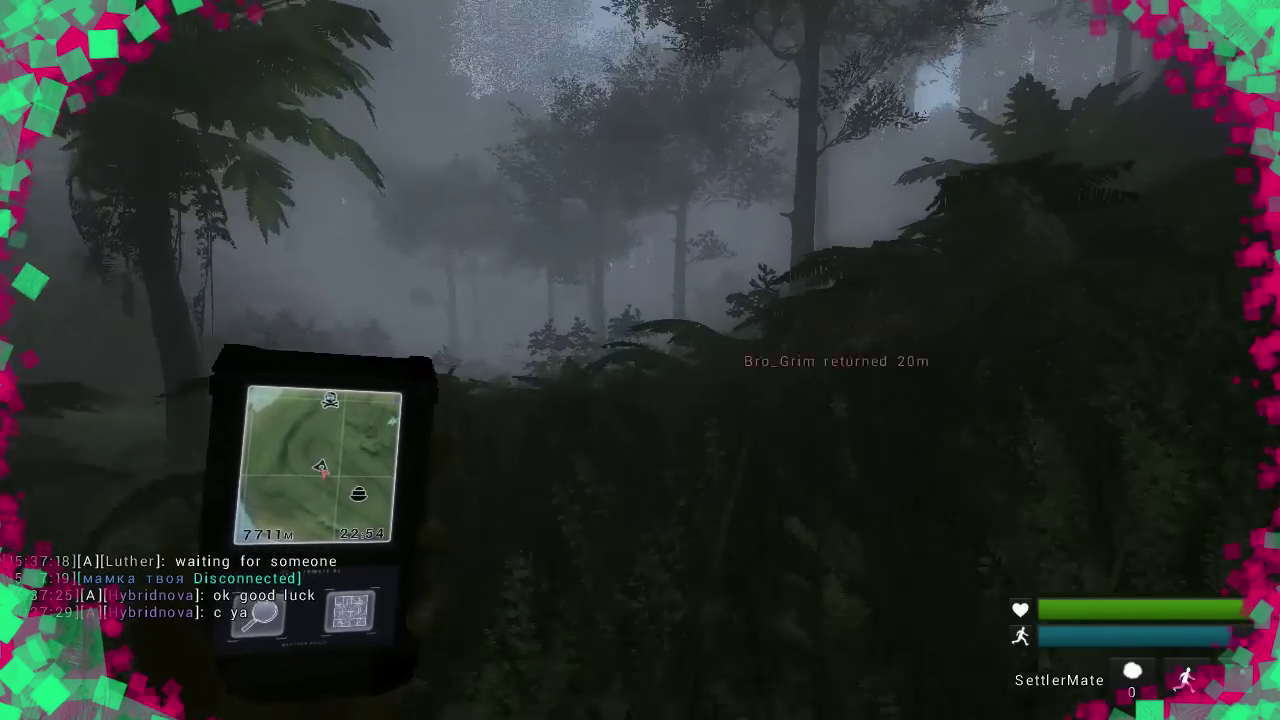
pyautogui.press('w')
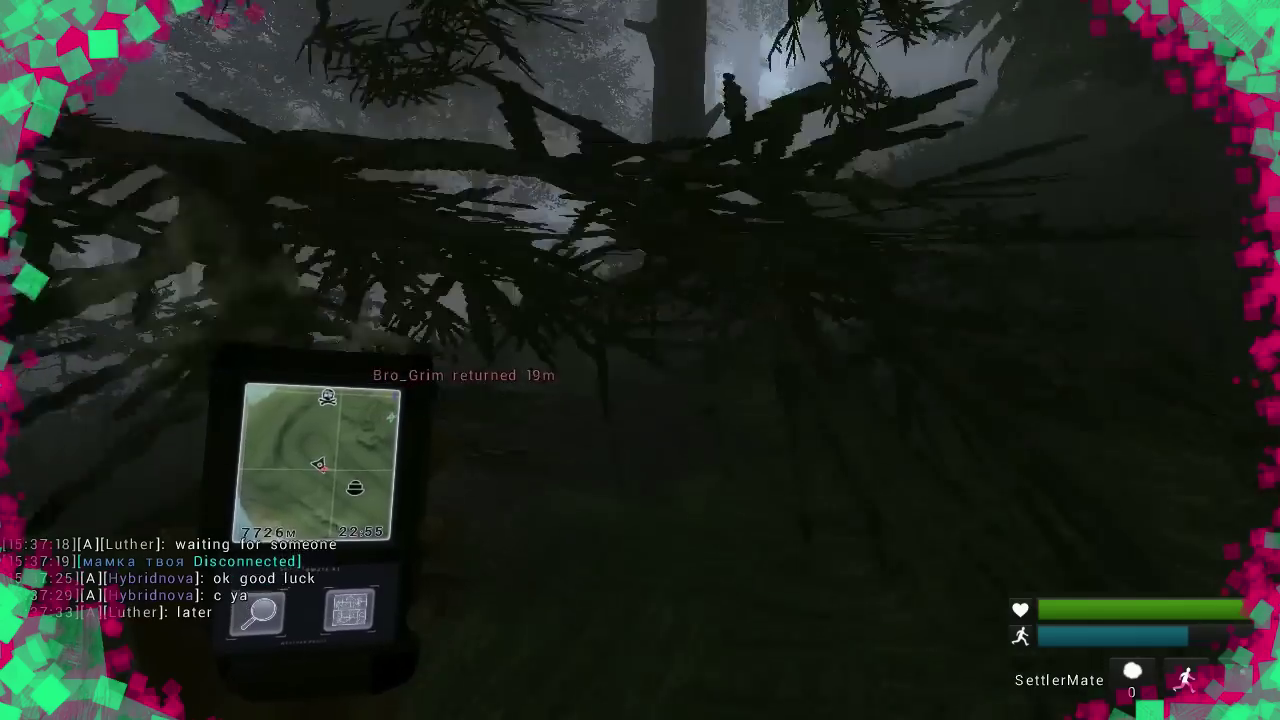
pyautogui.press('w')
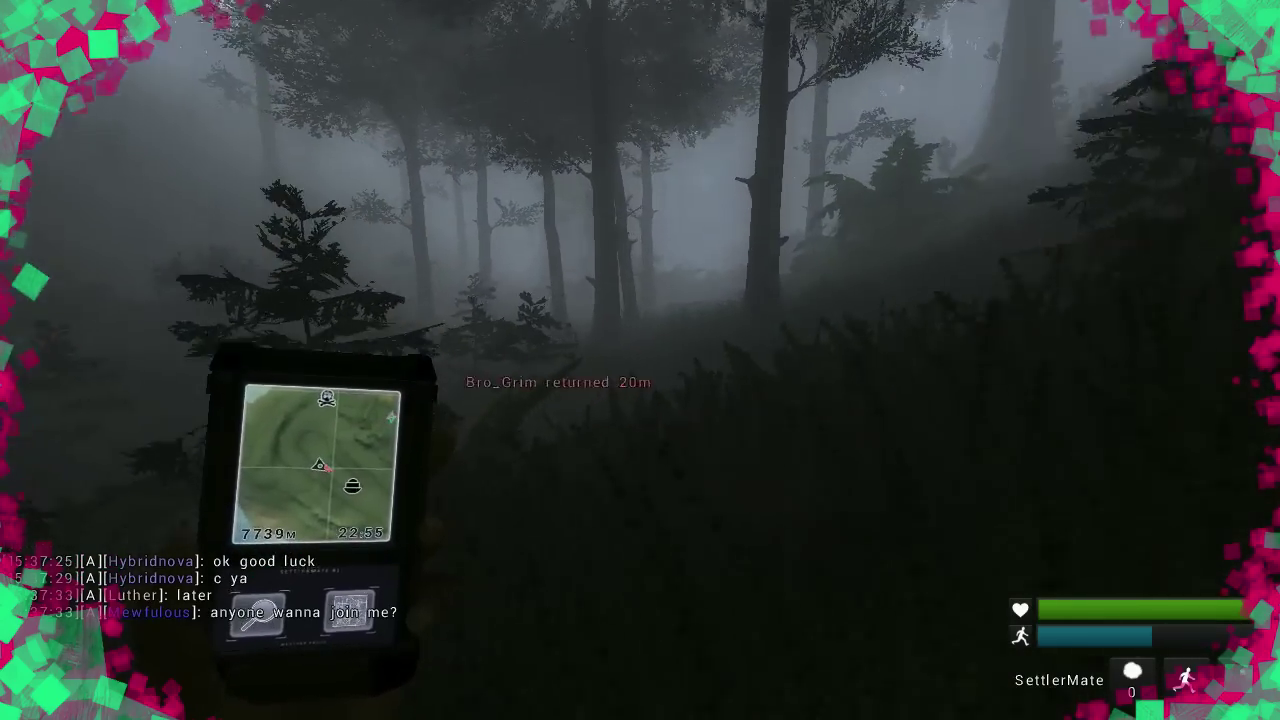
pyautogui.press('w')
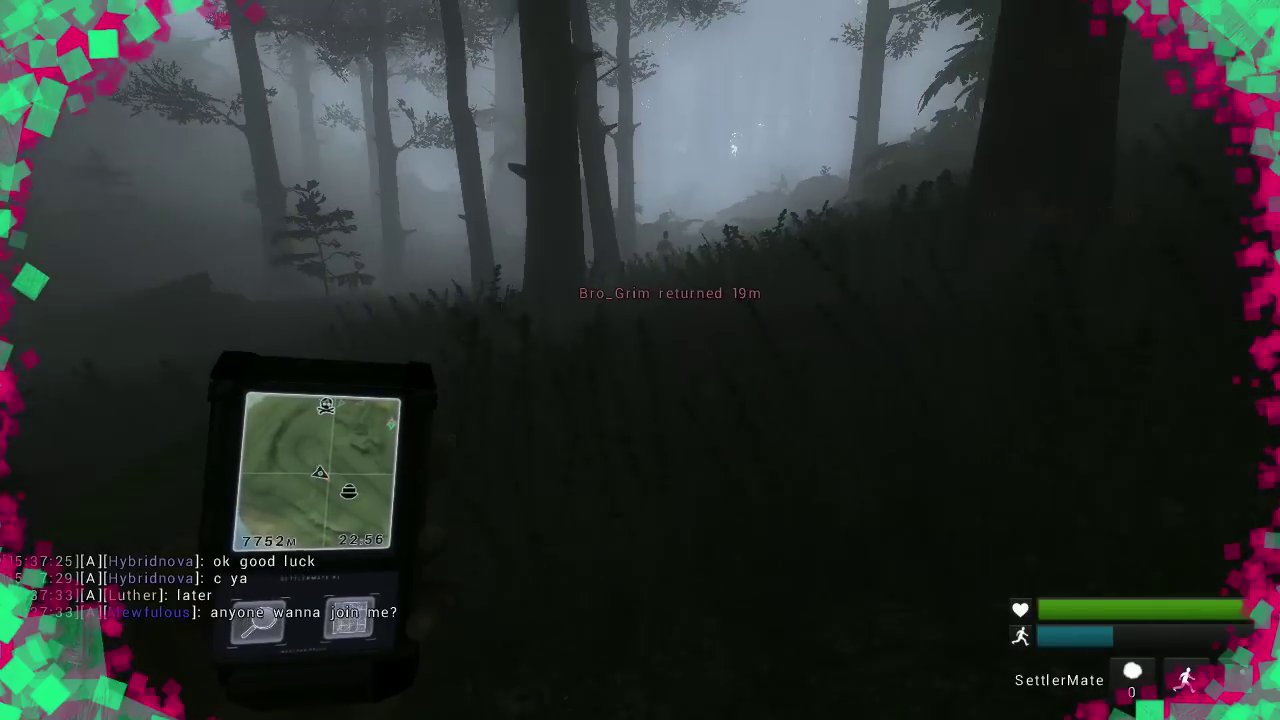
# Keep close behind teammate Bro_Grim while pushing on through the ferns.
pyautogui.press('w')
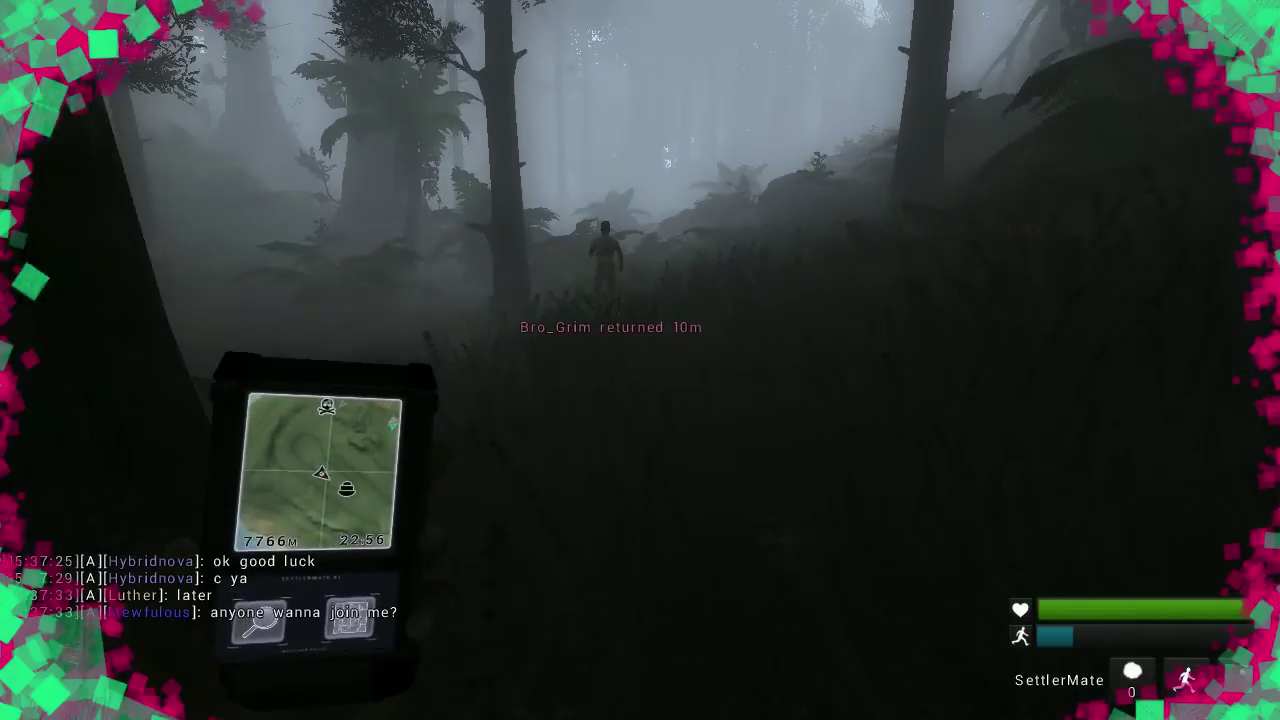
pyautogui.press('w')
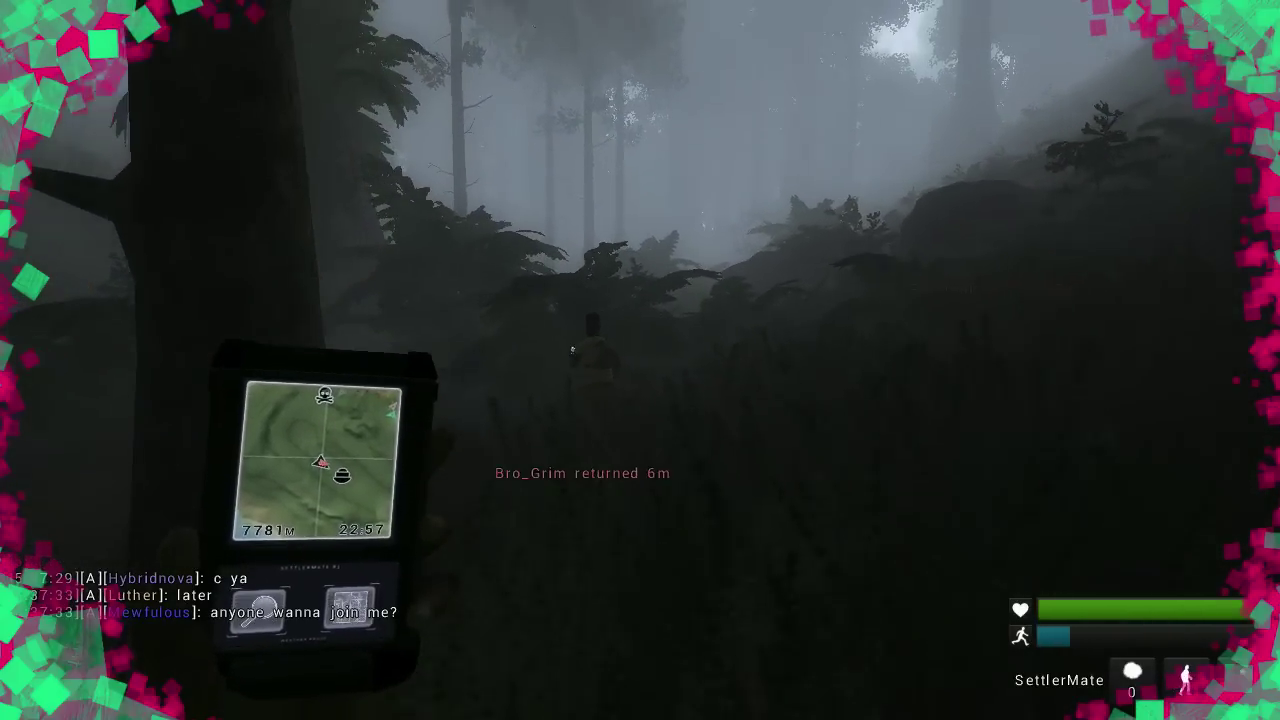
pyautogui.press('w')
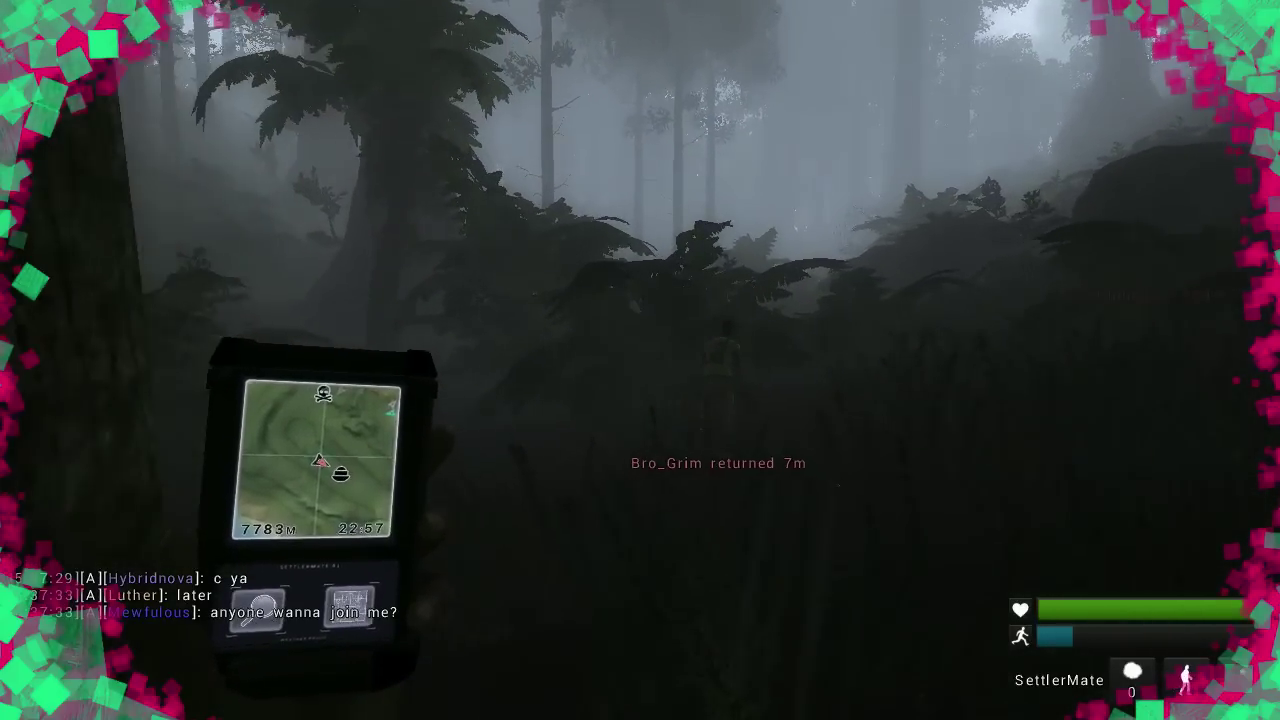
pyautogui.press('w')
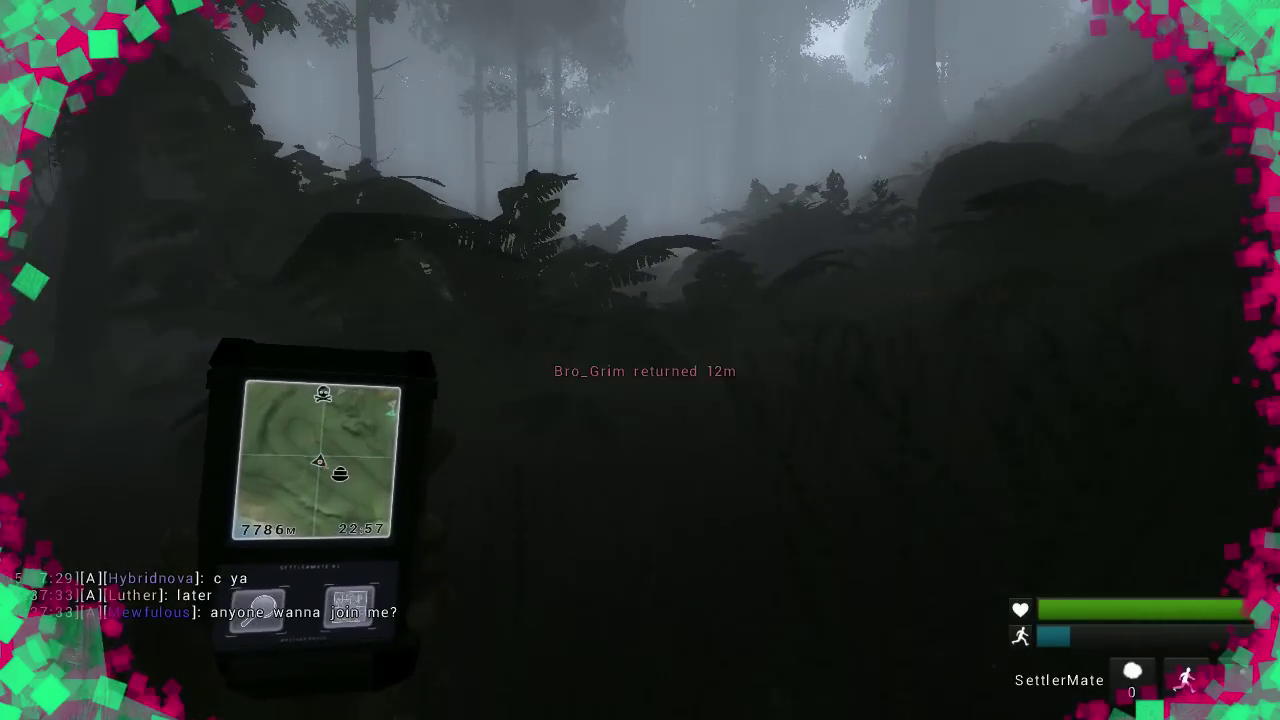
pyautogui.press('w')
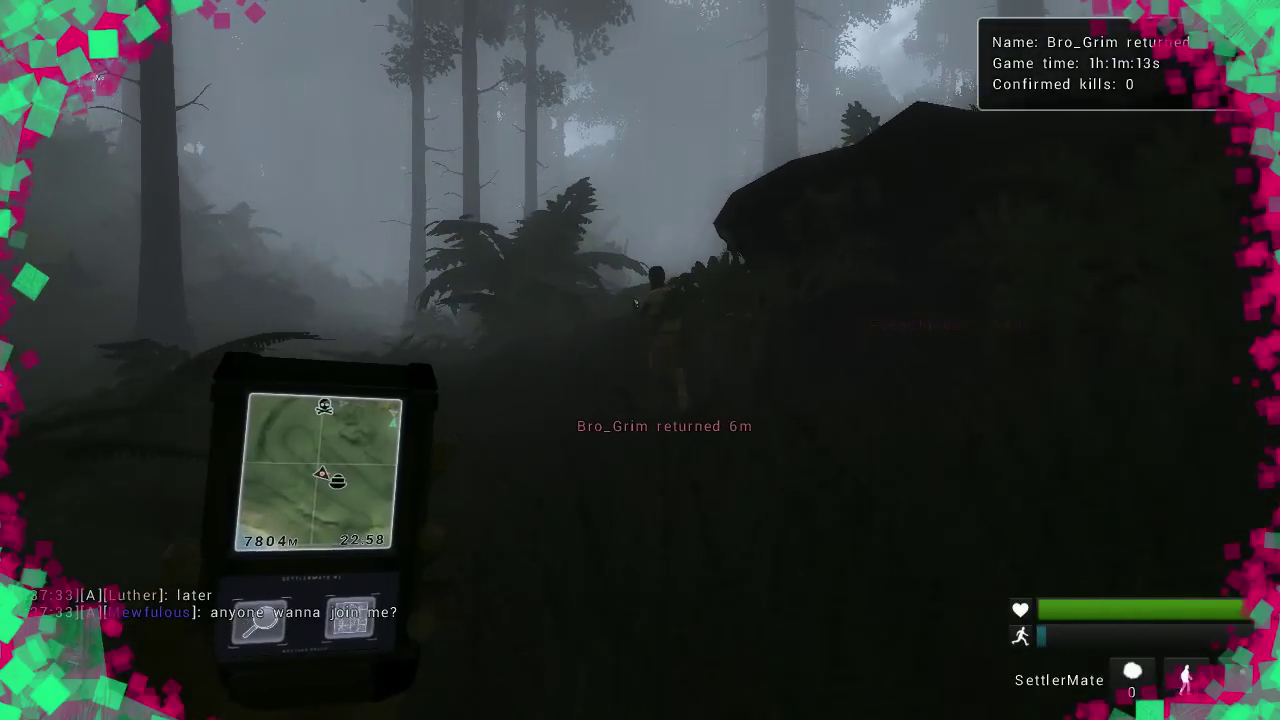
pyautogui.press('w')
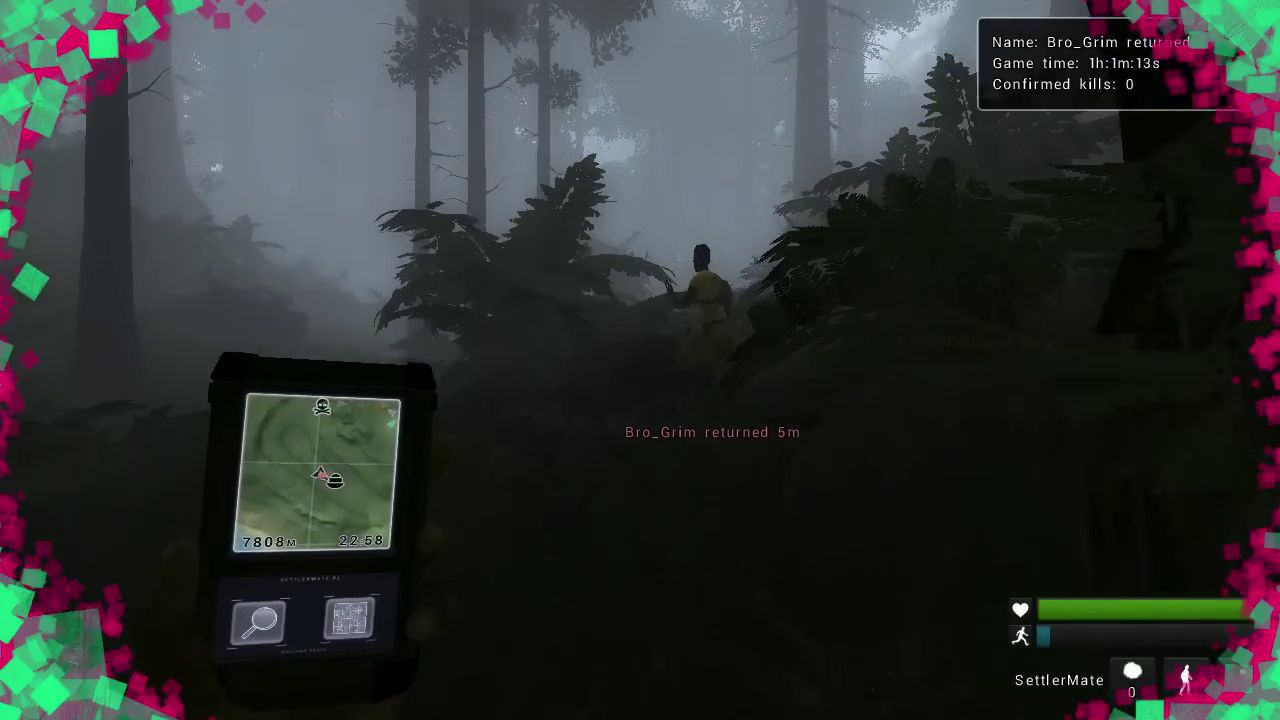
pyautogui.press('w')
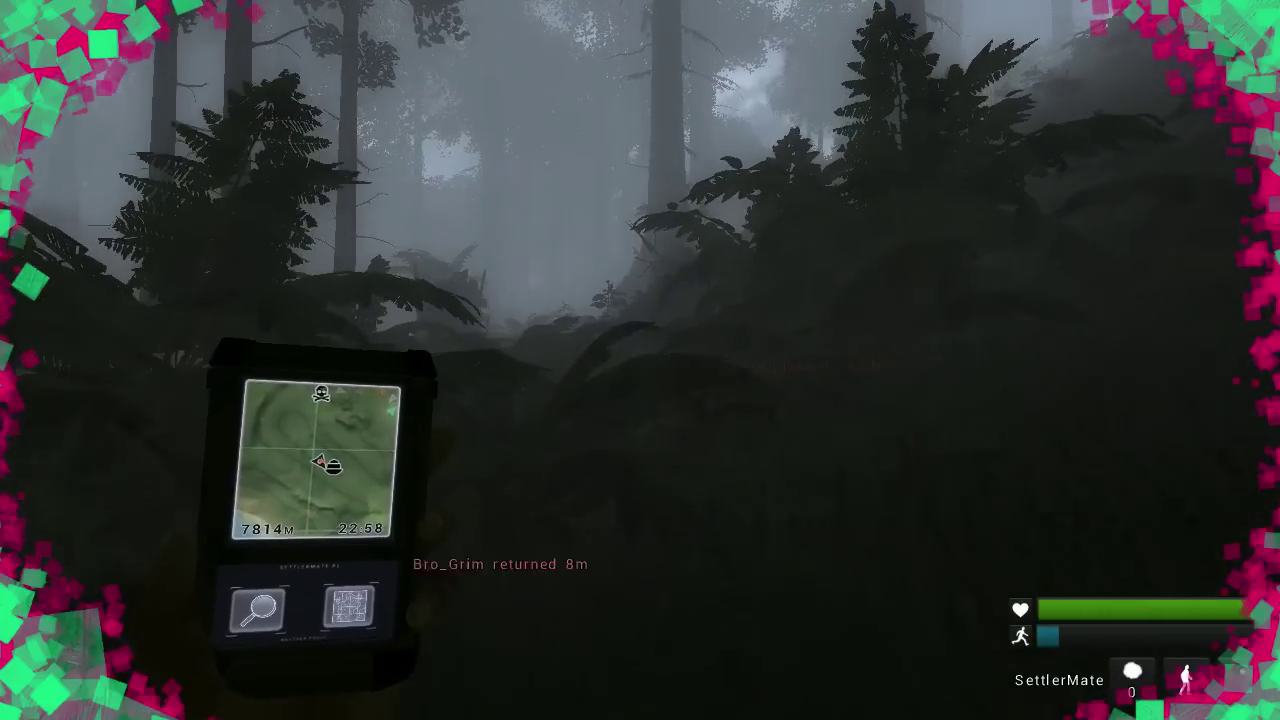
pyautogui.press('w')
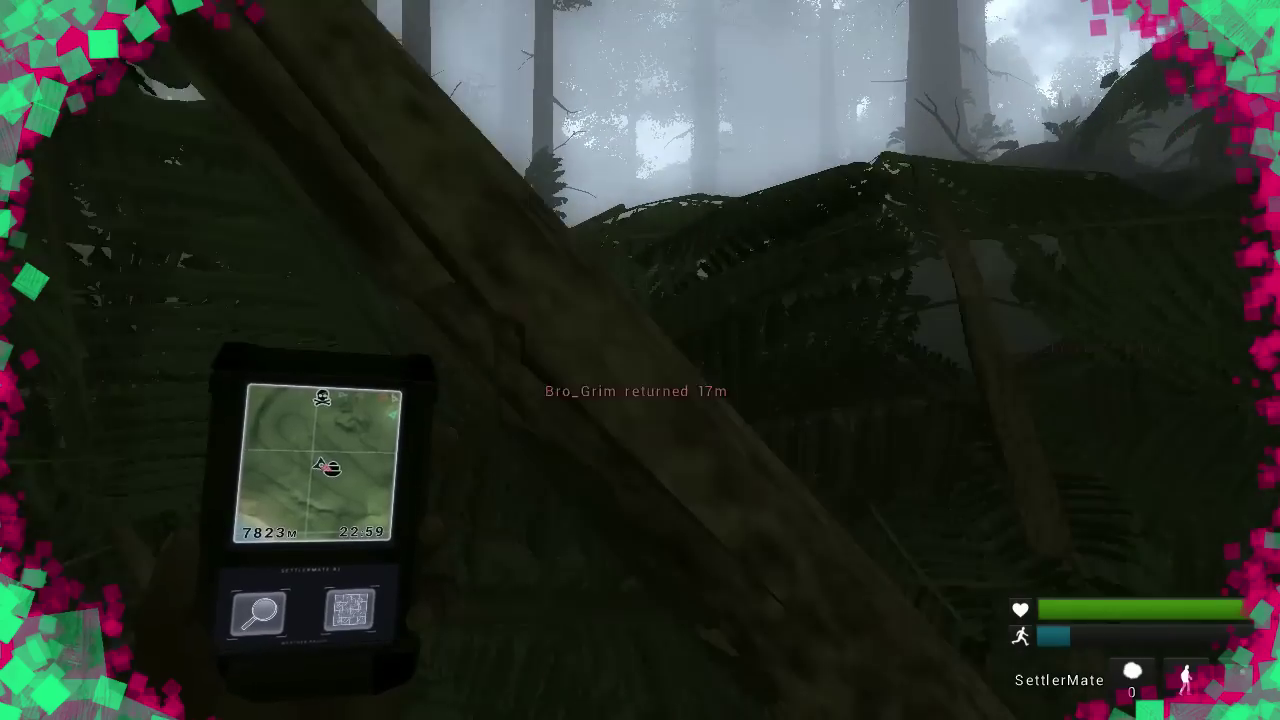
pyautogui.press('w')
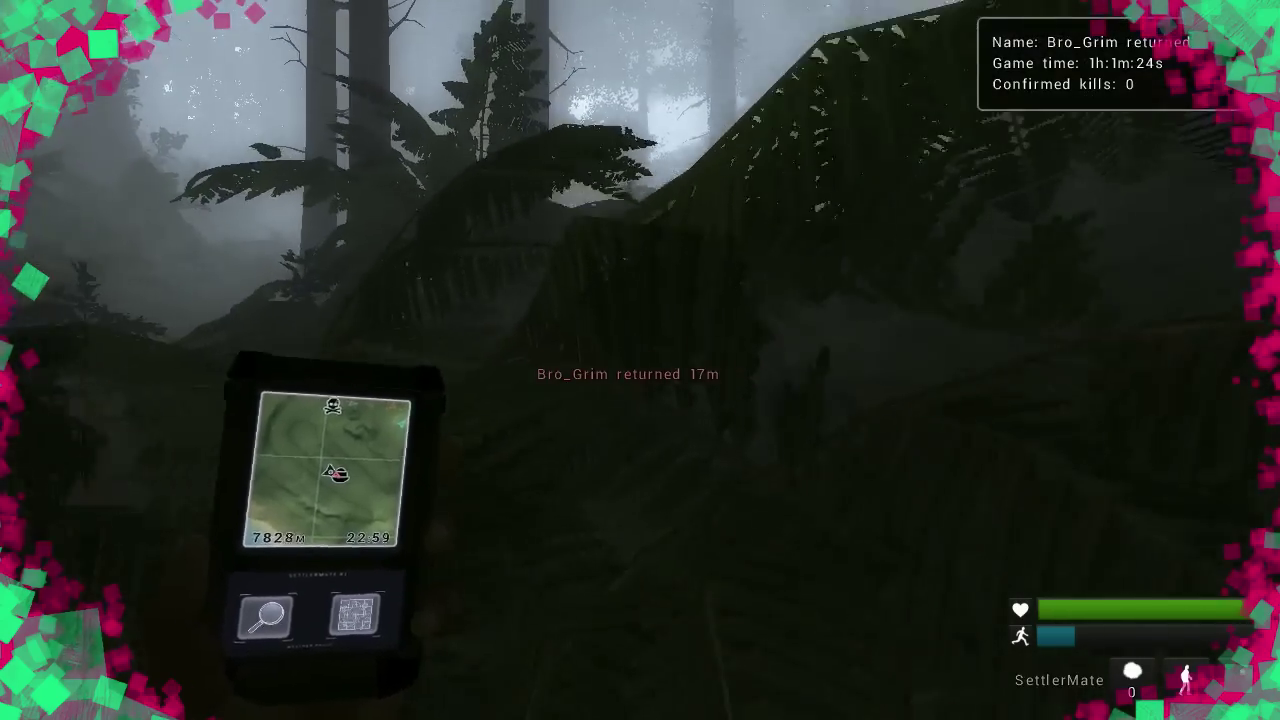
# Swap the GPS for the Improvised Bow and nock an arrow.
pyautogui.press('w')
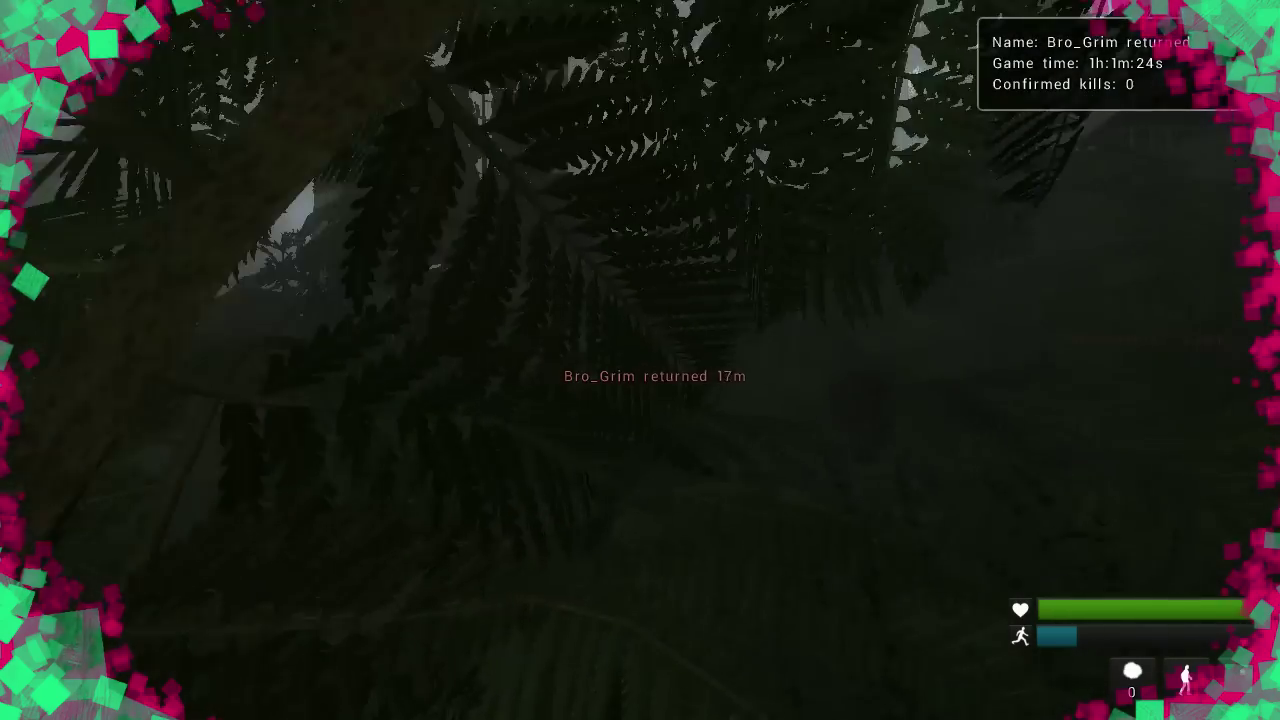
pyautogui.press('2')
pyautogui.press('w')
pyautogui.press('r')
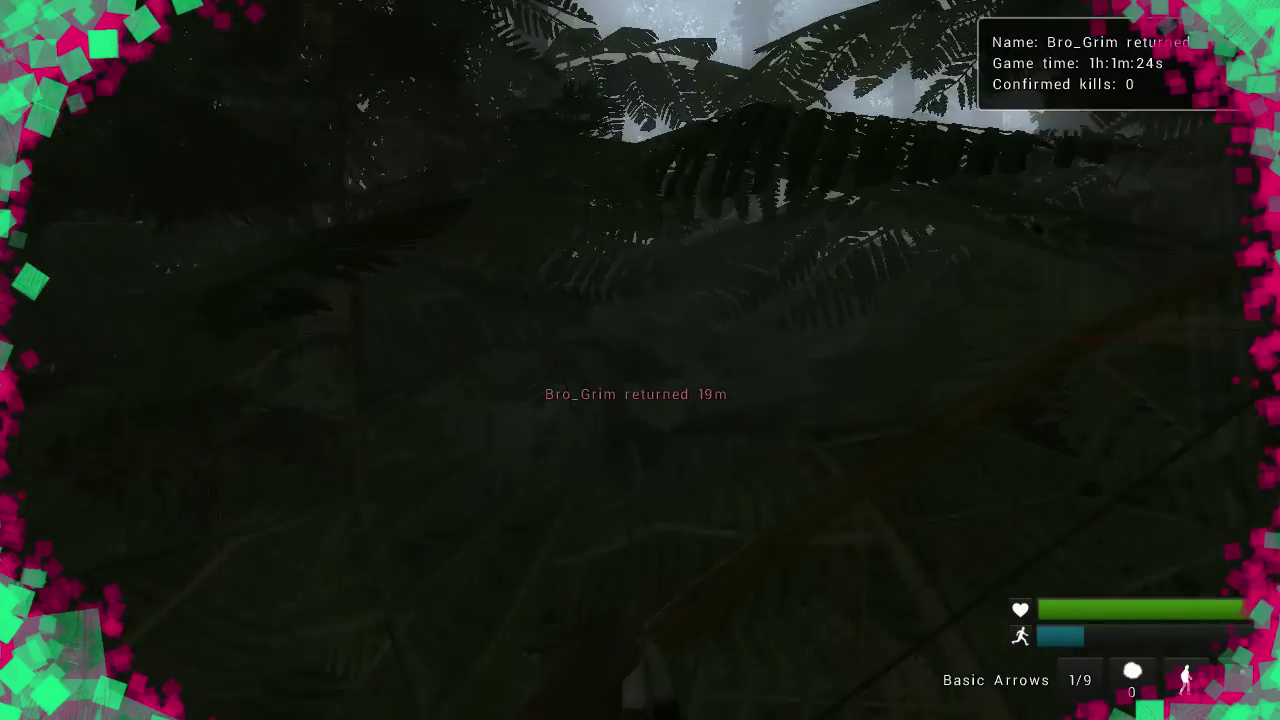
# Sprint through the undergrowth to catch up with teammate Bro_Grim.
pyautogui.press('w')
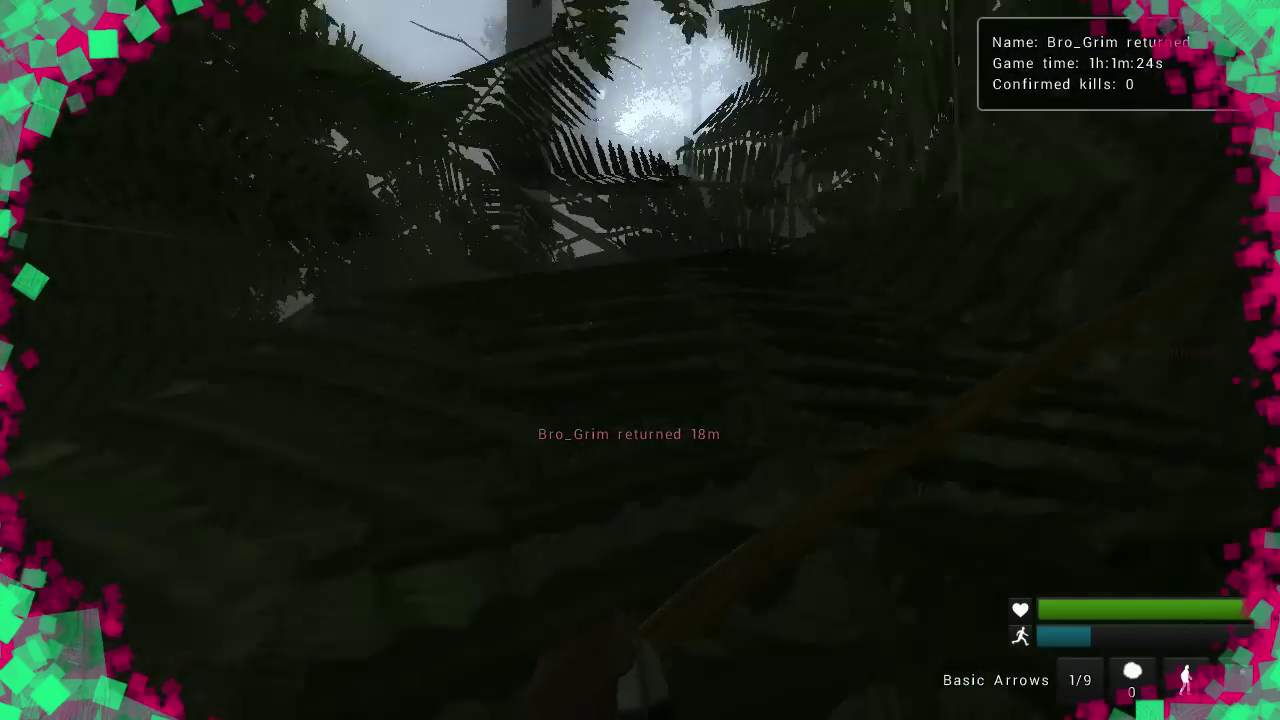
pyautogui.press('w')
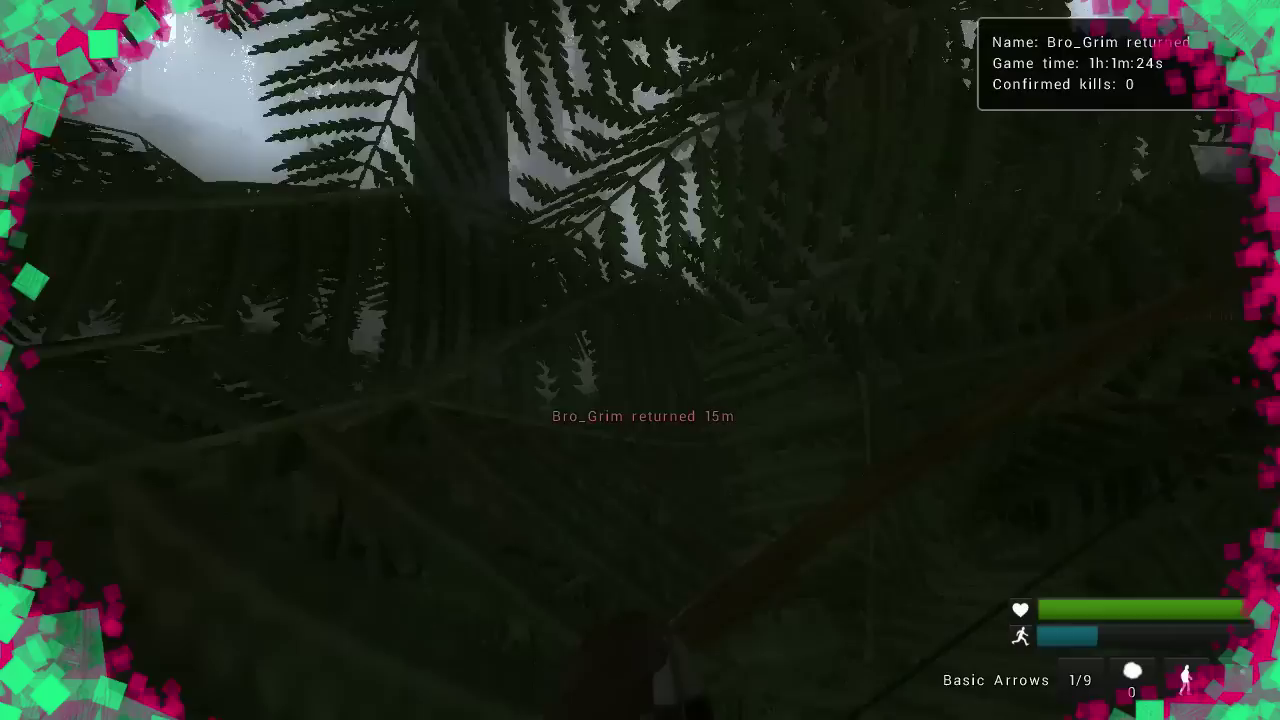
pyautogui.press('w')
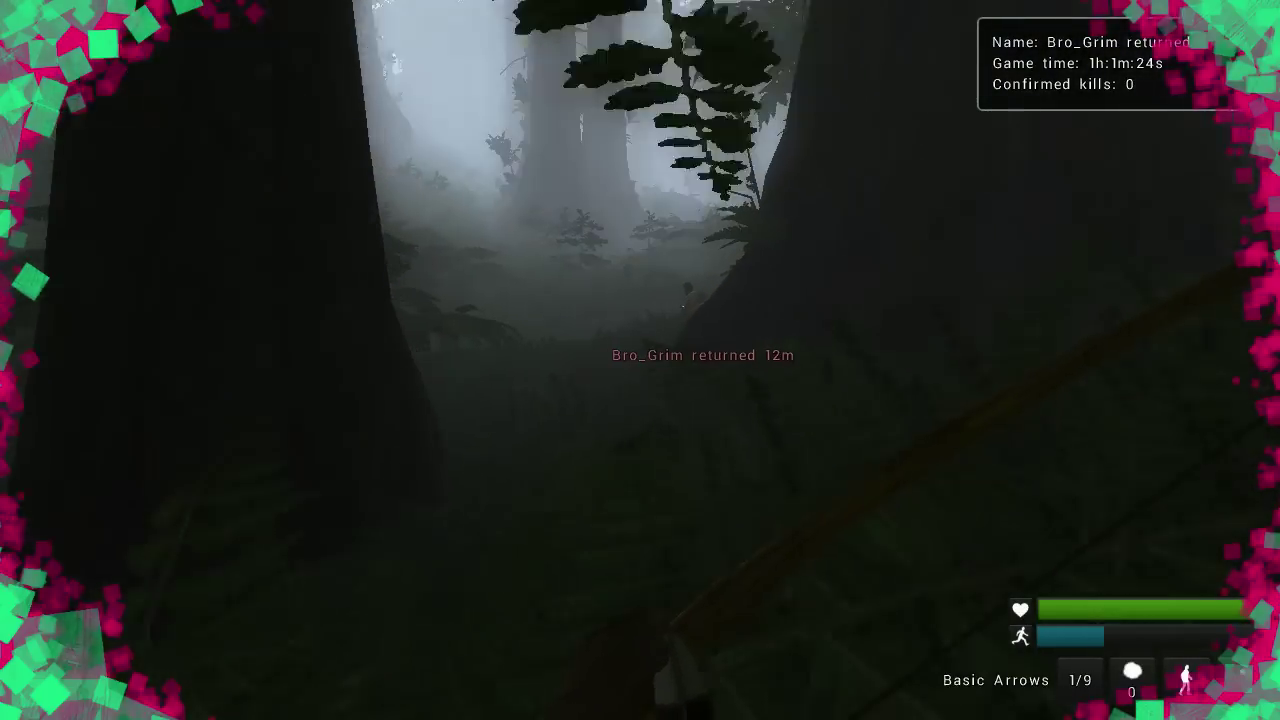
pyautogui.press('w')
pyautogui.press('w')
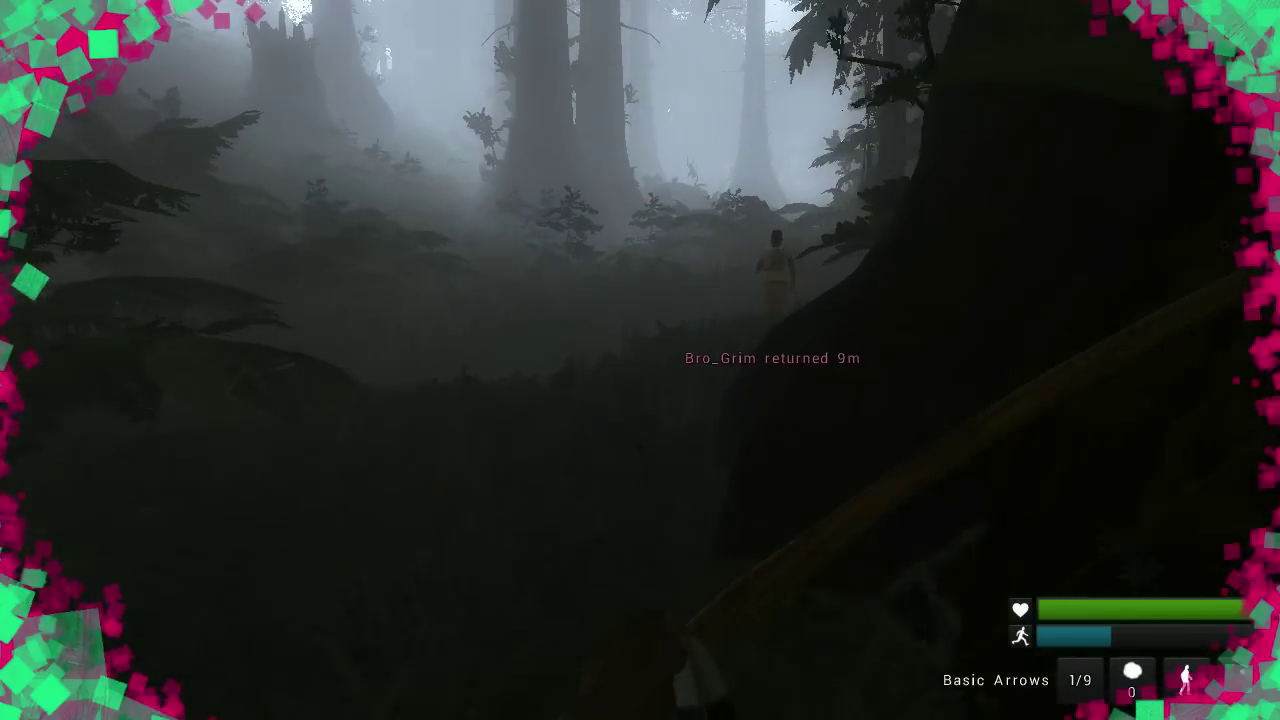
pyautogui.press('w')
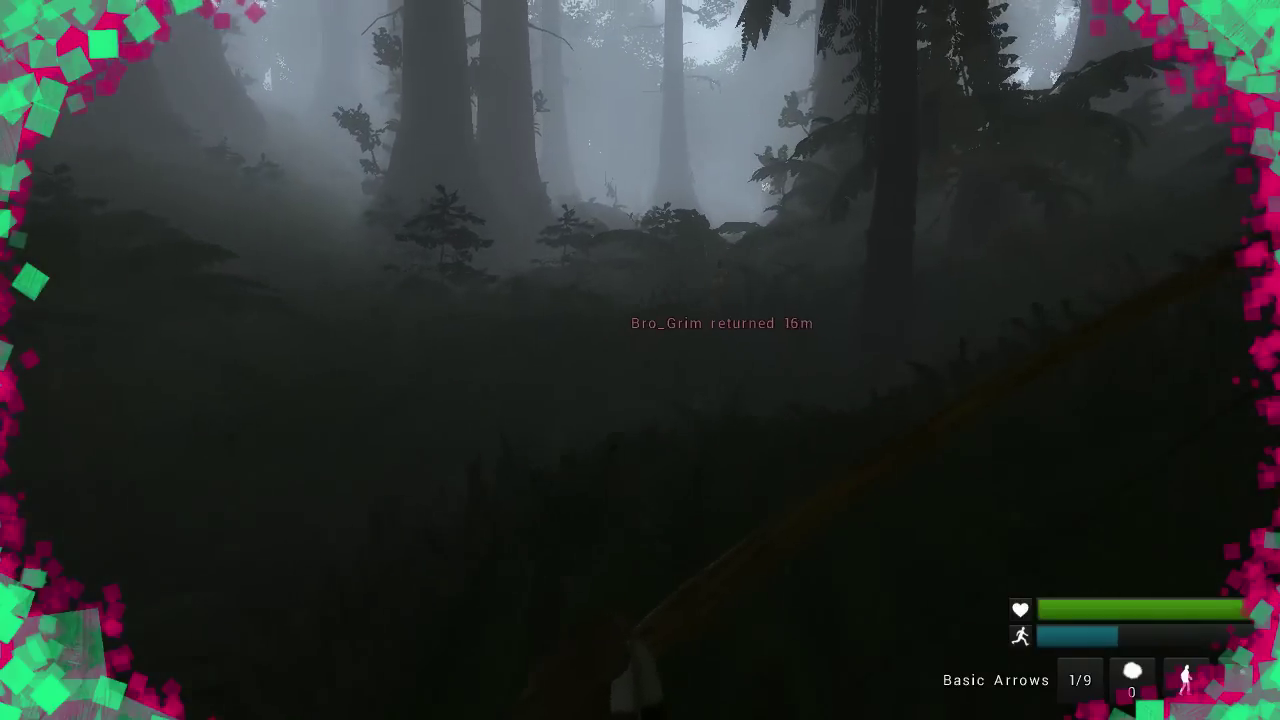
pyautogui.press('w')
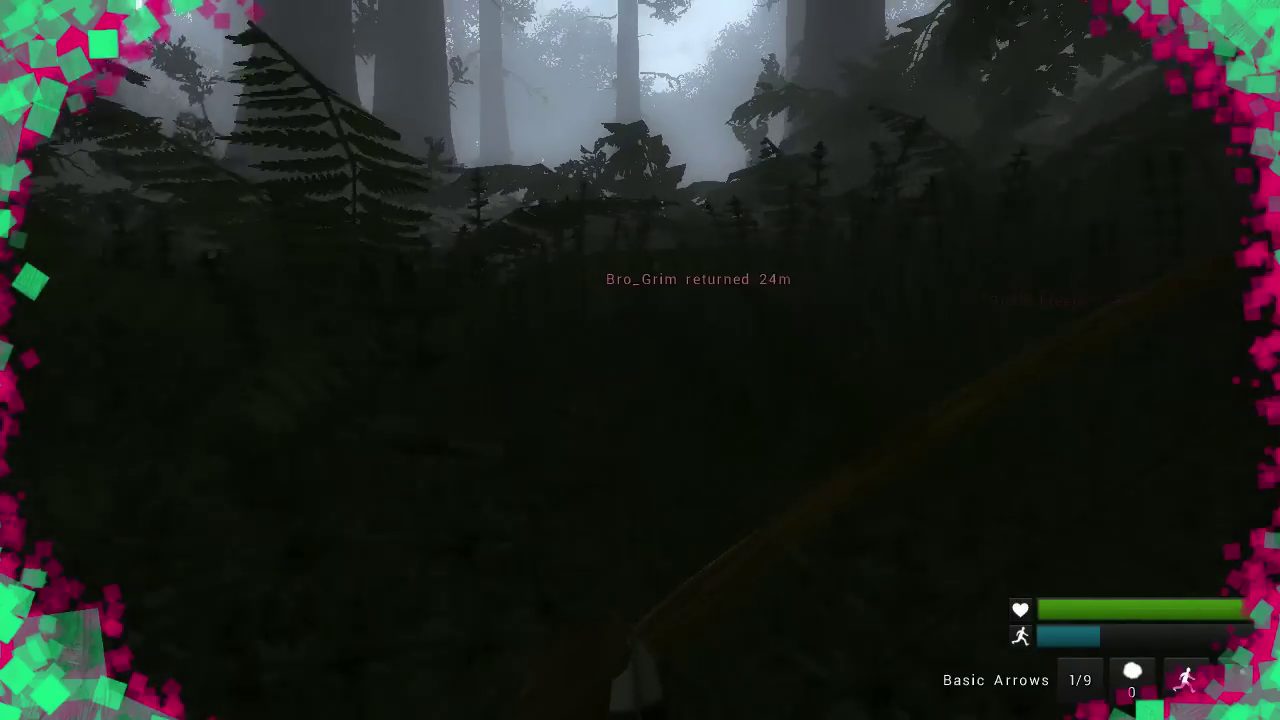
pyautogui.press('w')
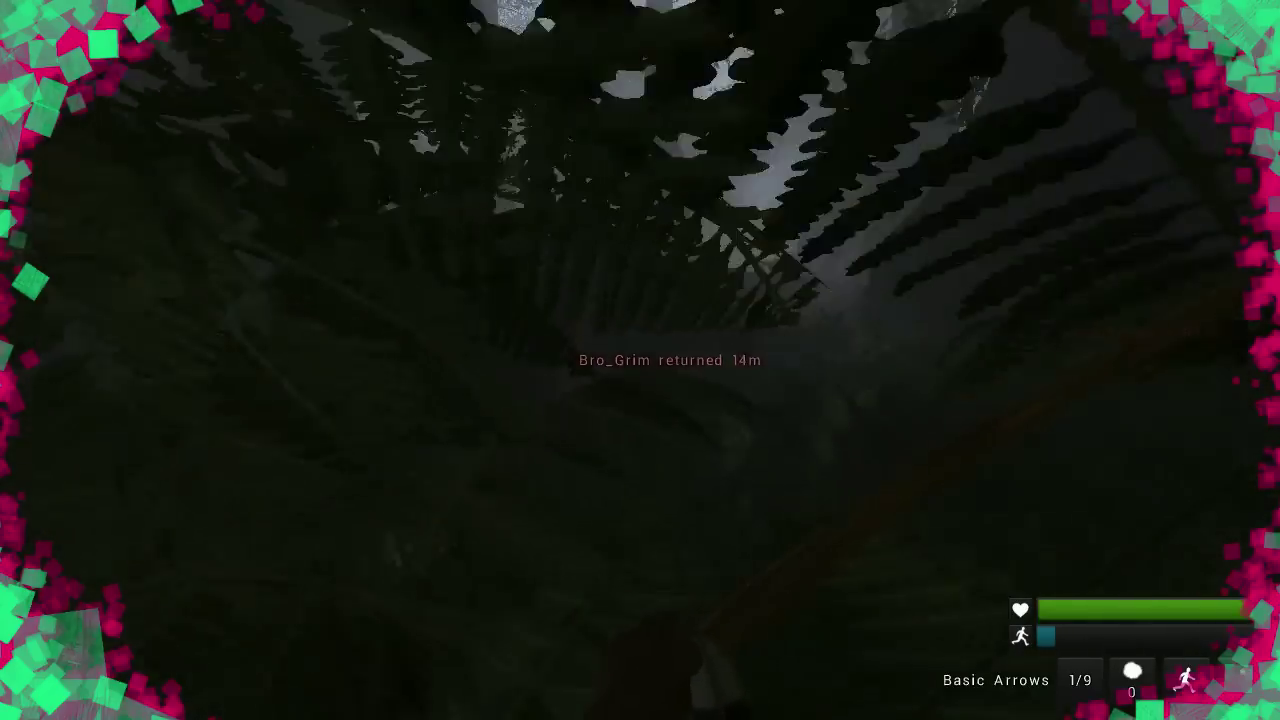
pyautogui.press('w')
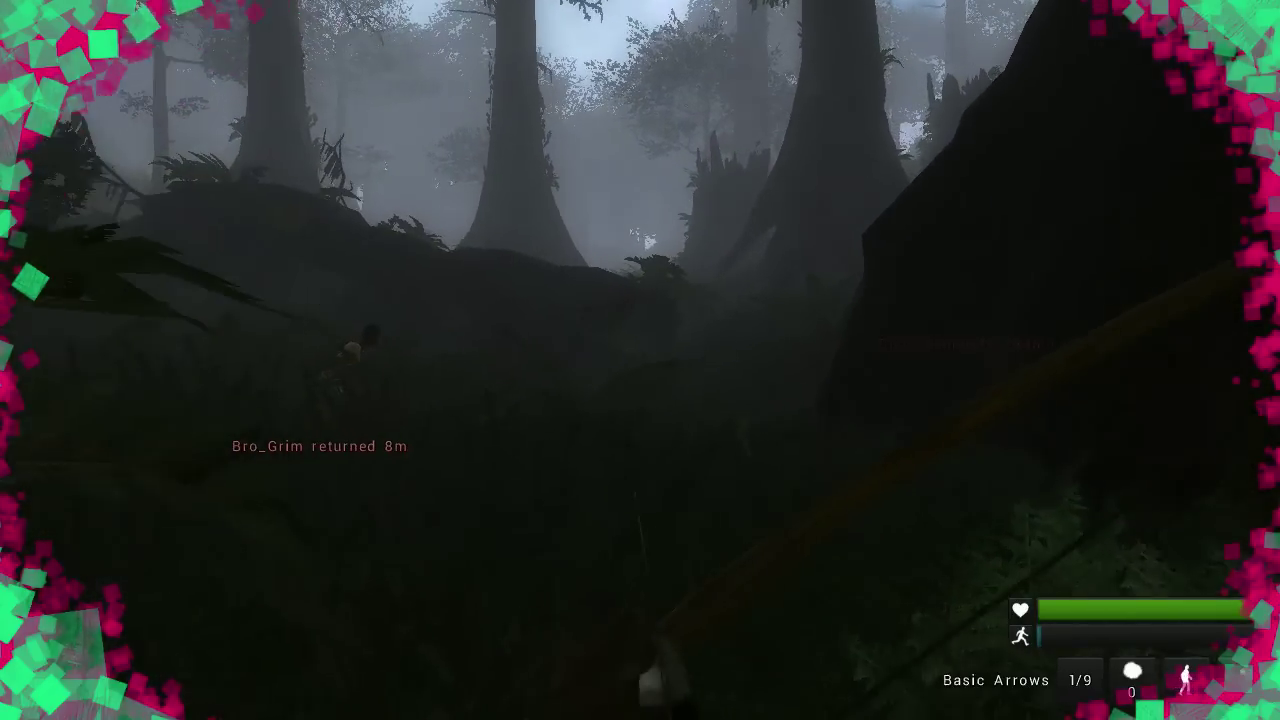
pyautogui.press('w')
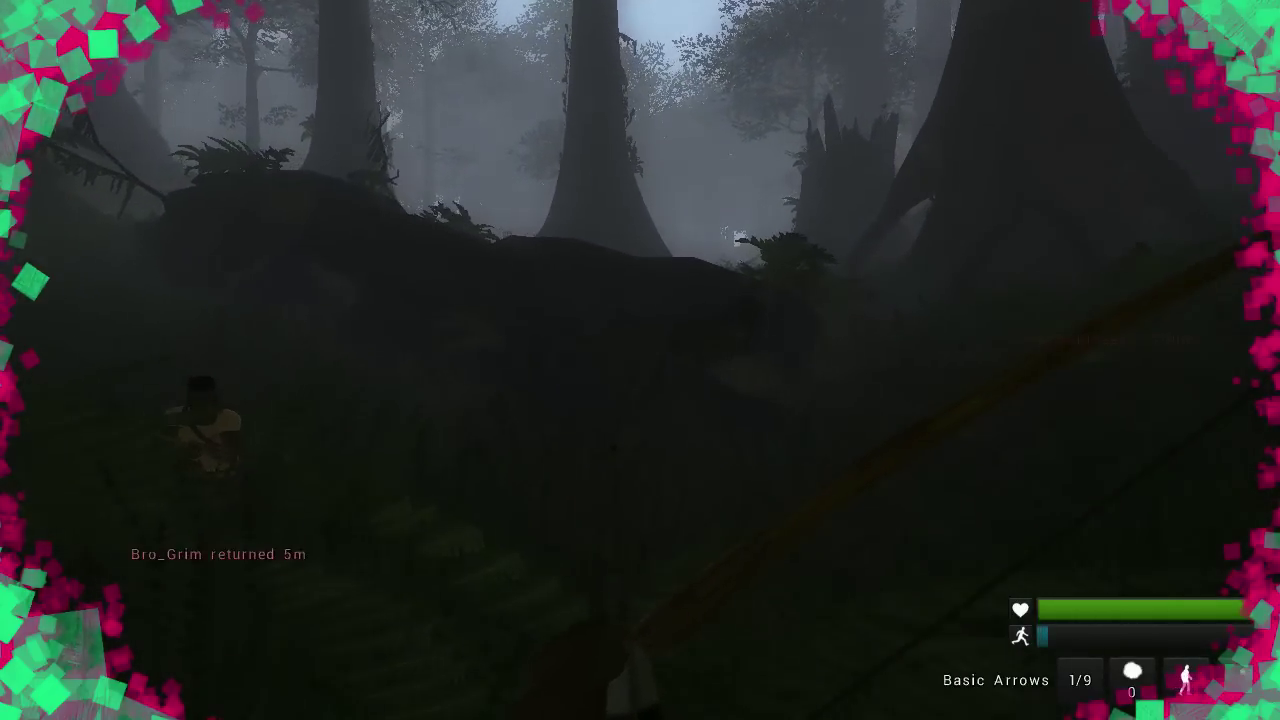
pyautogui.press('w')
pyautogui.press('w')
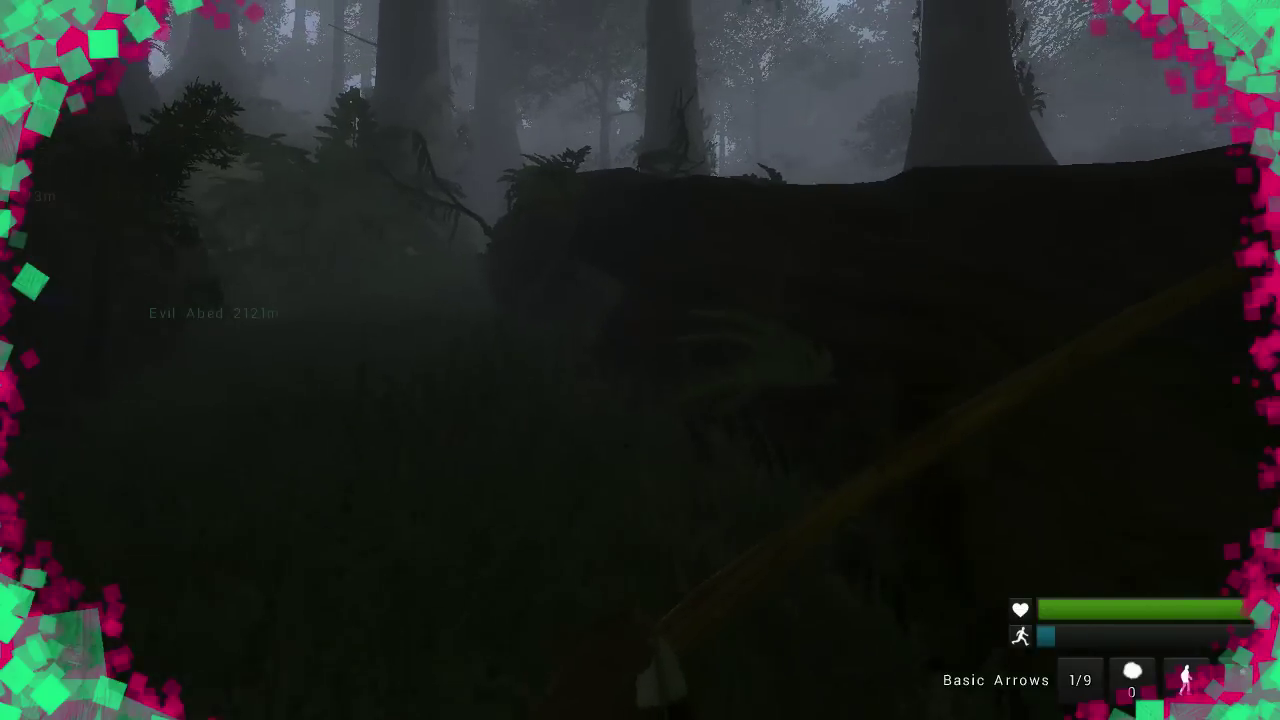
# Scan the foggy forest, aim the bow, and shoot an arrow at the Utahraptor.
pyautogui.press('w')
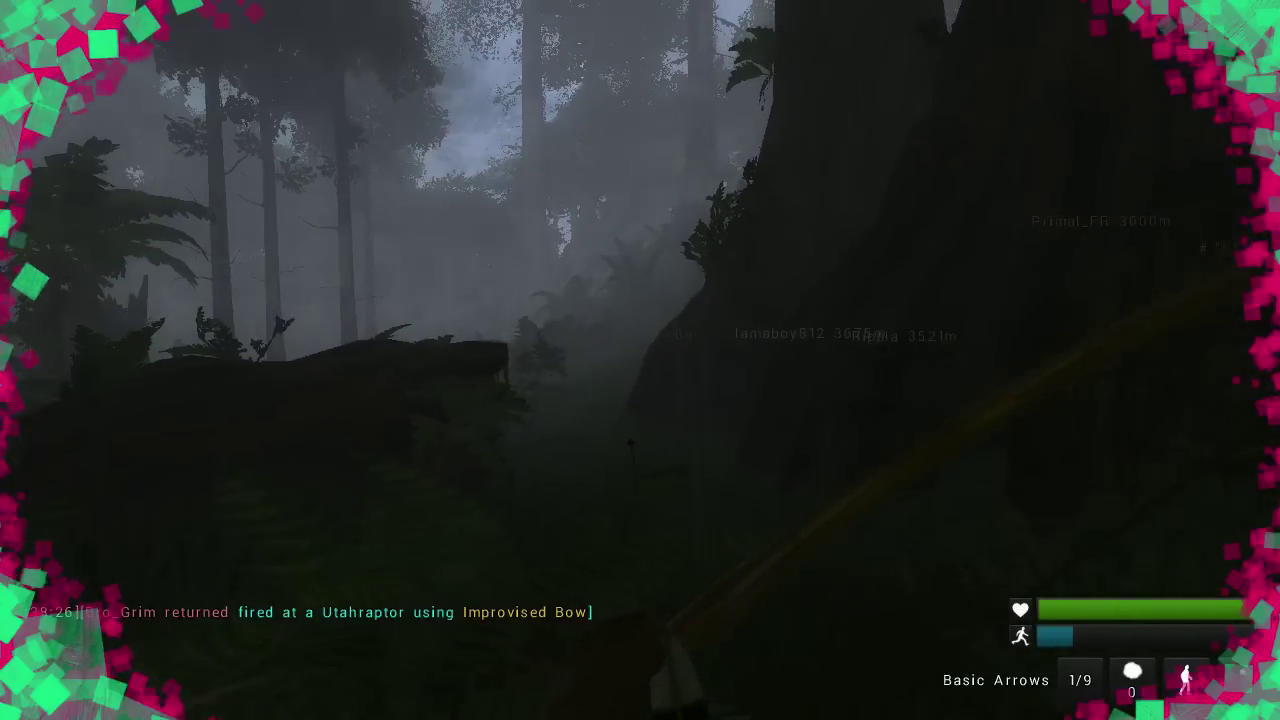
pyautogui.press('w')
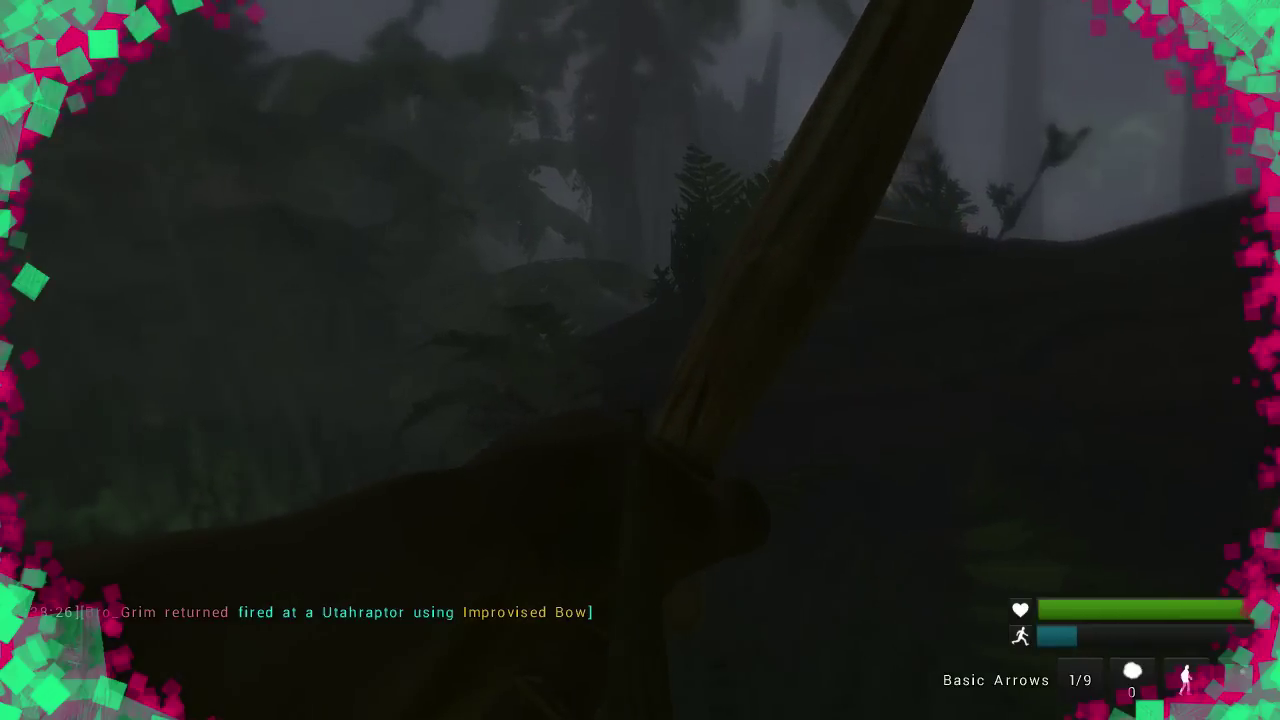
pyautogui.press('w')
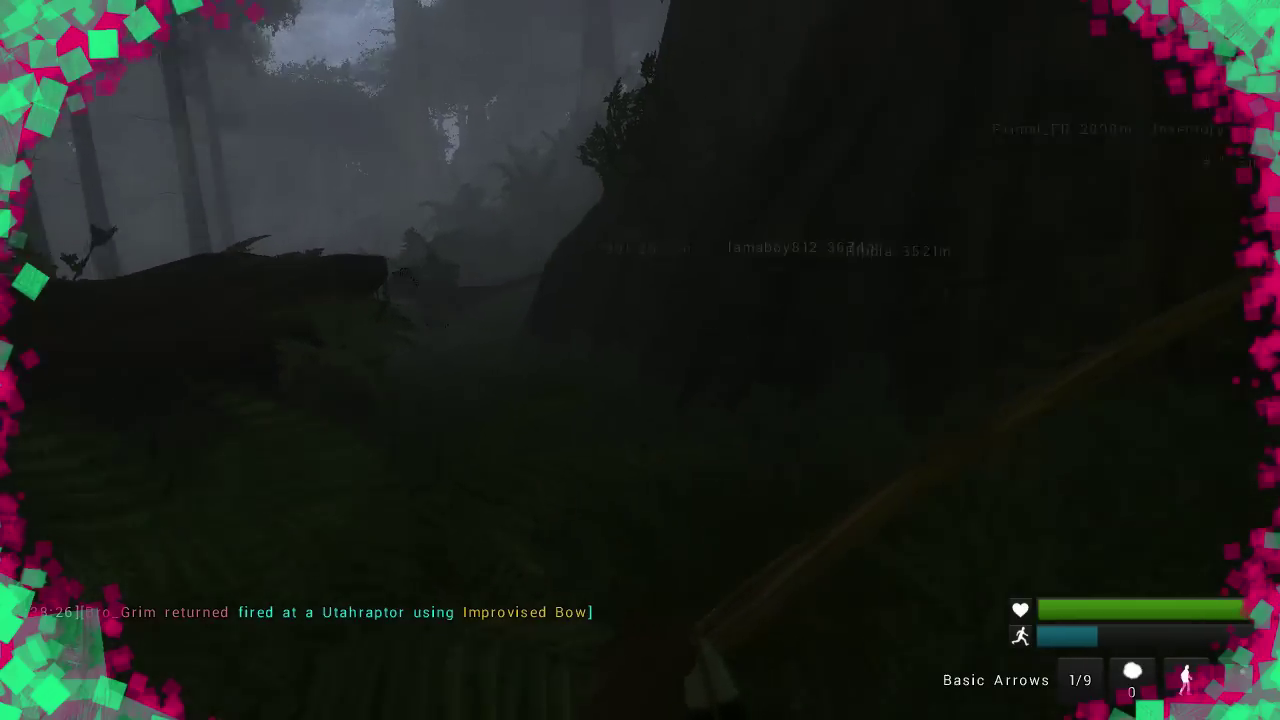
pyautogui.press('w')
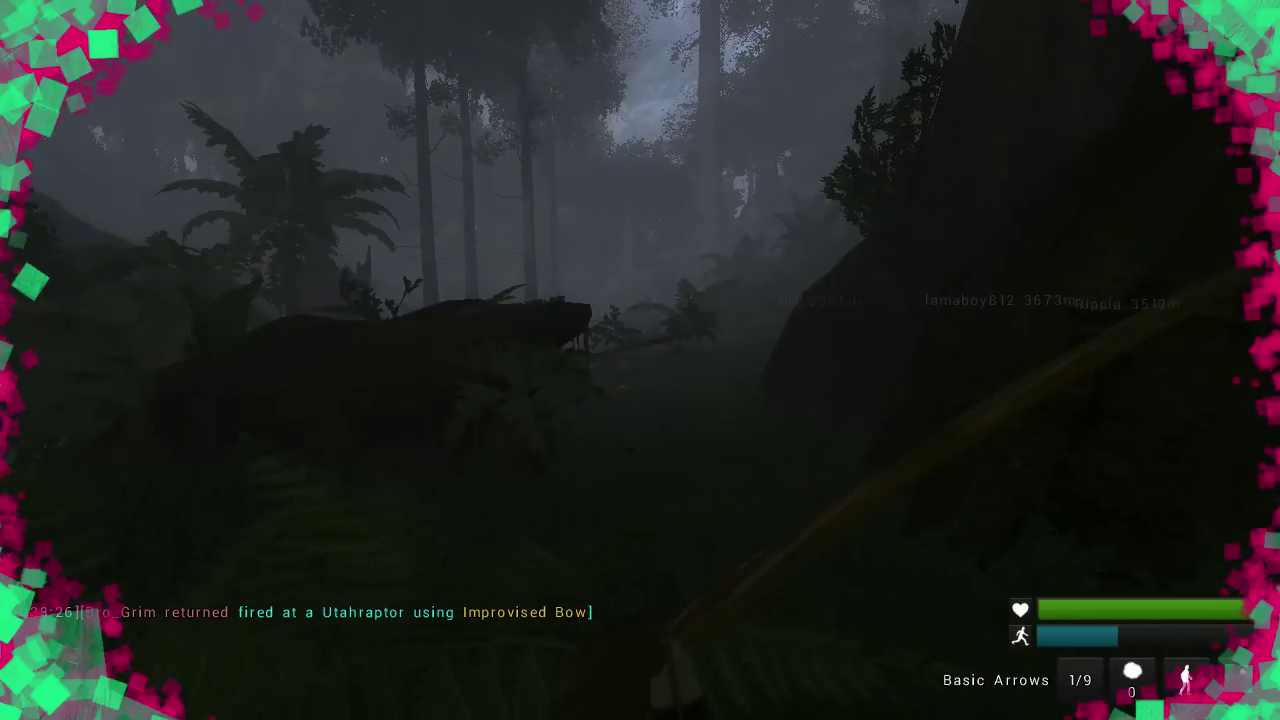
pyautogui.press('w')
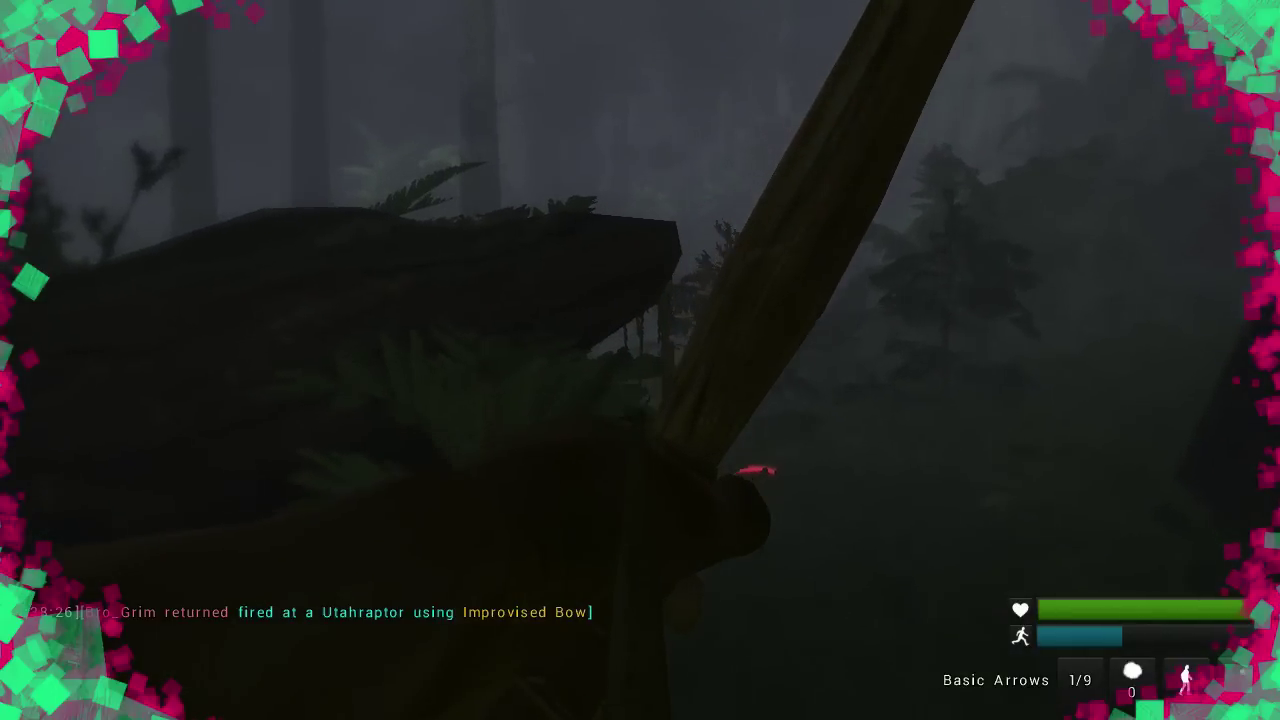
pyautogui.press('a')
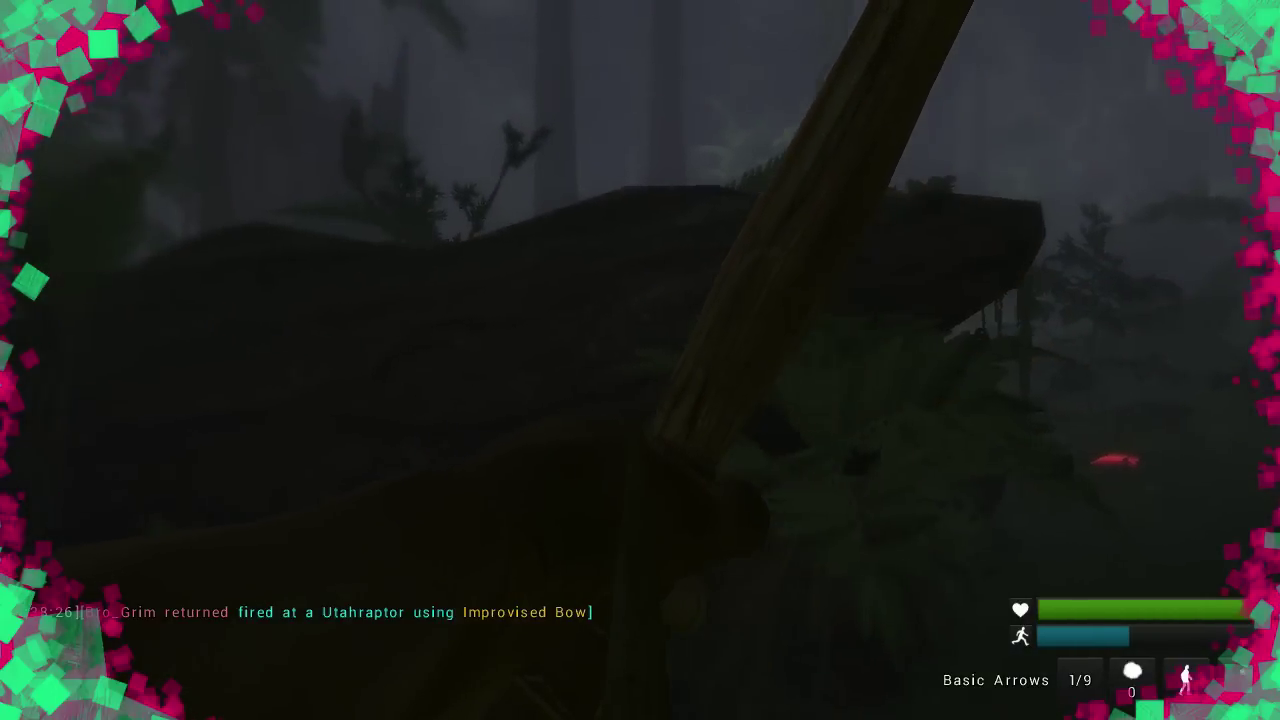
pyautogui.press('w')
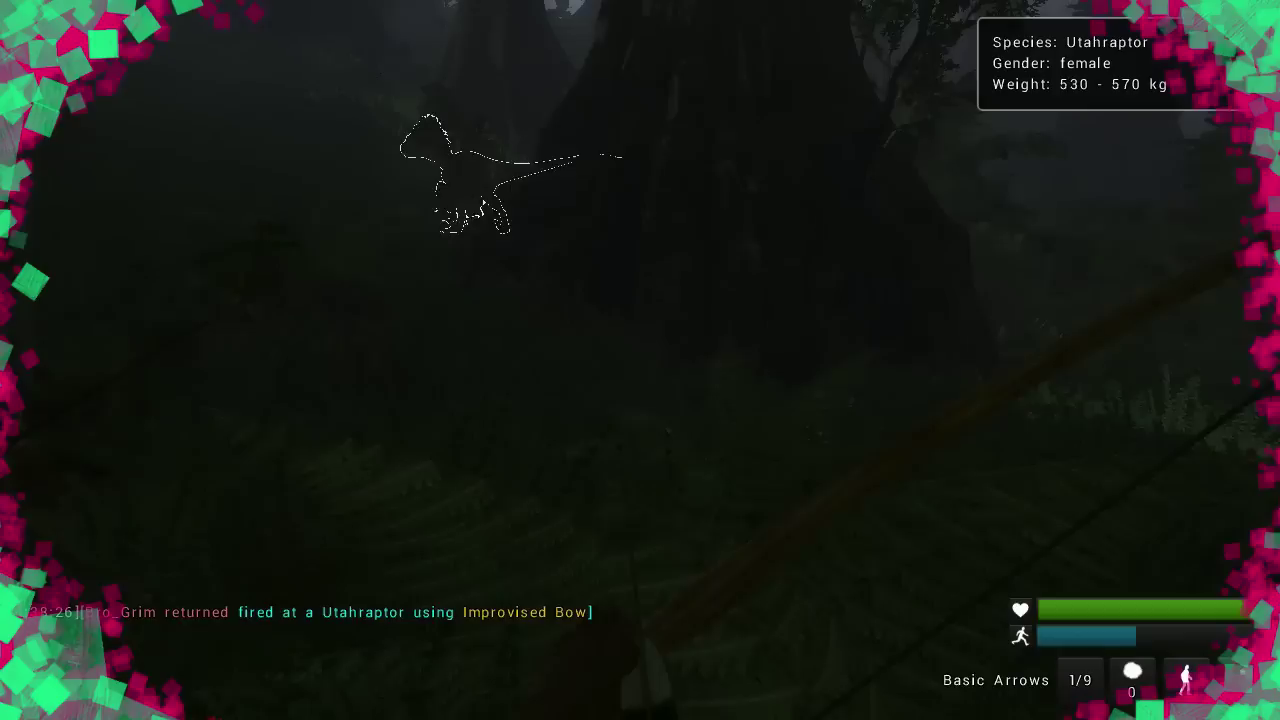
pyautogui.press('w')
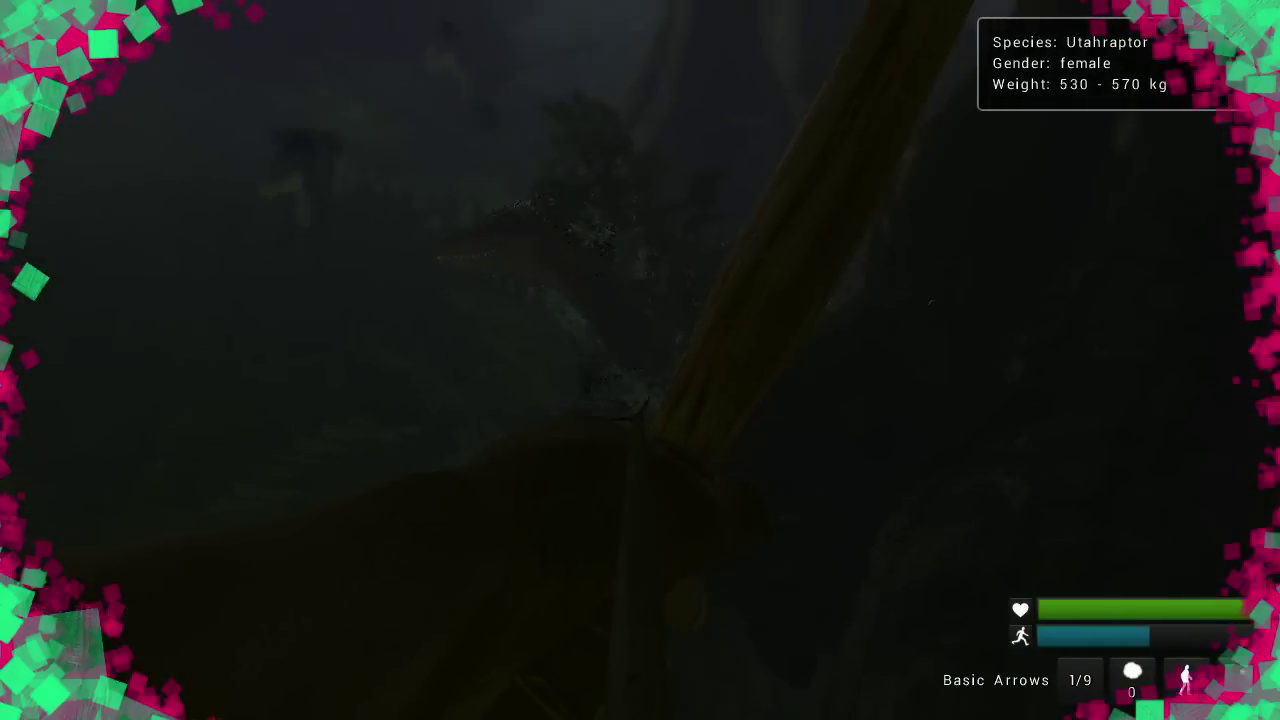
pyautogui.click(640, 360)
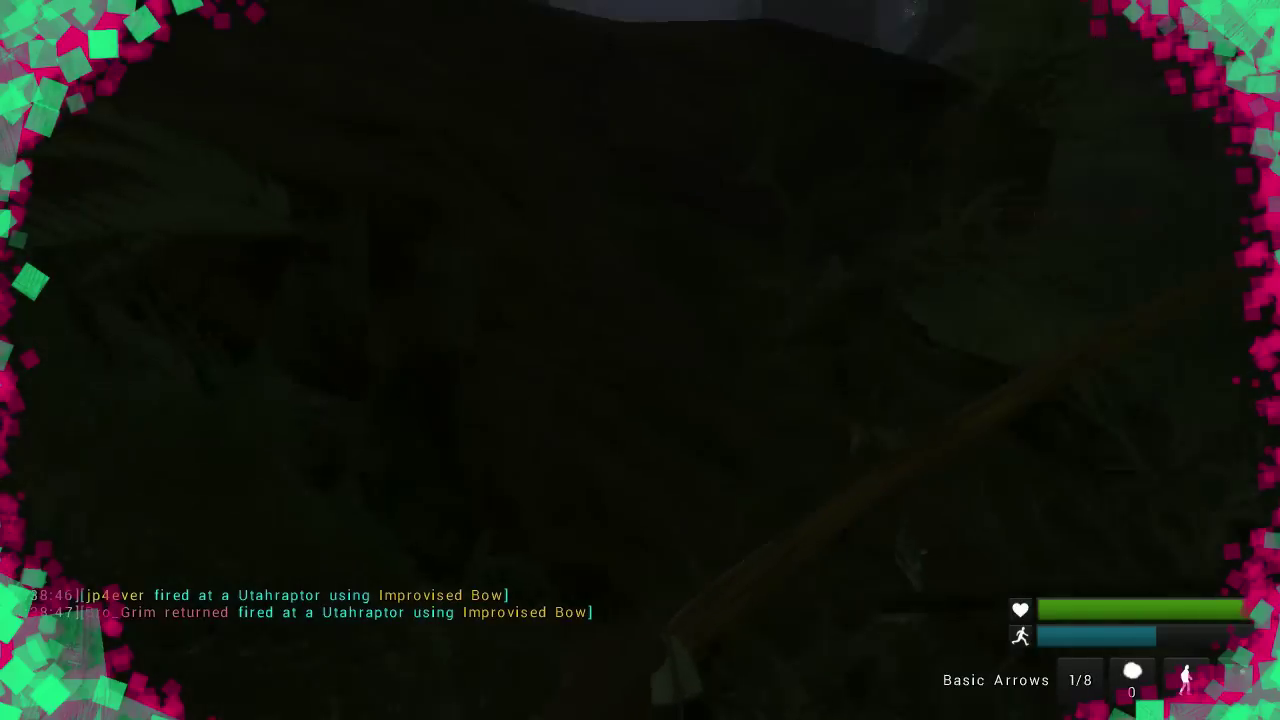
pyautogui.press('w')
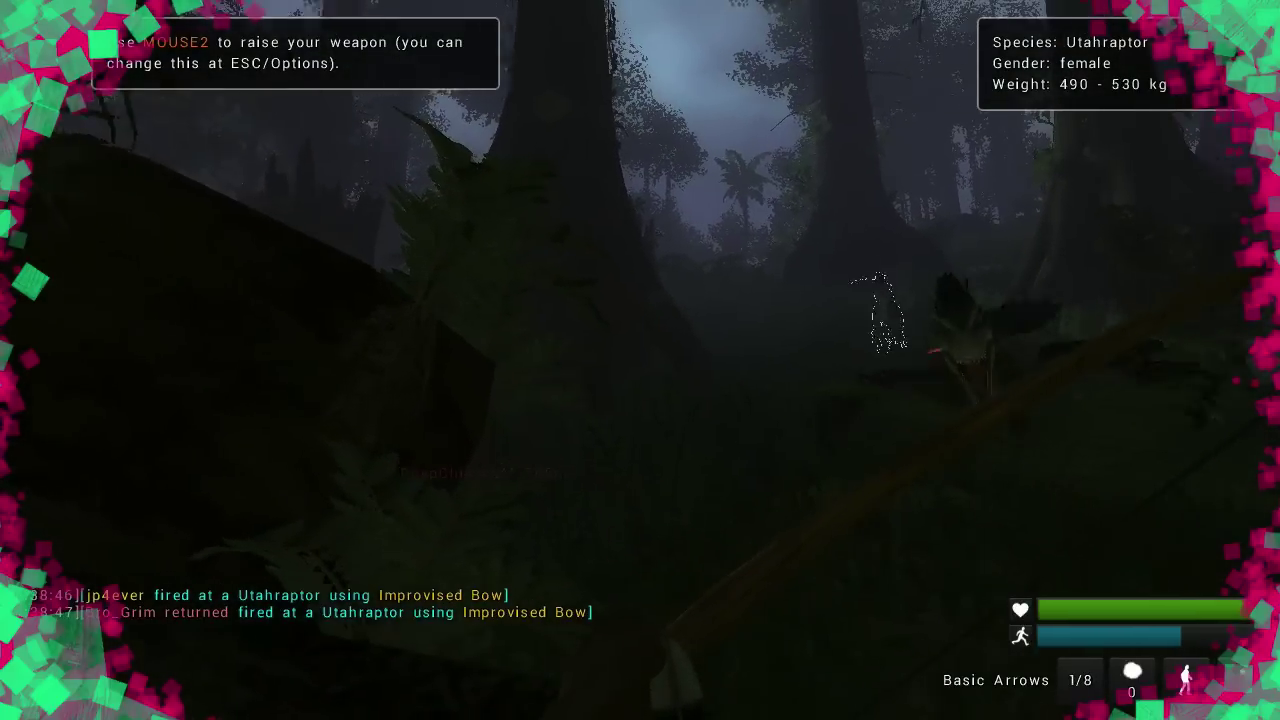
pyautogui.press('w')
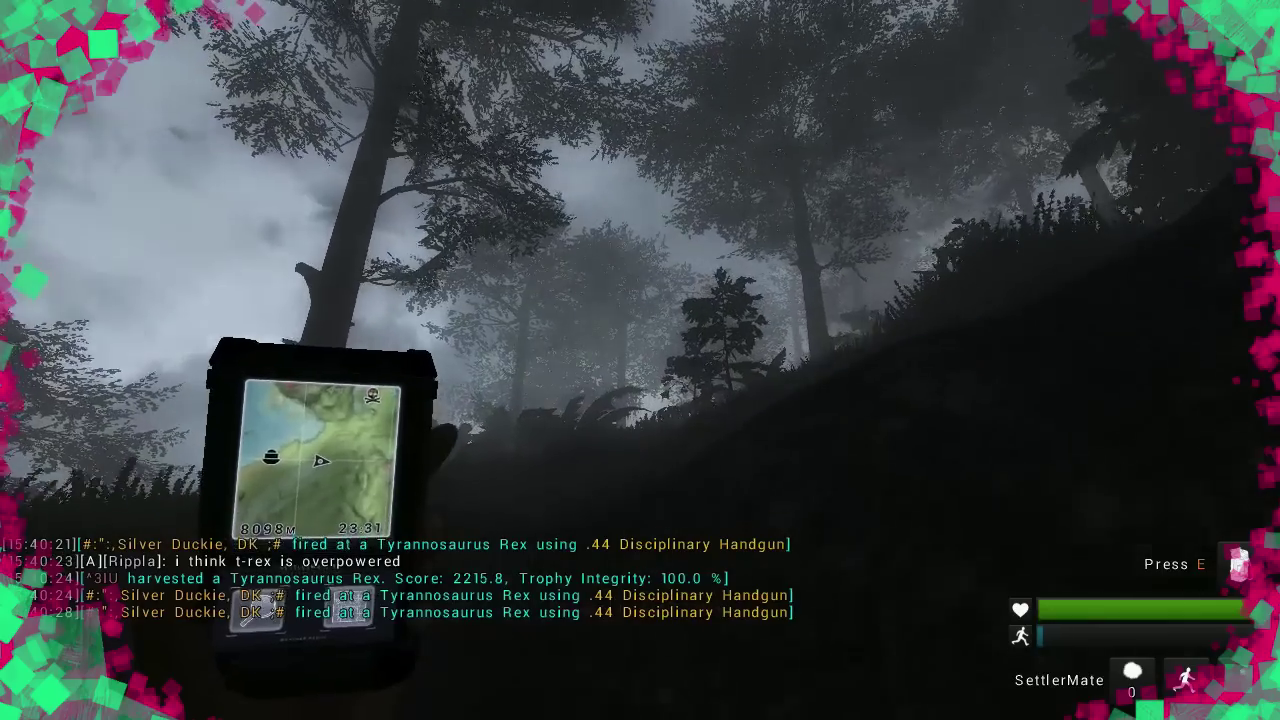
# Reopen Keyboard settings from the pause menu, then return to the moonlit forest.
pyautogui.press('Escape')
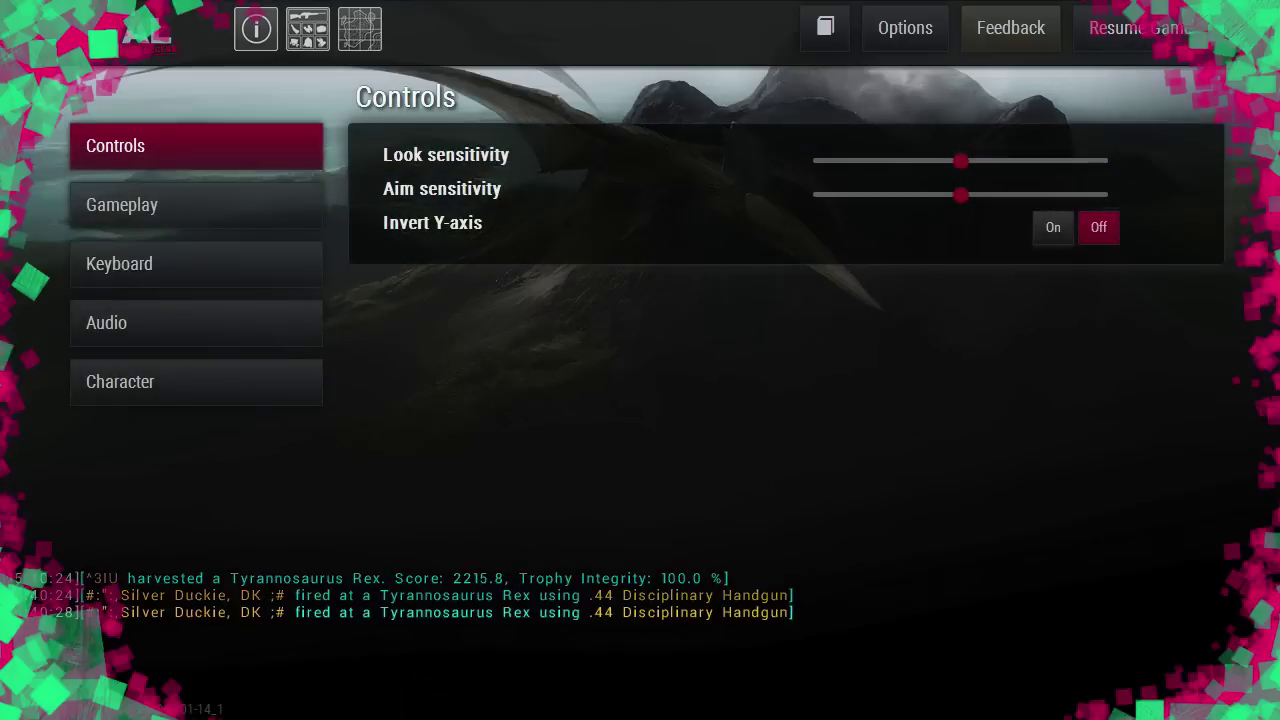
pyautogui.click(196, 264)
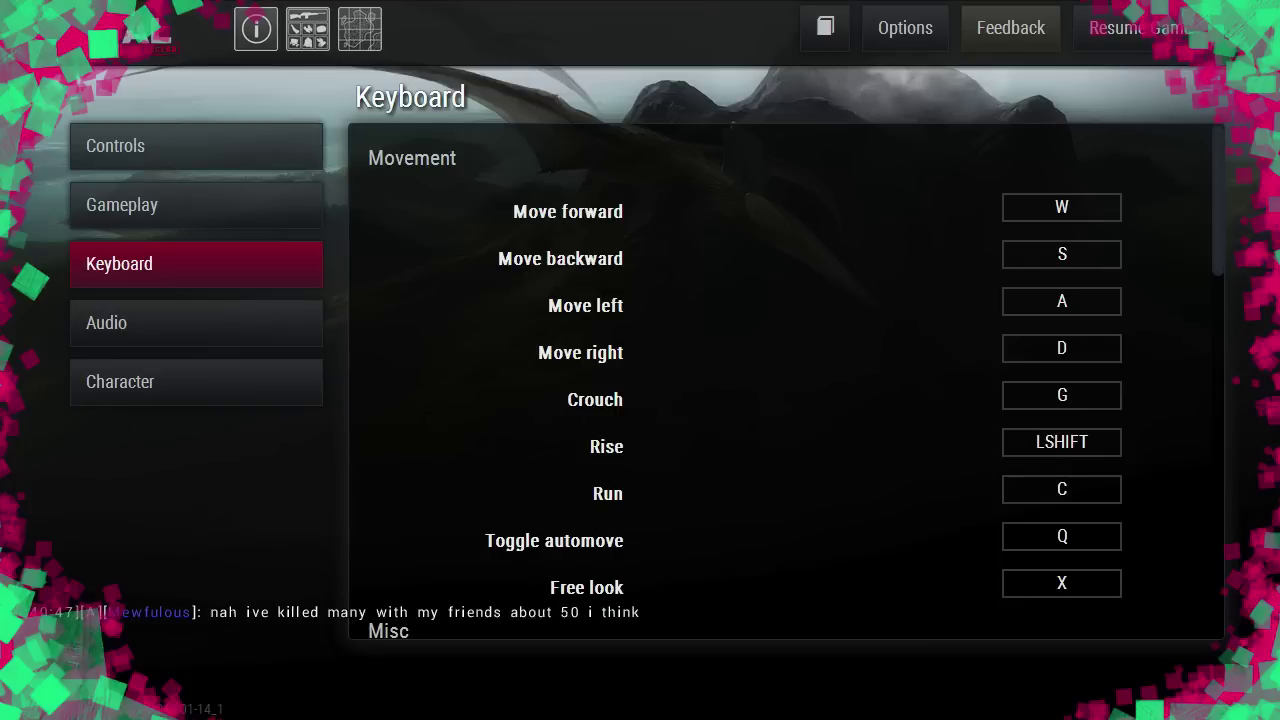
pyautogui.press('Escape')
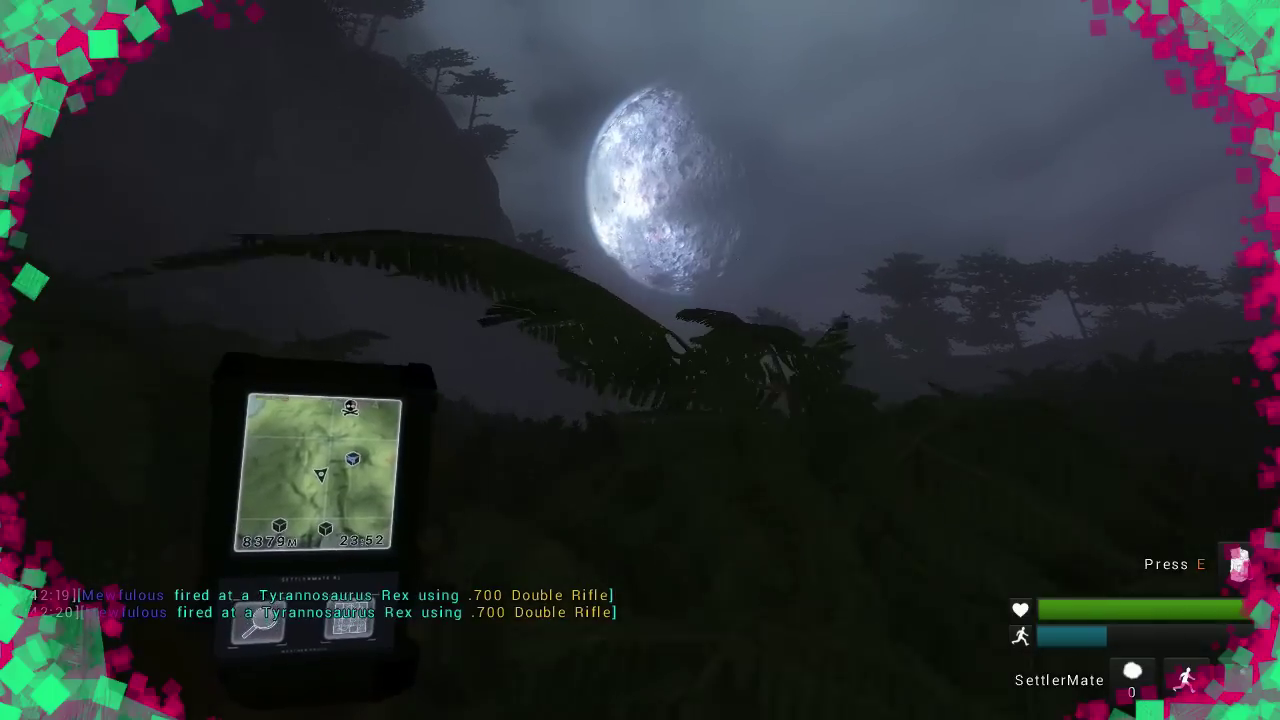
# Walk across the moonlit field toward the GPS chest icons, reaching about 8527 m.
pyautogui.press('w')
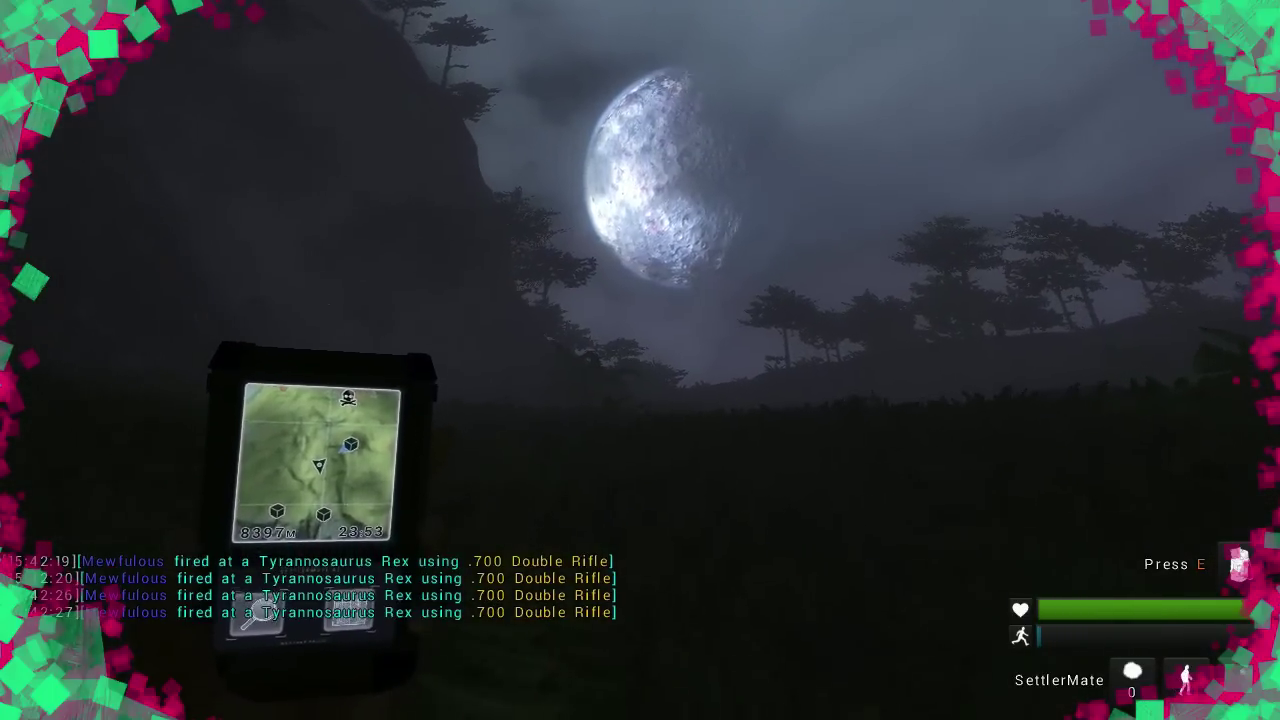
pyautogui.press('w')
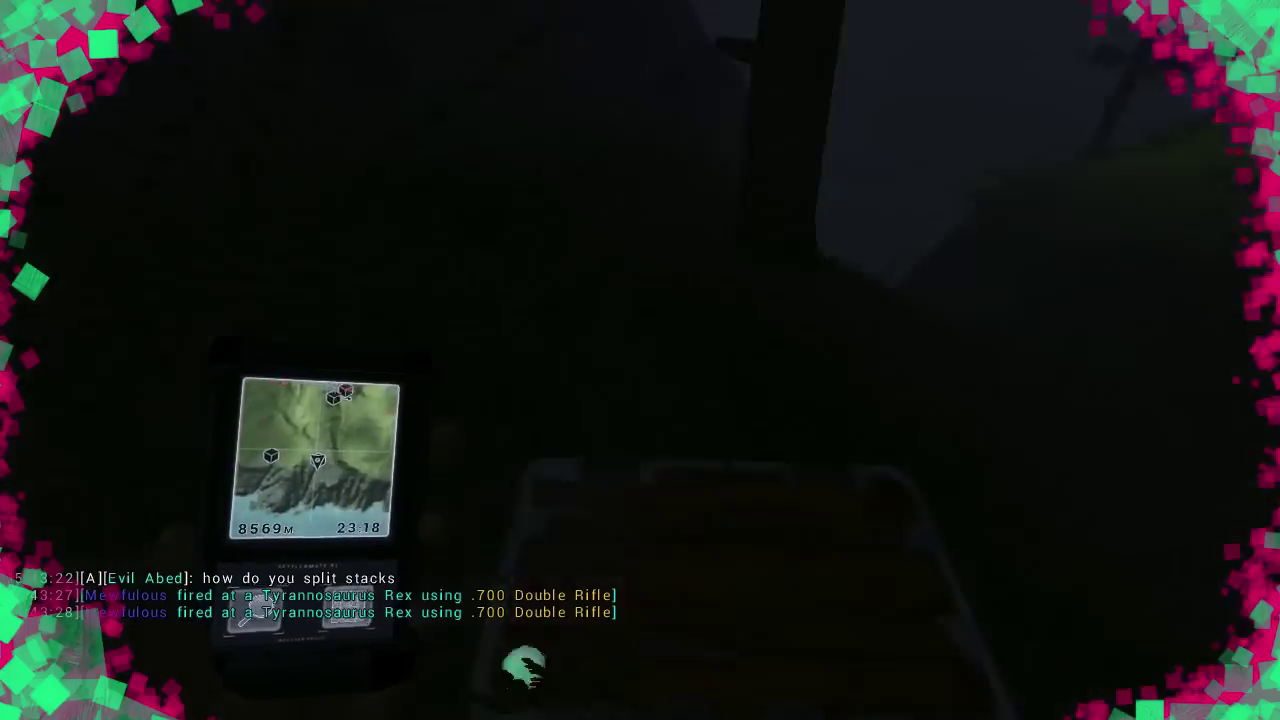
# Loot the first chest, putting low-grade health canisters in slot 4 and shells in the backpack.
pyautogui.press('e')
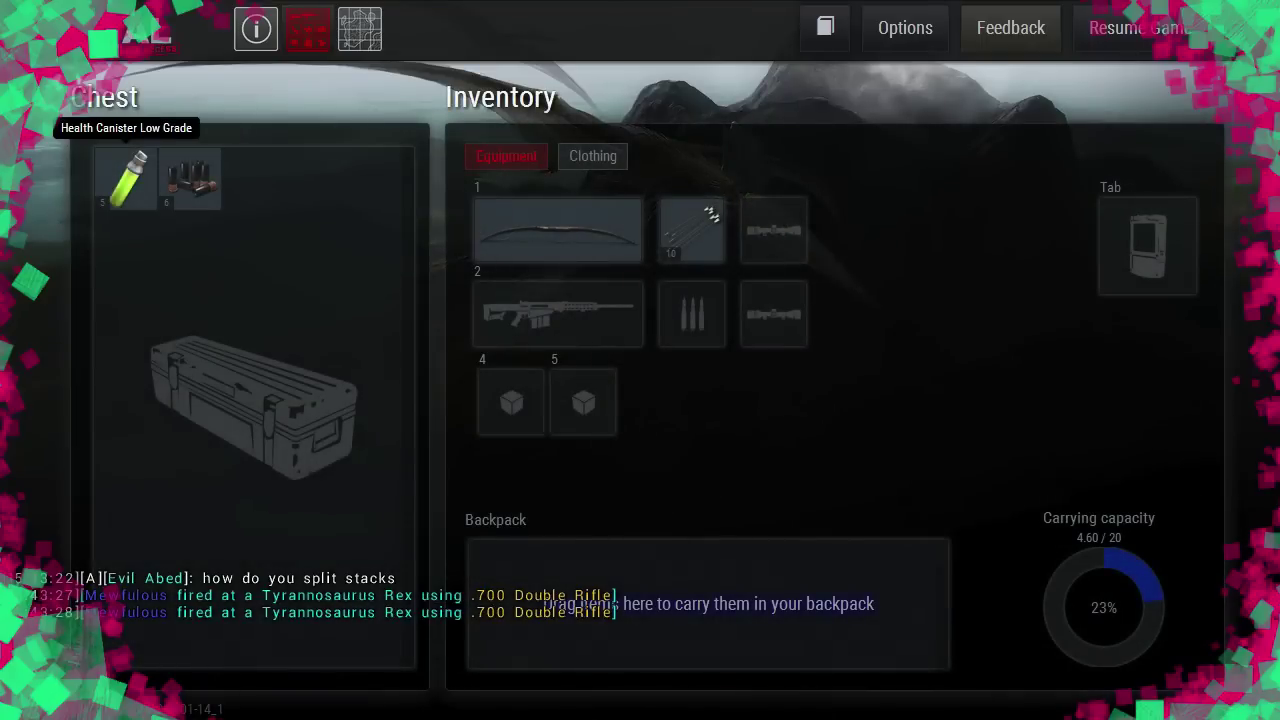
pyautogui.moveTo(190, 180); pyautogui.dragTo(511, 403)
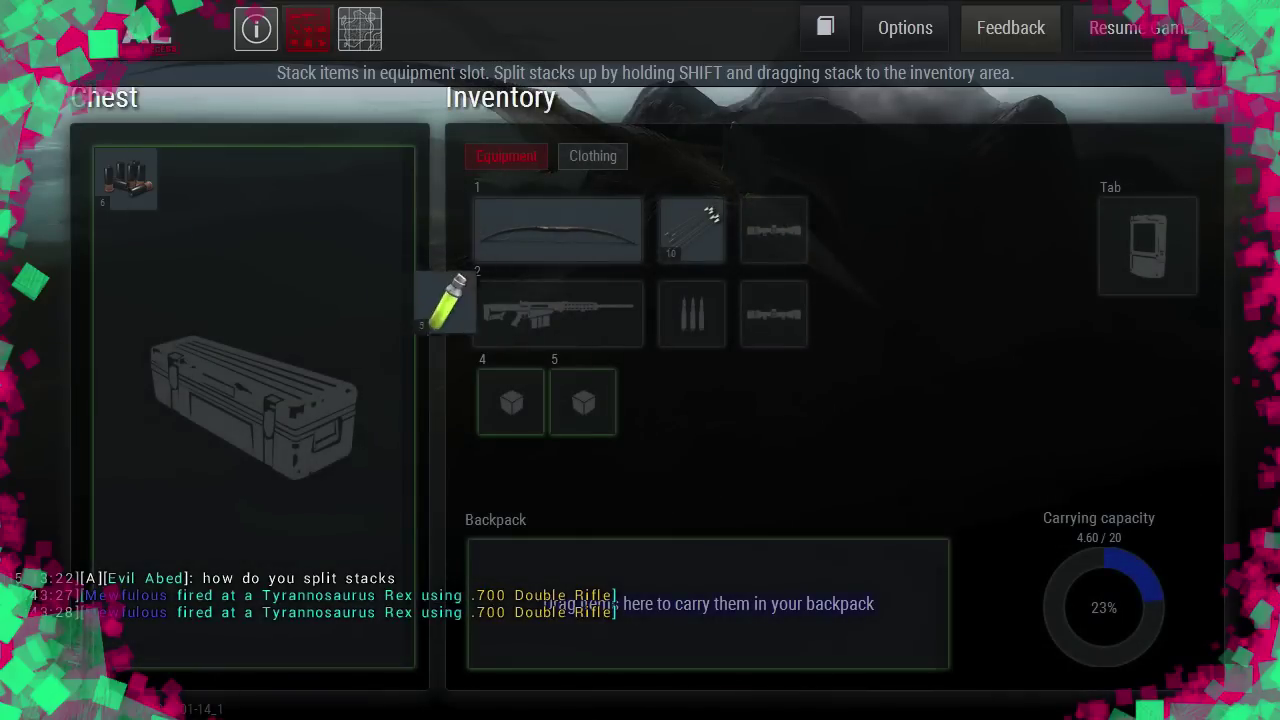
pyautogui.moveTo(465, 315); pyautogui.dragTo(511, 403)
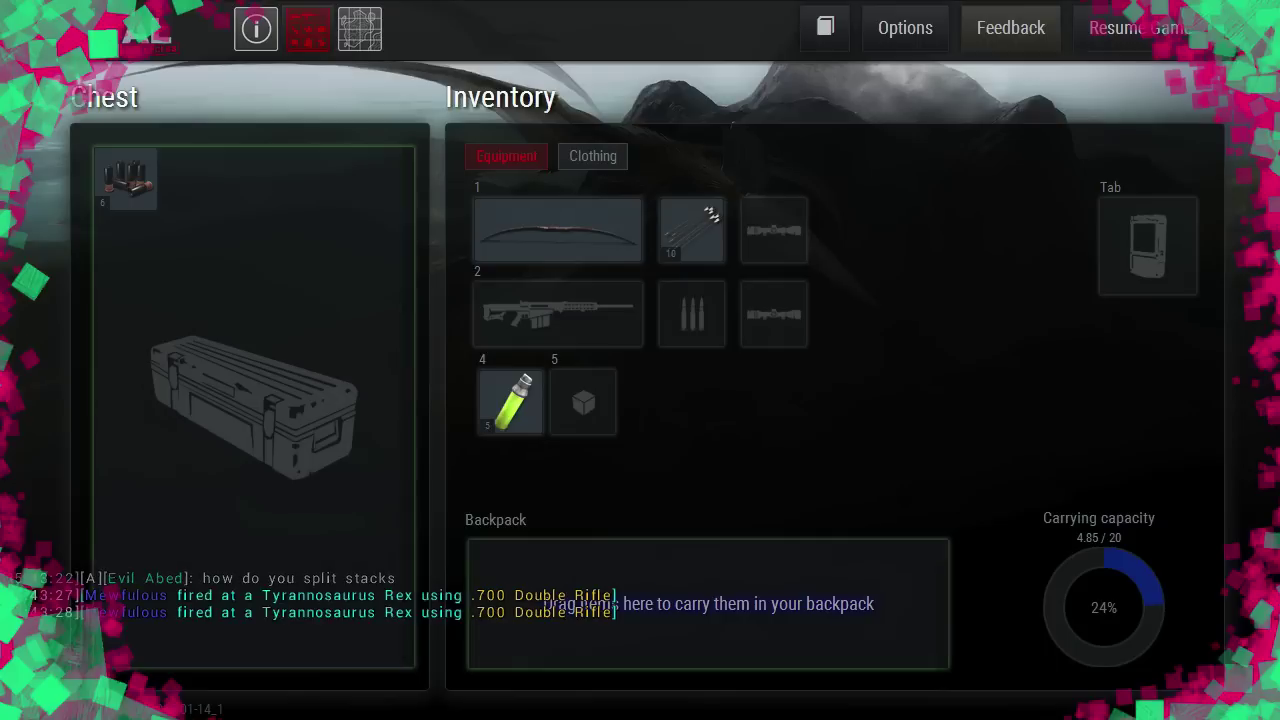
pyautogui.moveTo(126, 180); pyautogui.dragTo(676, 428)
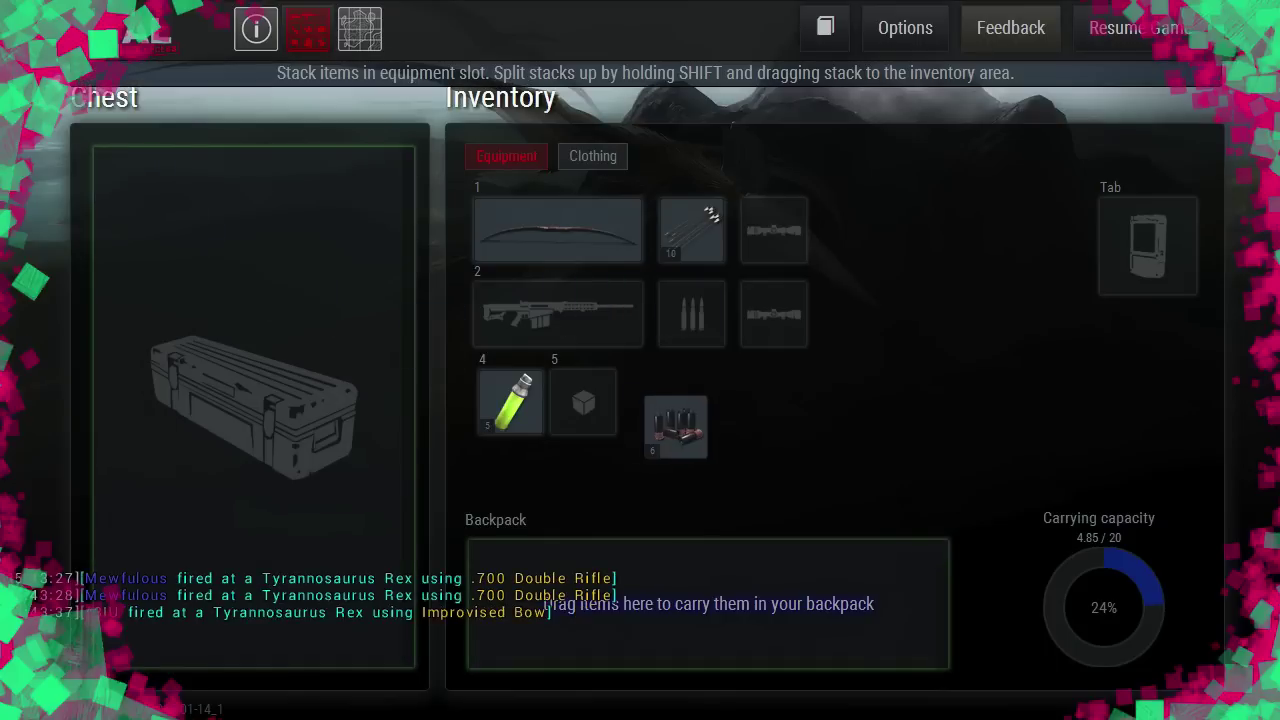
pyautogui.moveTo(630, 565); pyautogui.dragTo(630, 575)
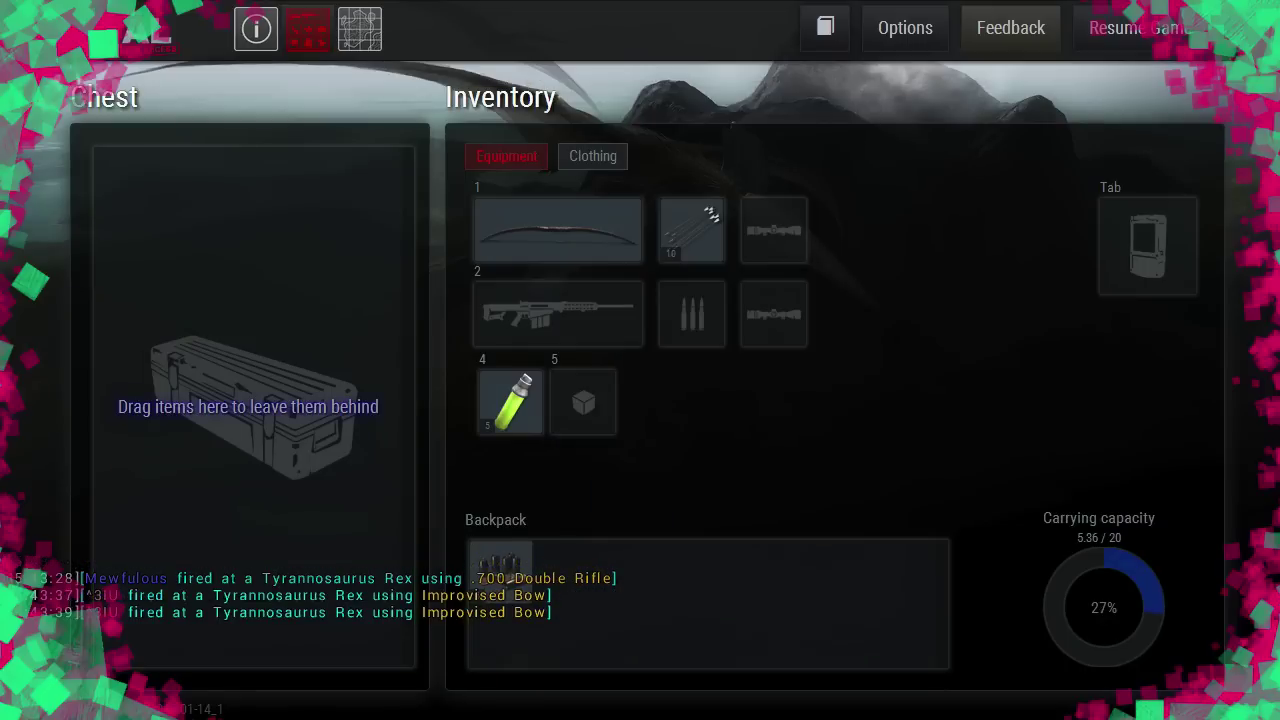
pyautogui.click(1150, 28)
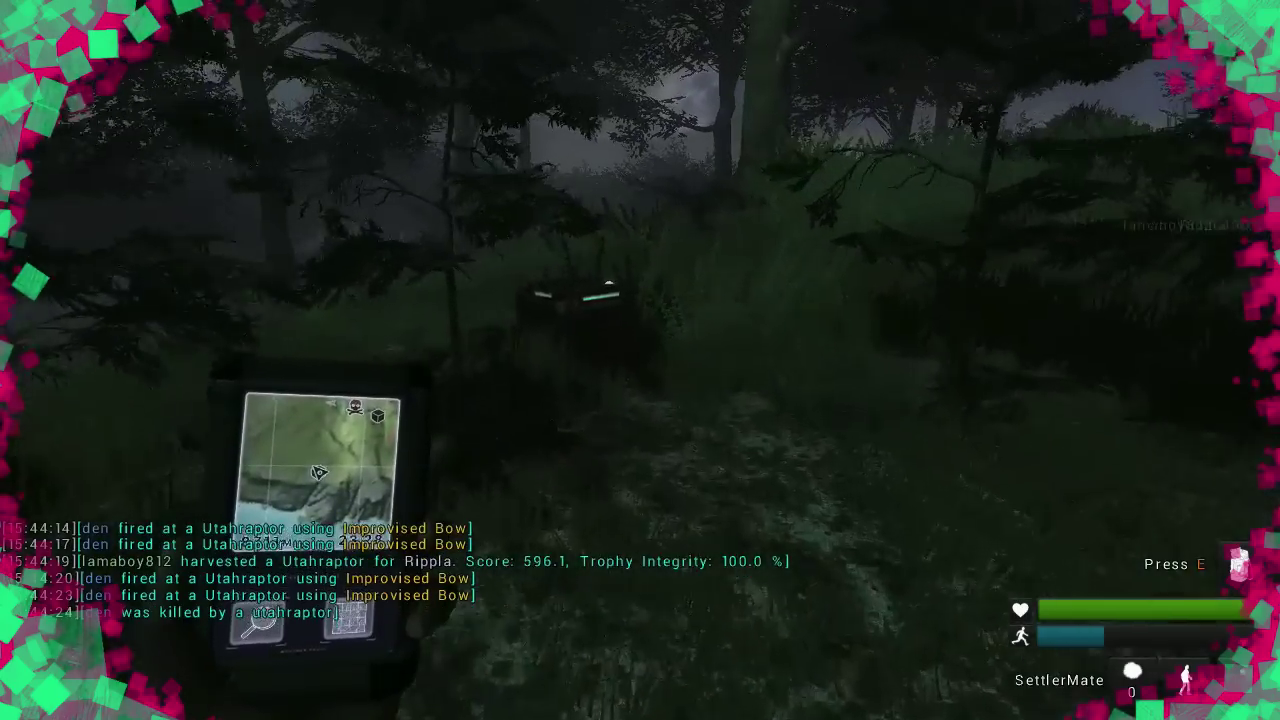
# Empty the second crate, stowing rifle rounds in the backpack and blue health canisters in slot 5.
pyautogui.press('e')
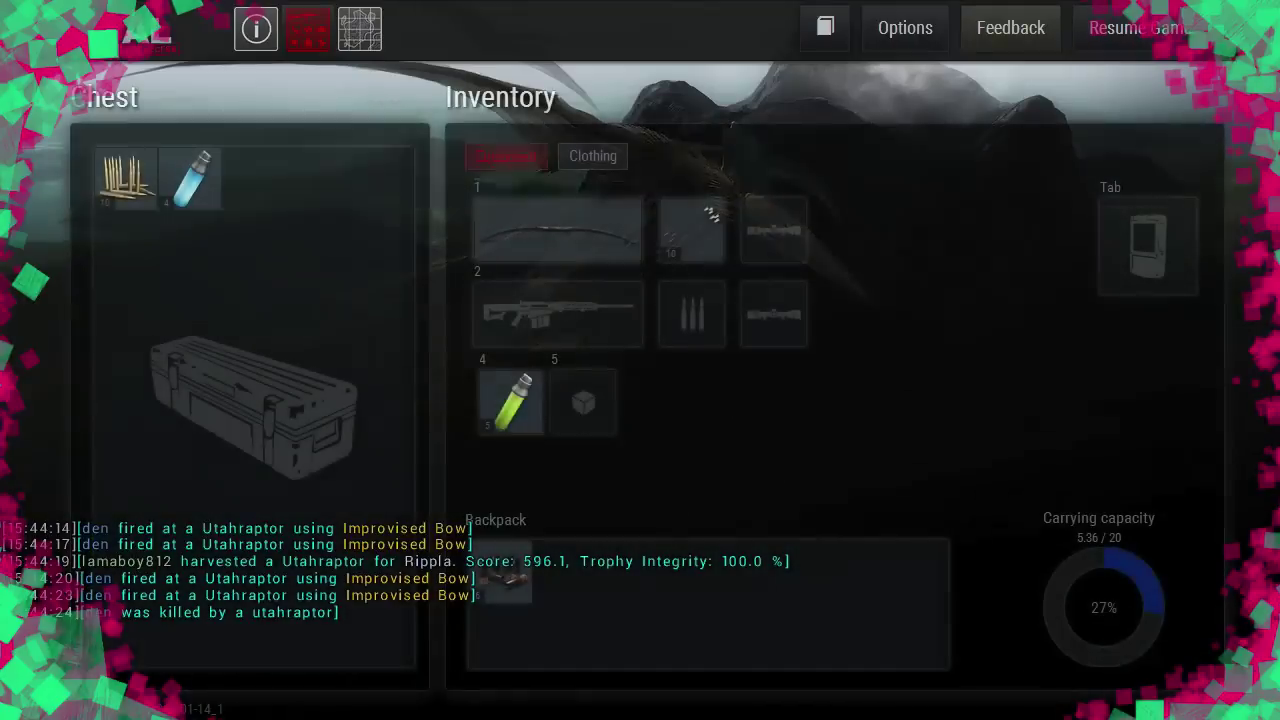
pyautogui.moveTo(125, 178); pyautogui.dragTo(625, 383)
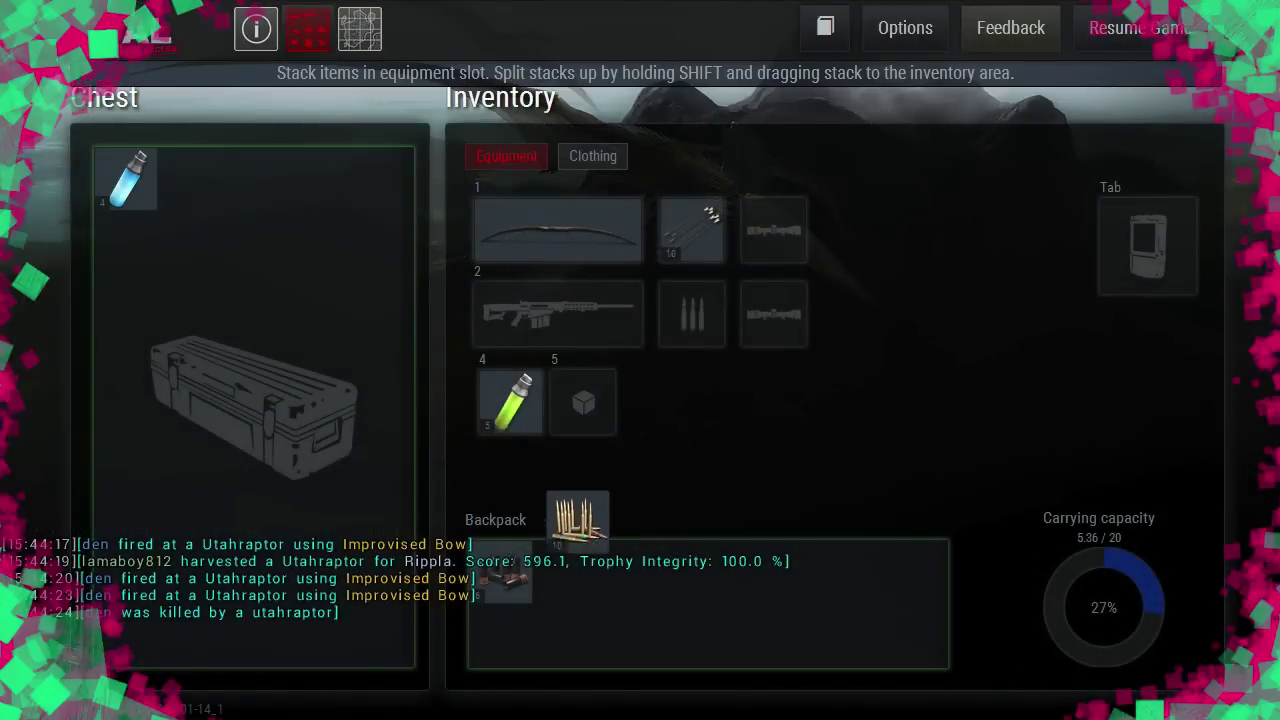
pyautogui.moveTo(576, 540); pyautogui.dragTo(567, 578)
pyautogui.moveTo(127, 178); pyautogui.dragTo(230, 215)
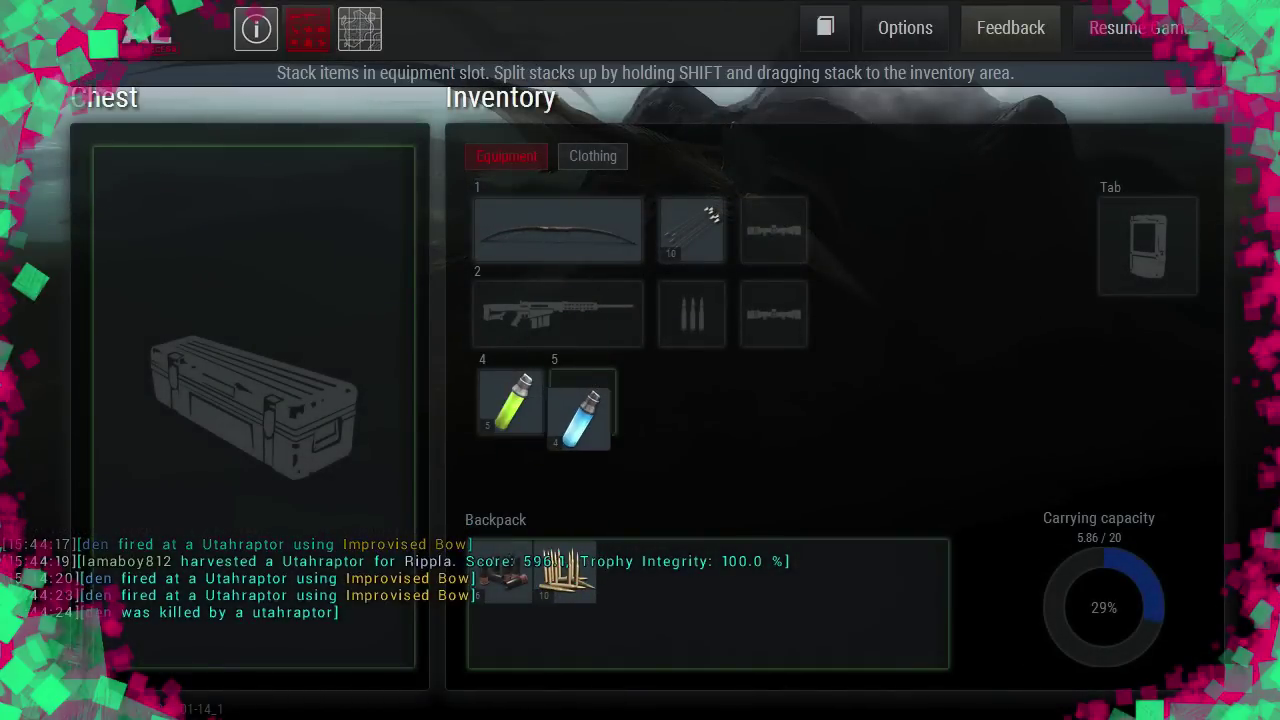
pyautogui.moveTo(583, 405); pyautogui.dragTo(583, 405)
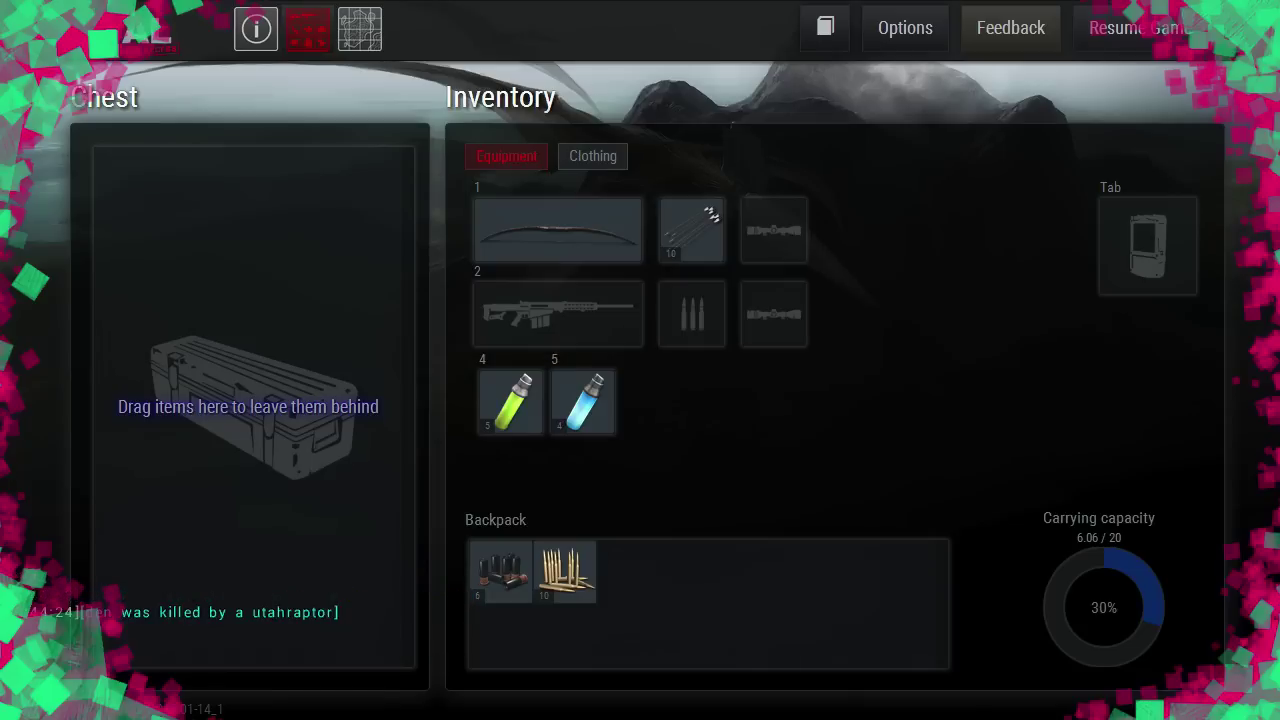
pyautogui.press('Tab')
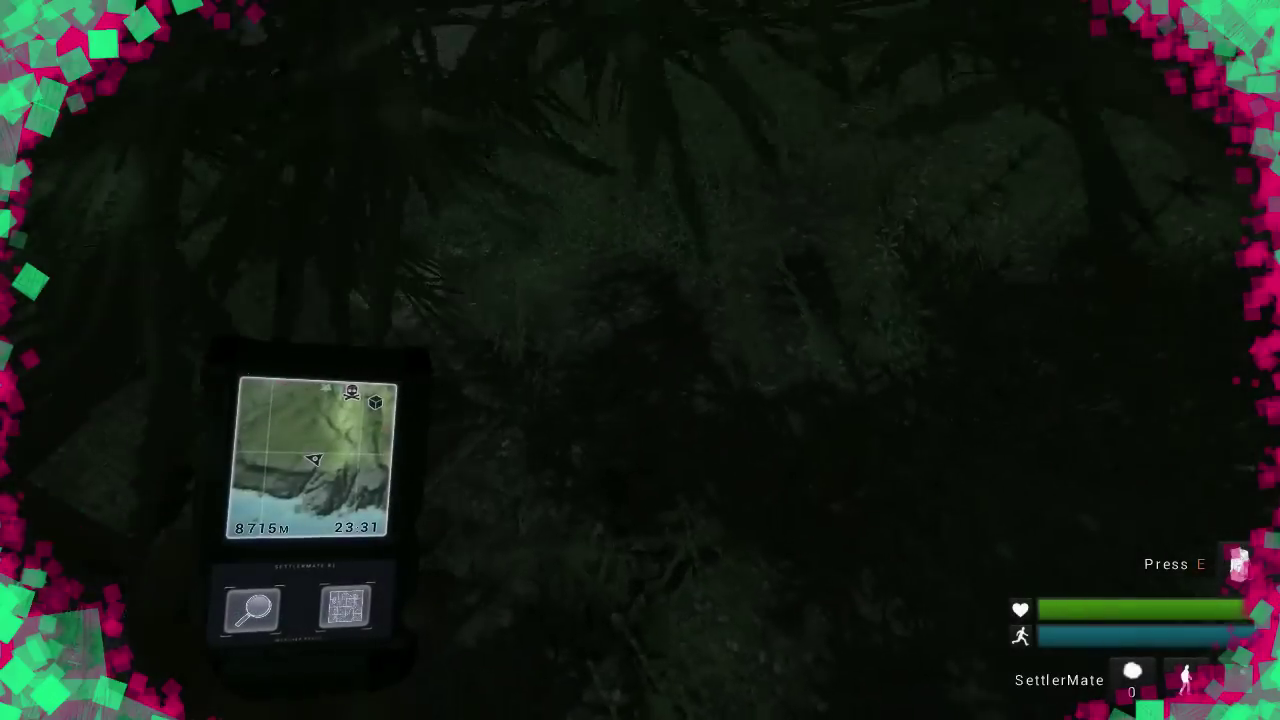
# Hike through the forest past the trees toward the dark hill and grass field.
pyautogui.press('w')
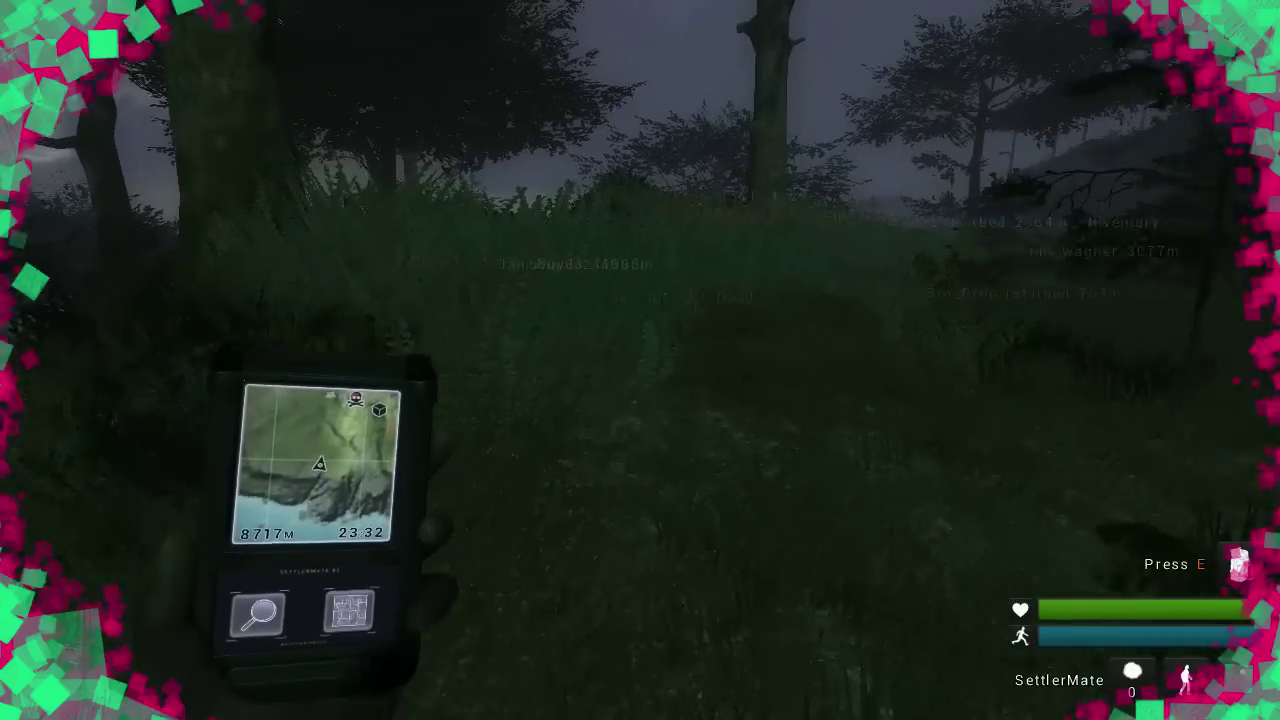
pyautogui.press('w')
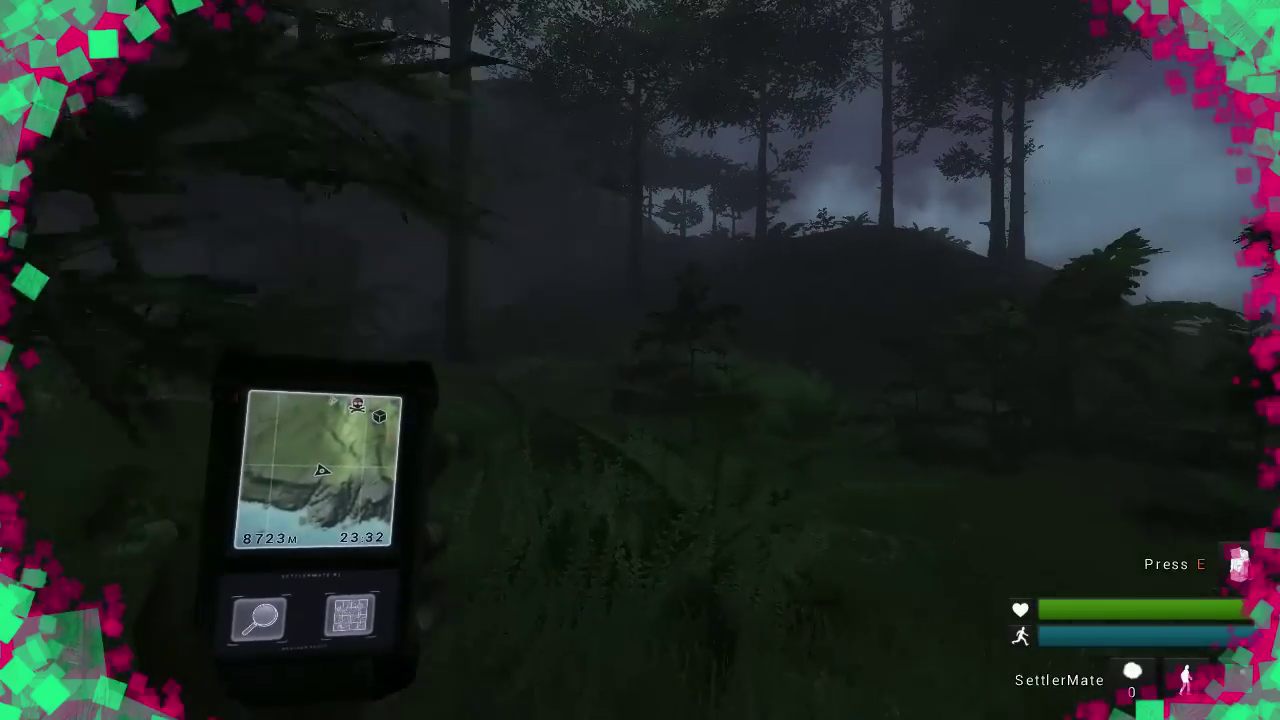
pyautogui.press('w')
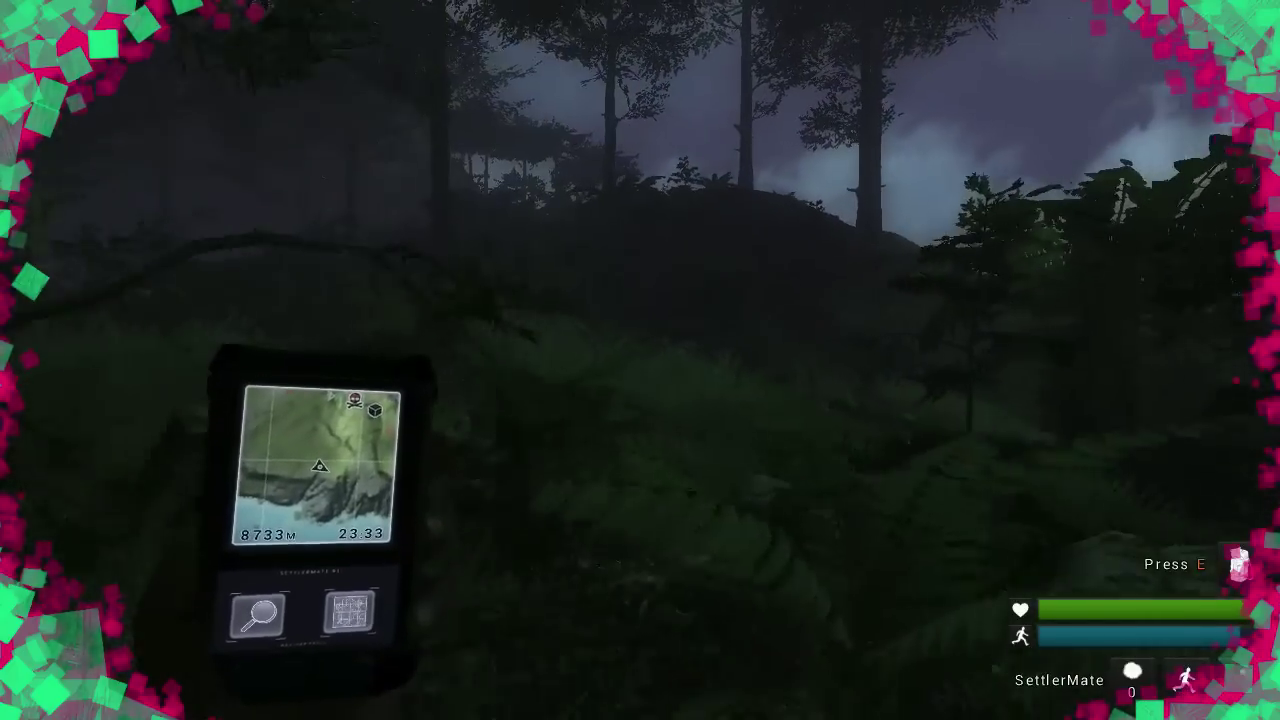
pyautogui.press('w')
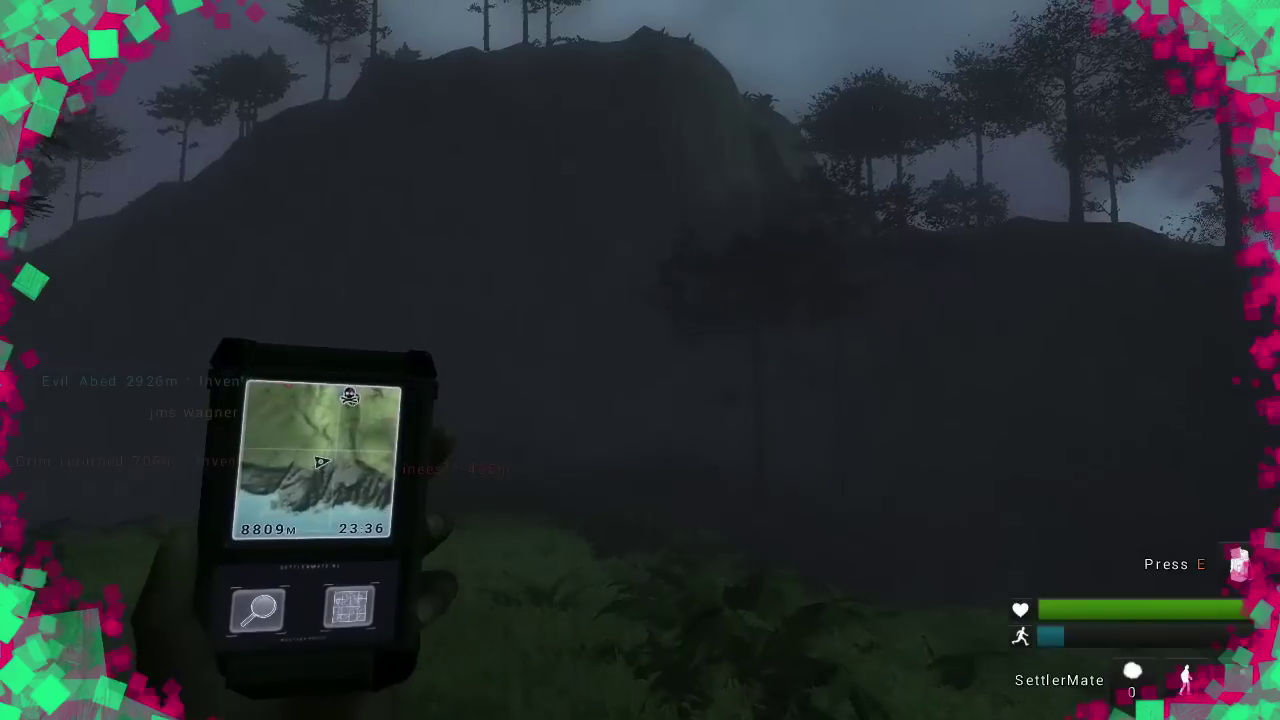
pyautogui.press('w')
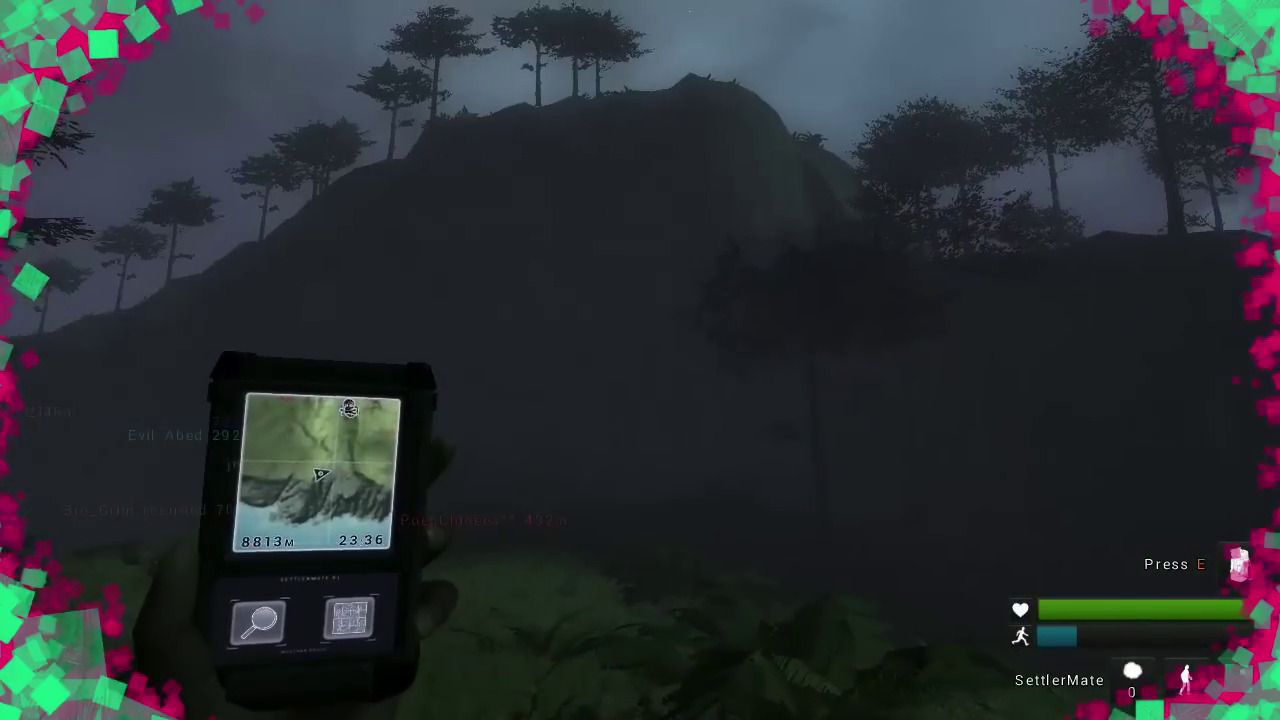
pyautogui.press('w')
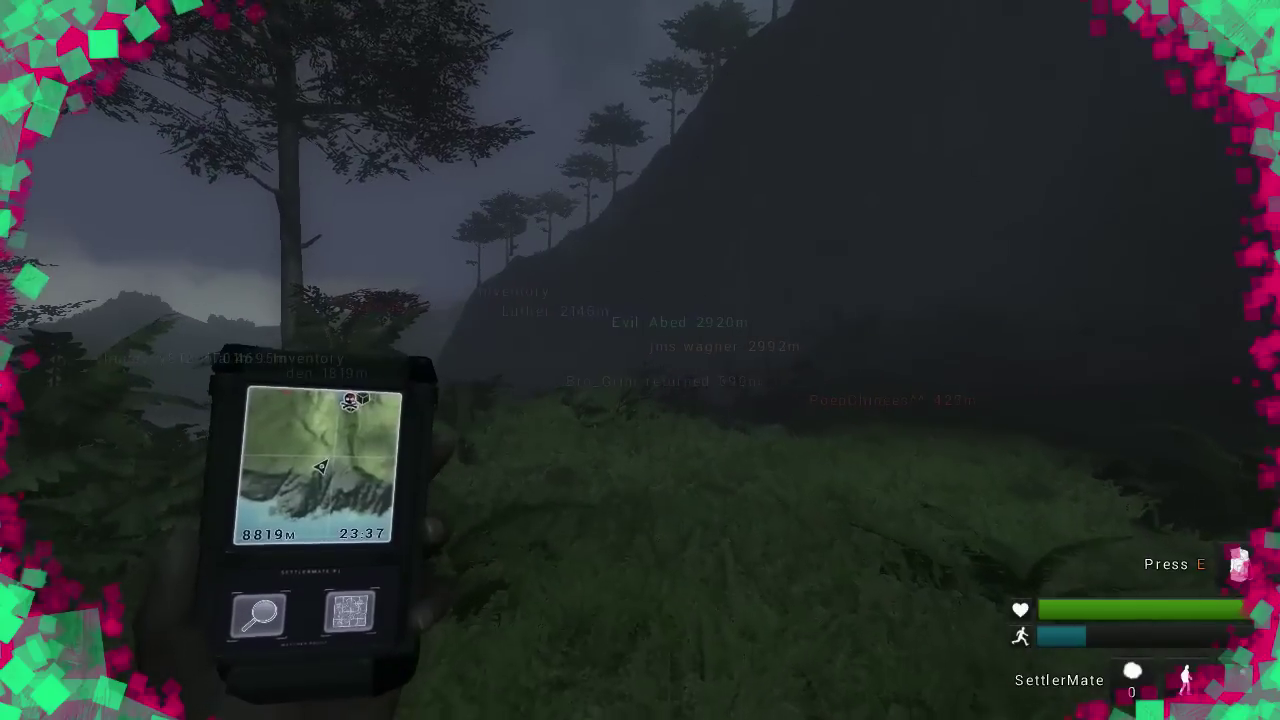
pyautogui.press('w')
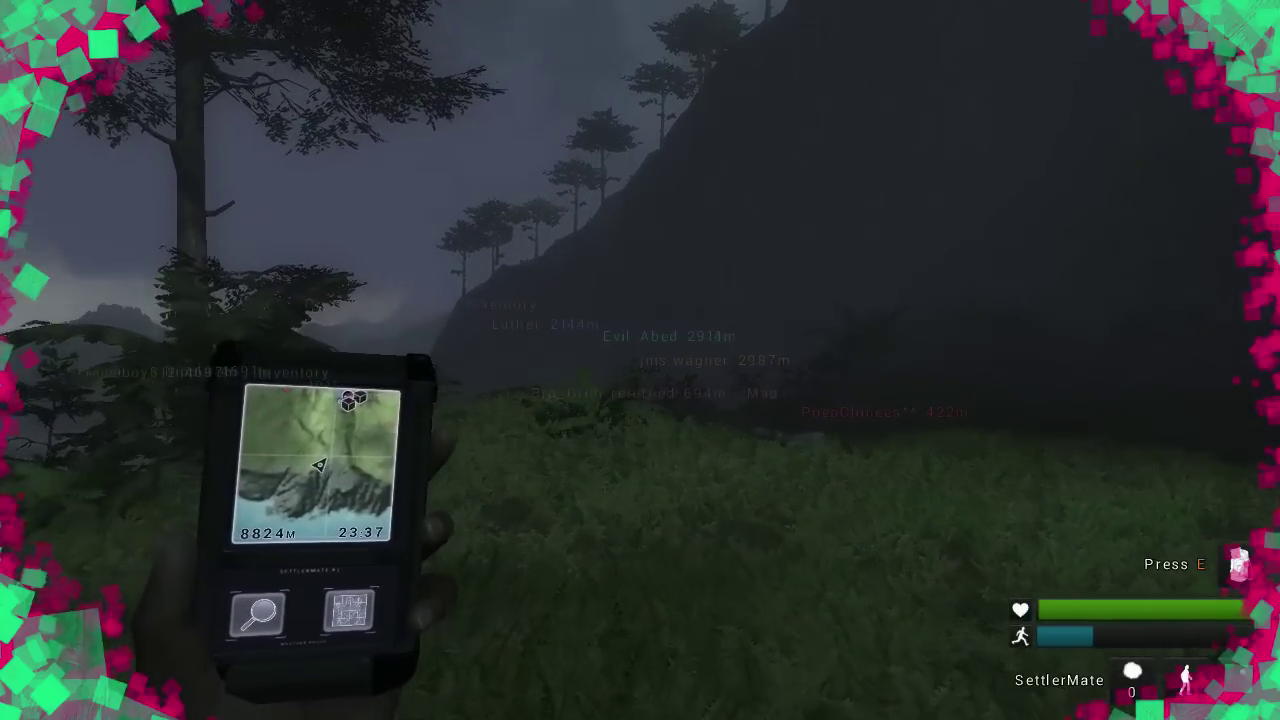
# Walk on through the tall grass, then use a health canister from slot 5.
pyautogui.press('w')
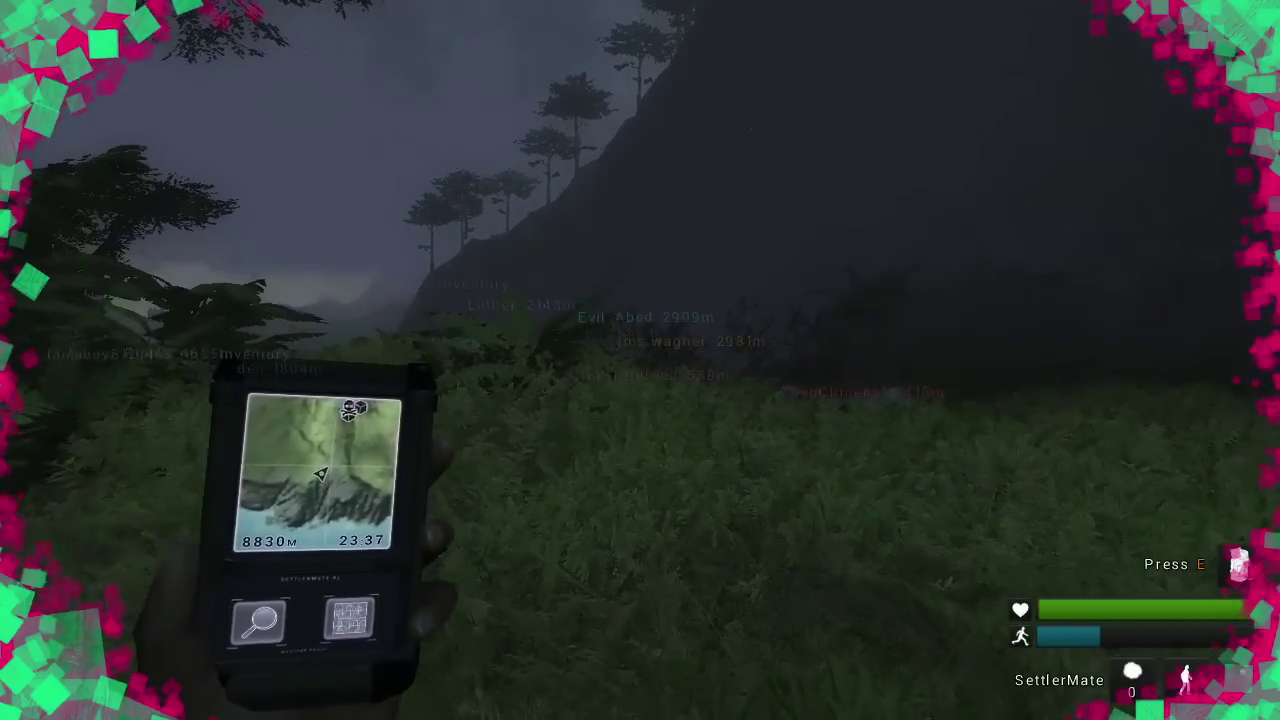
pyautogui.press('w')
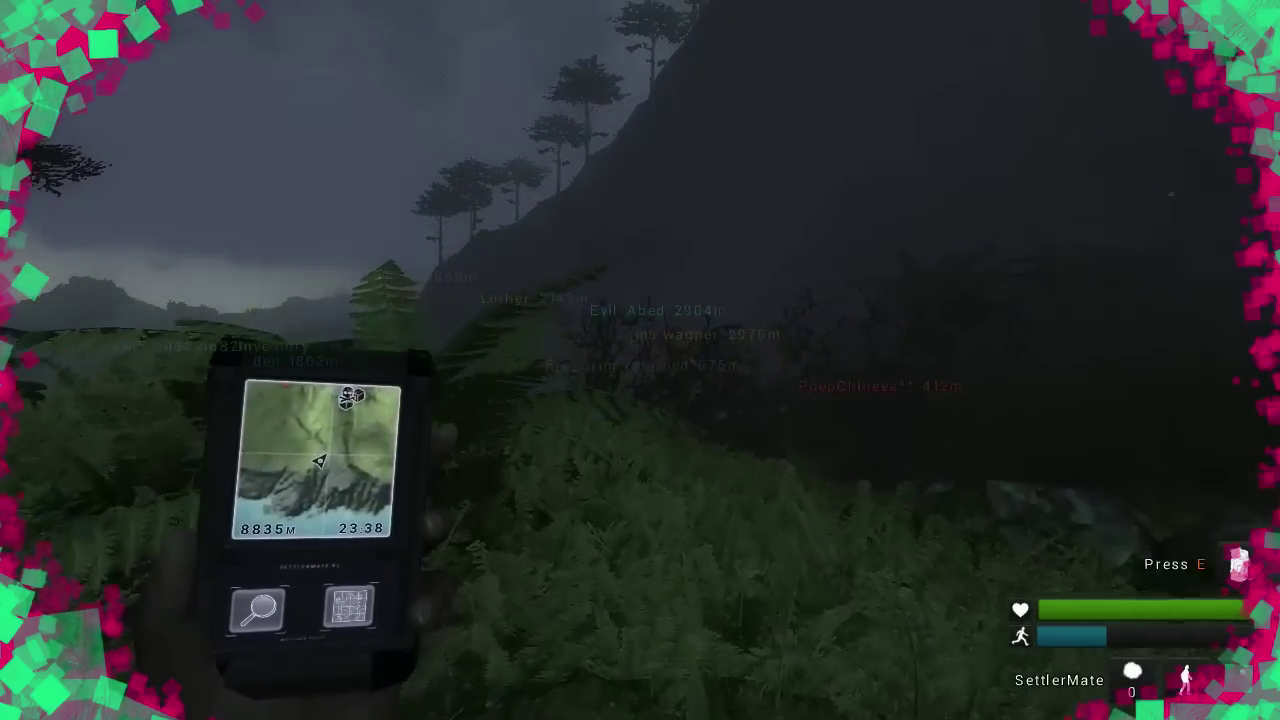
pyautogui.press('w')
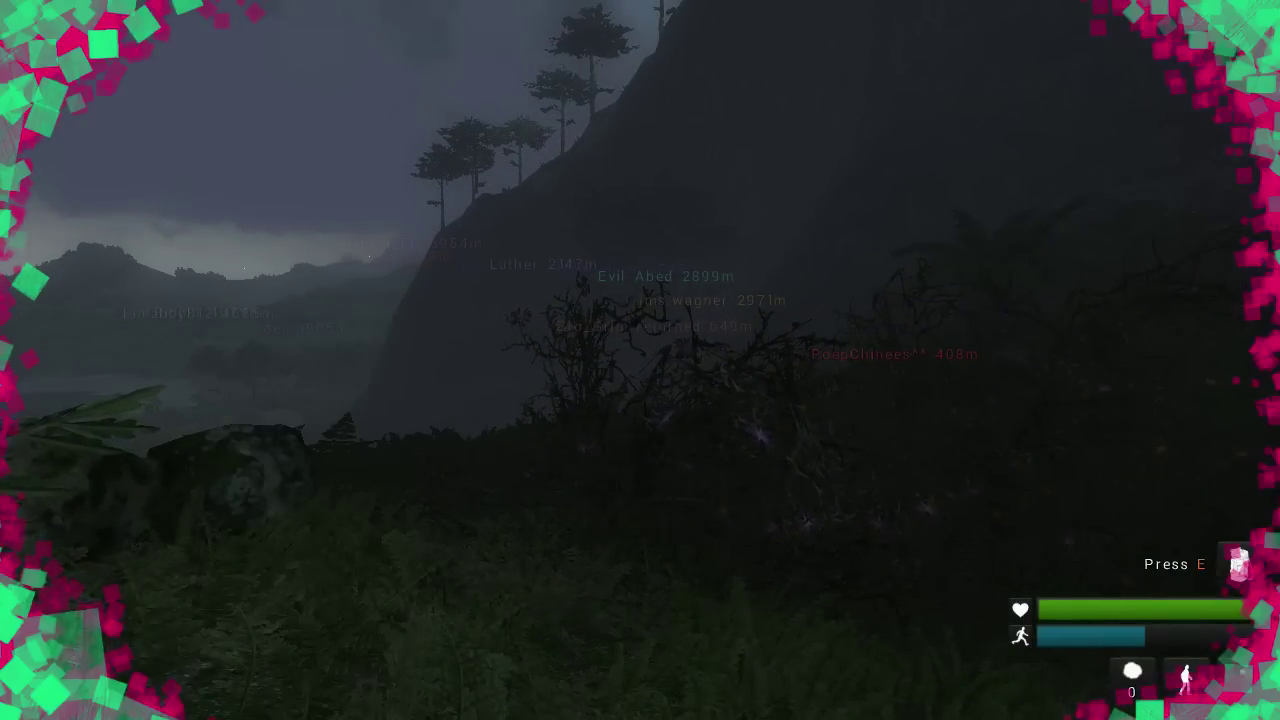
pyautogui.press('5')
pyautogui.click(640, 360)
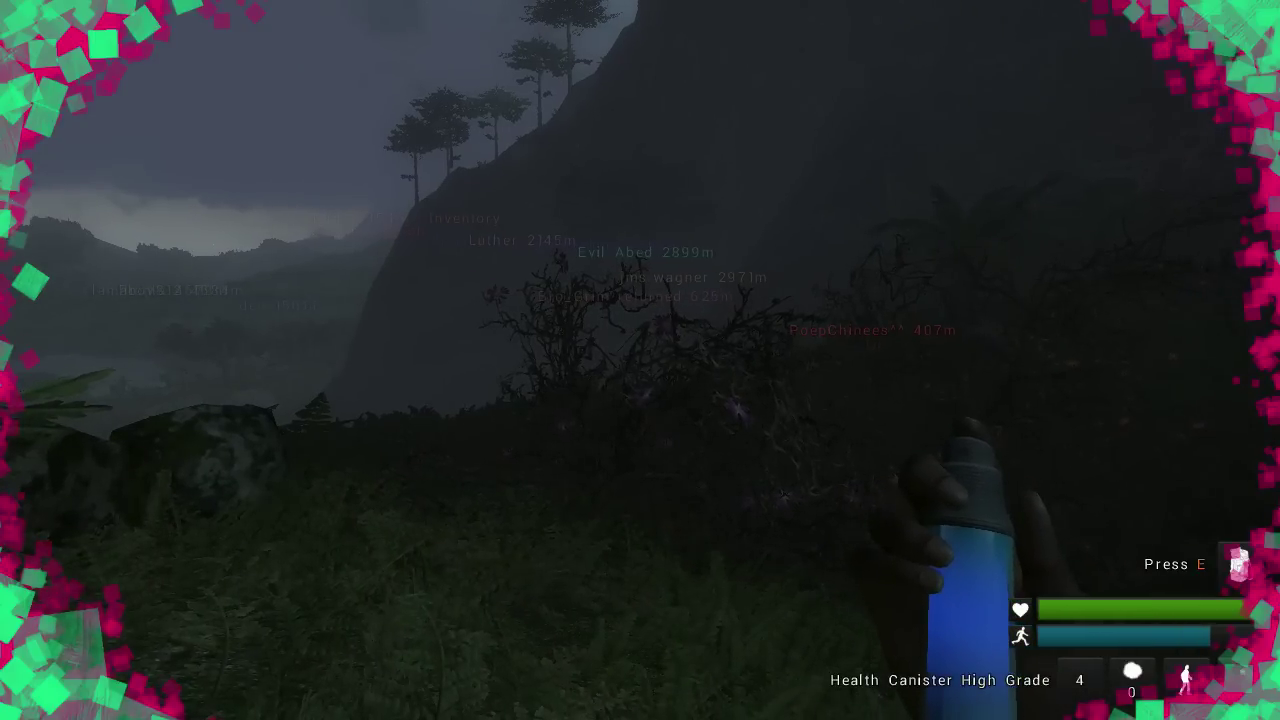
pyautogui.scroll(-1, 640, 360)
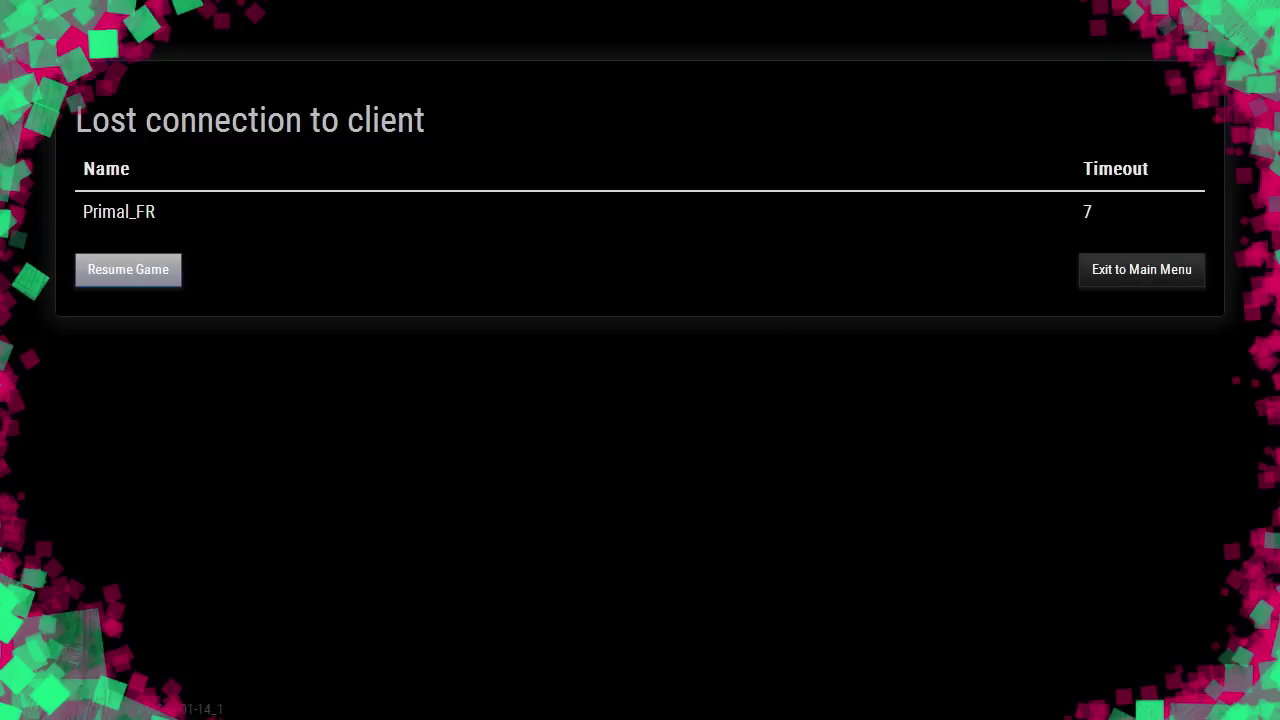
# Try Resume Game in the Lost connection dialog; the game stays disconnected.
pyautogui.click(128, 269)
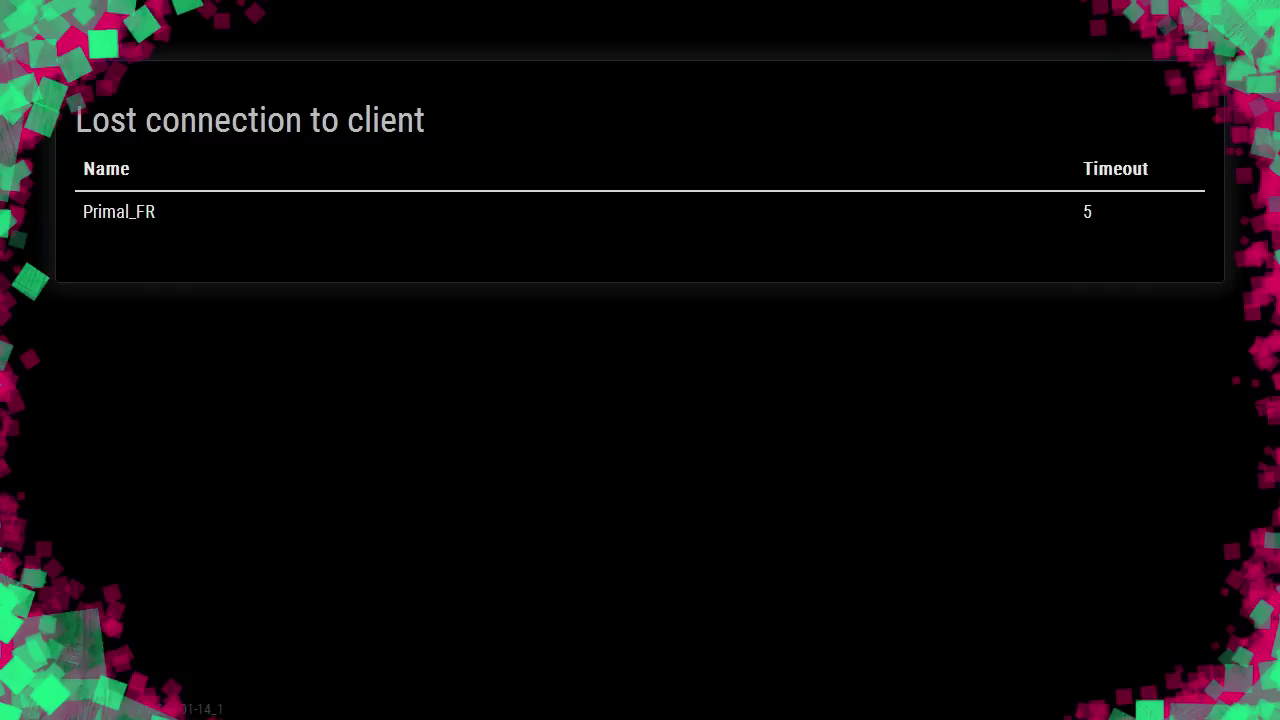